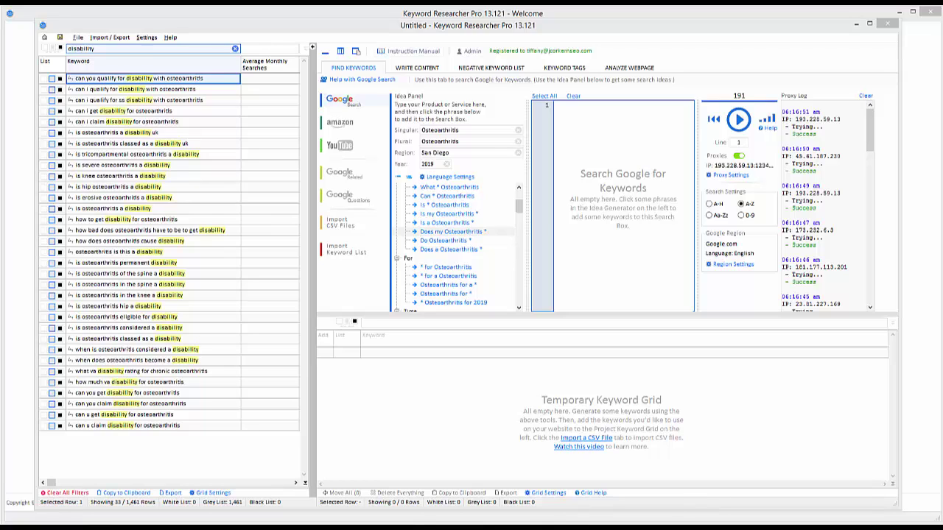
Copy the word "osteoarthritis" from the keyword "can i claim disability for osteoarthritis"
left_click(158, 123)
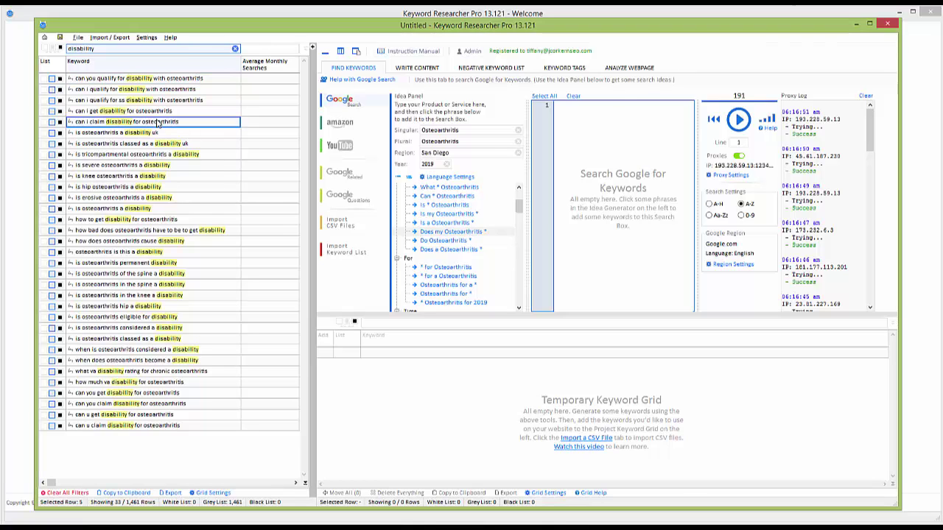
right_click(154, 127)
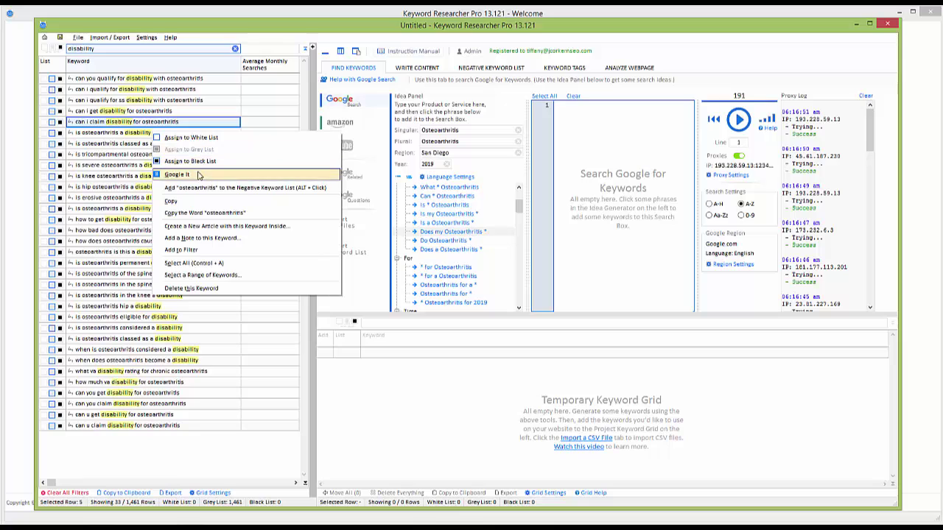
left_click(196, 213)
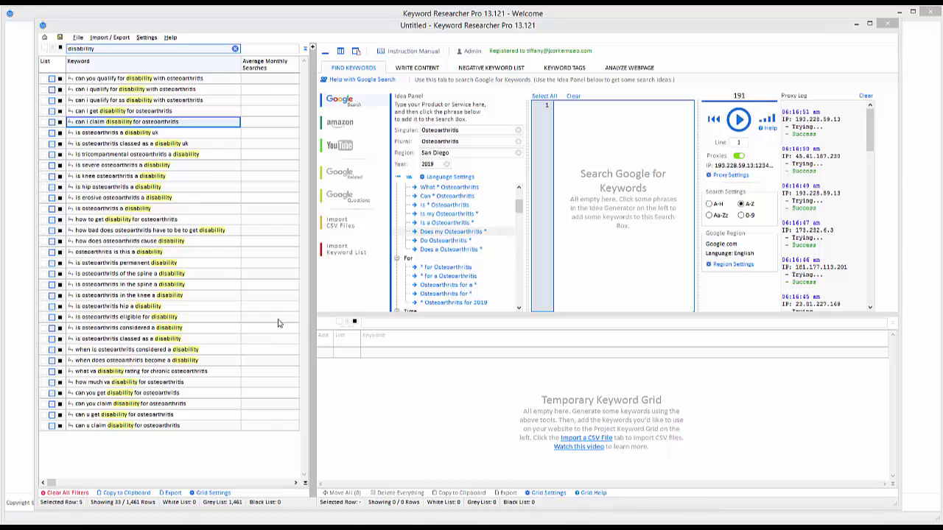
Clear the keyword filter and filter the project keyword list by "Disability"
left_click(235, 50)
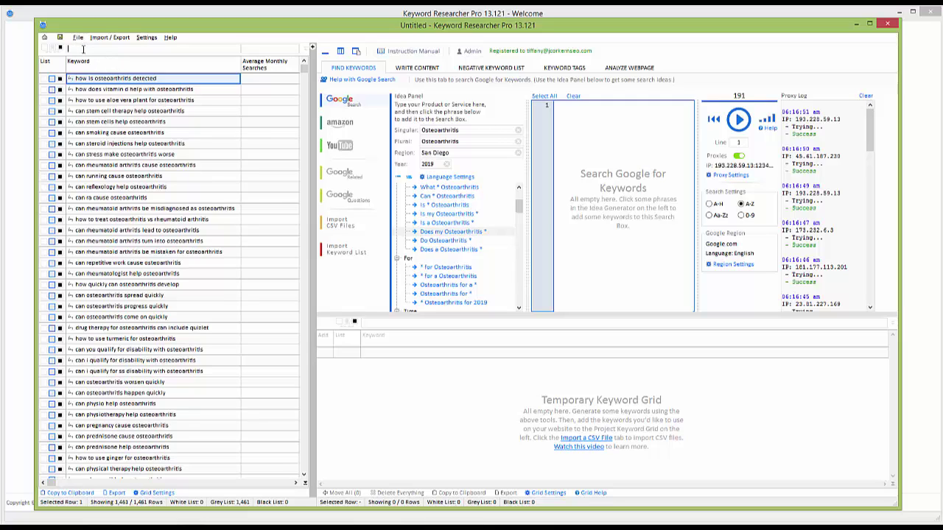
left_click(99, 135)
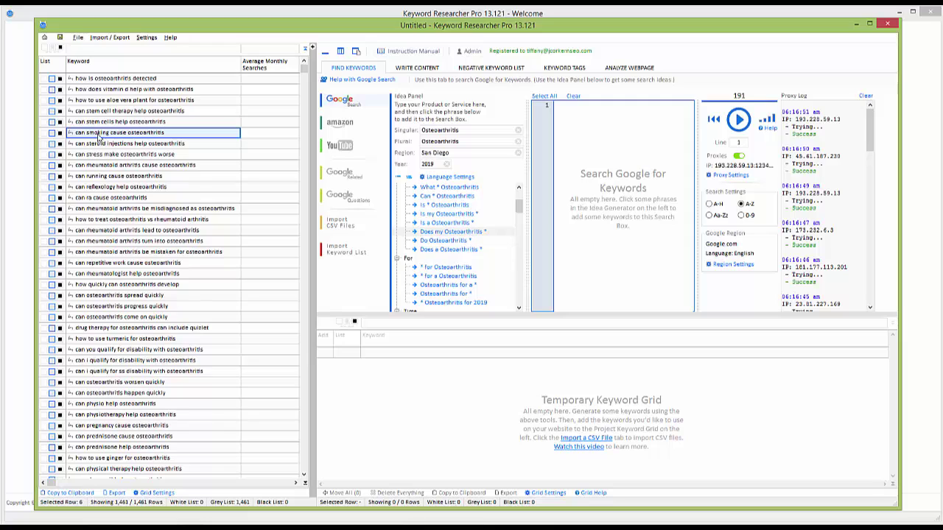
left_click(91, 49)
type("Disability")
key("Return")
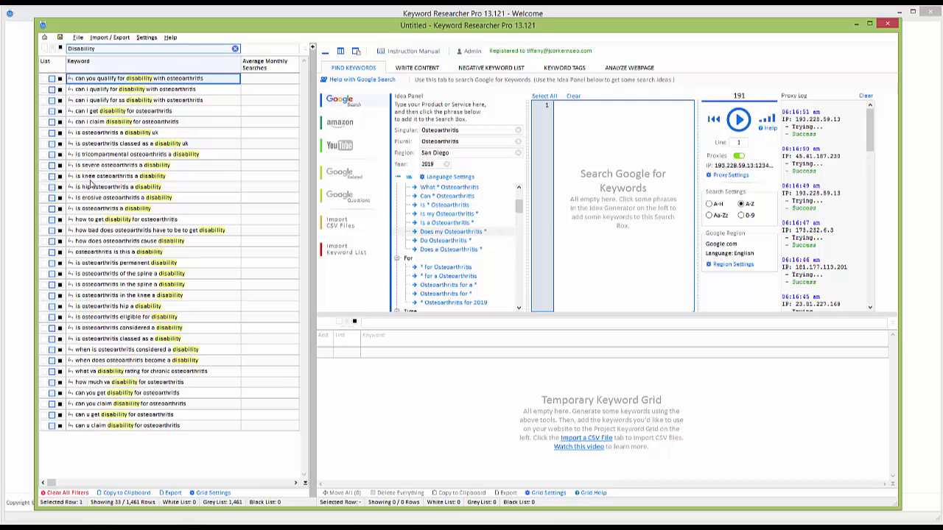
Examine the filtered disability keywords for article topics, from the qualifying and claiming questions down to "is osteoarthritis classed as a disability"
left_click(106, 113)
left_click(113, 90)
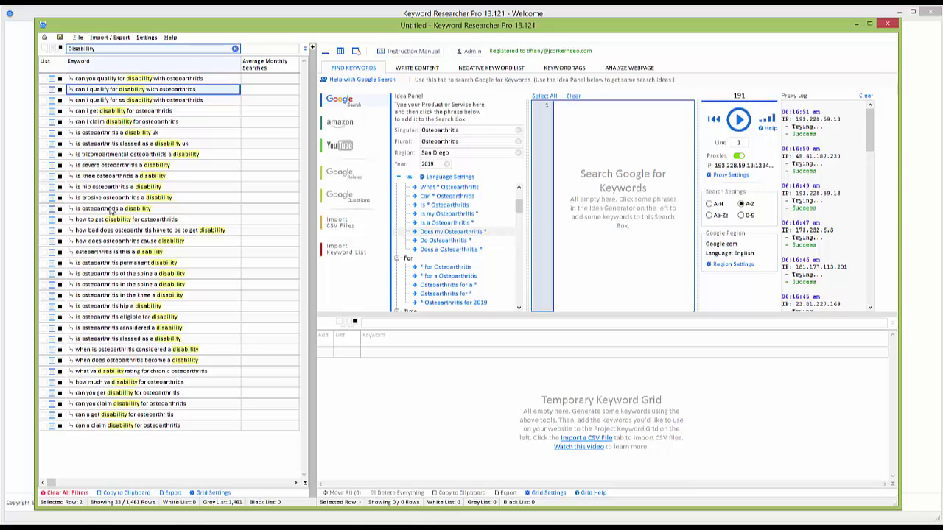
left_click(112, 199)
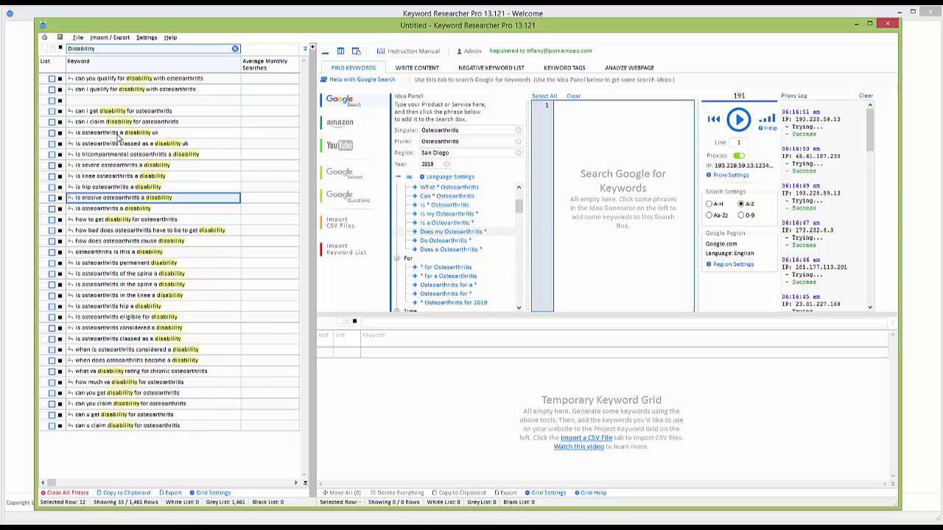
left_click(118, 134)
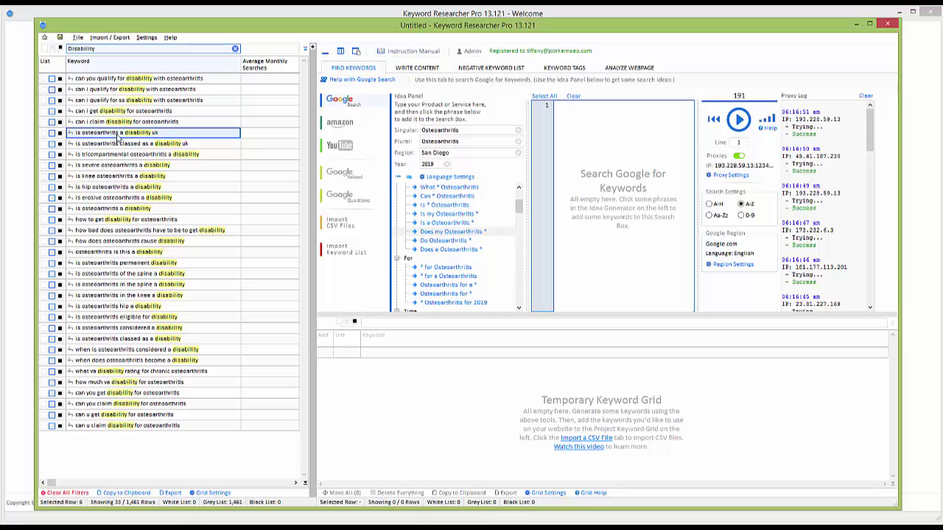
left_click(110, 155)
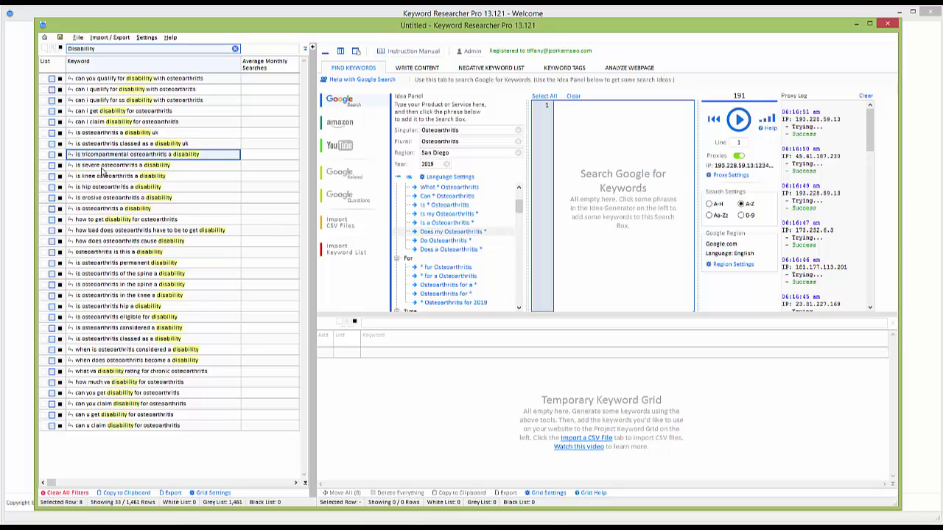
left_click(103, 169)
left_click(110, 178)
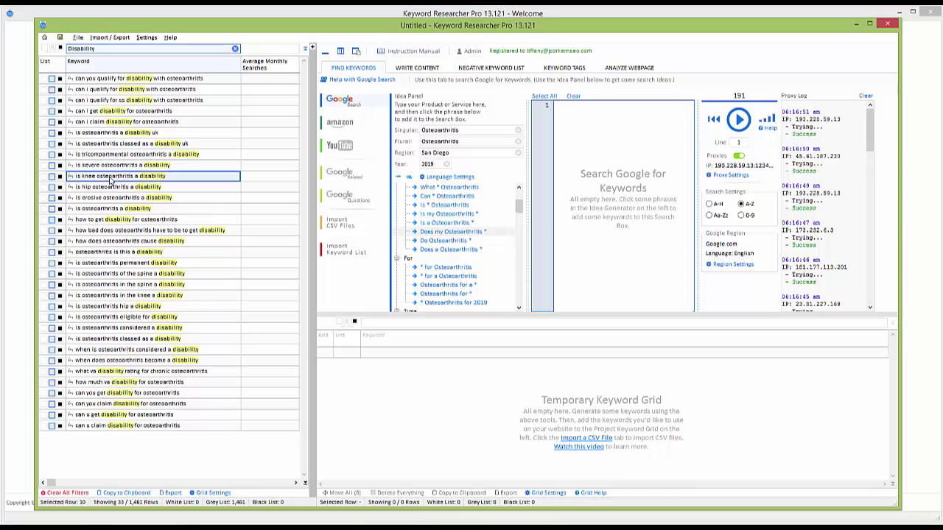
left_click(95, 188)
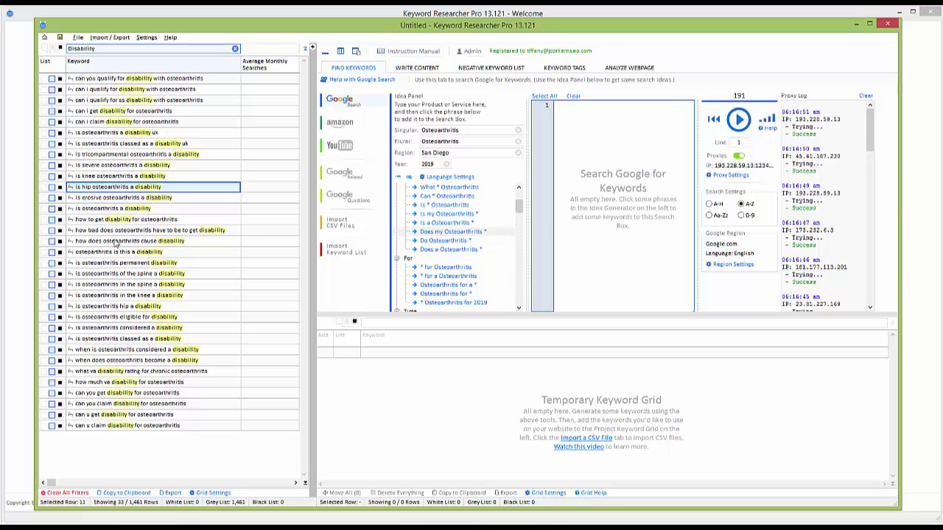
left_click(116, 221)
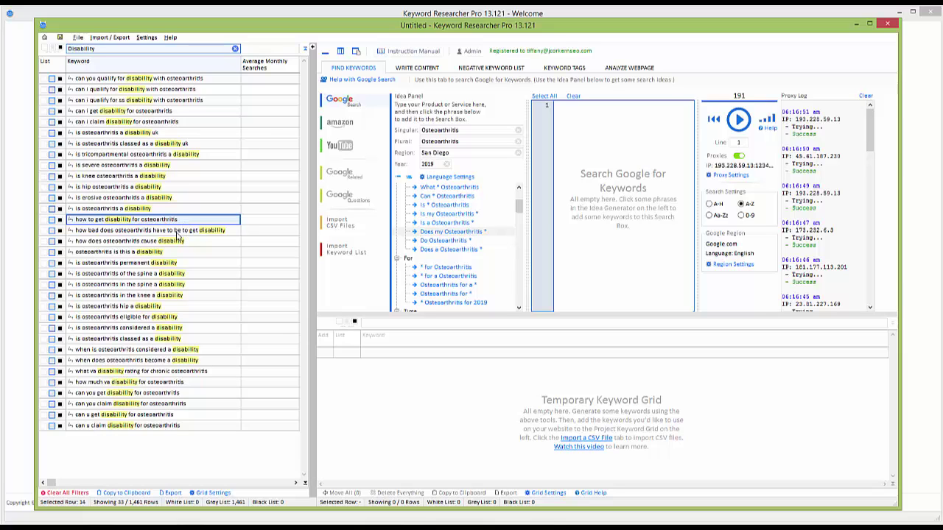
left_click(132, 232)
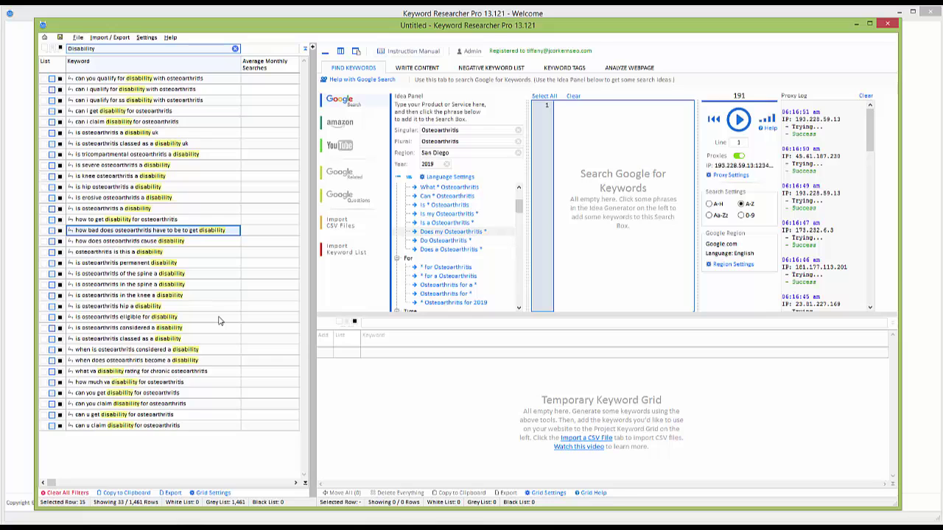
left_click(146, 274)
left_click(125, 264)
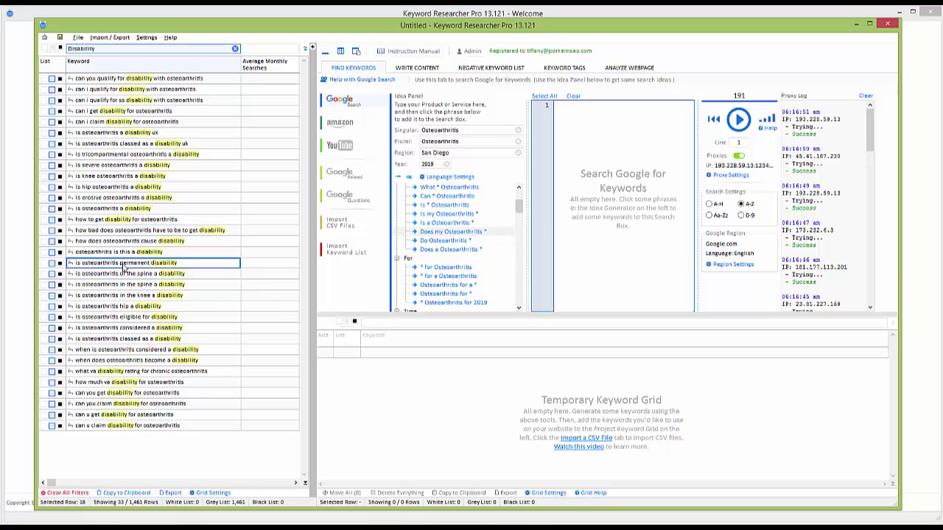
left_click(118, 306)
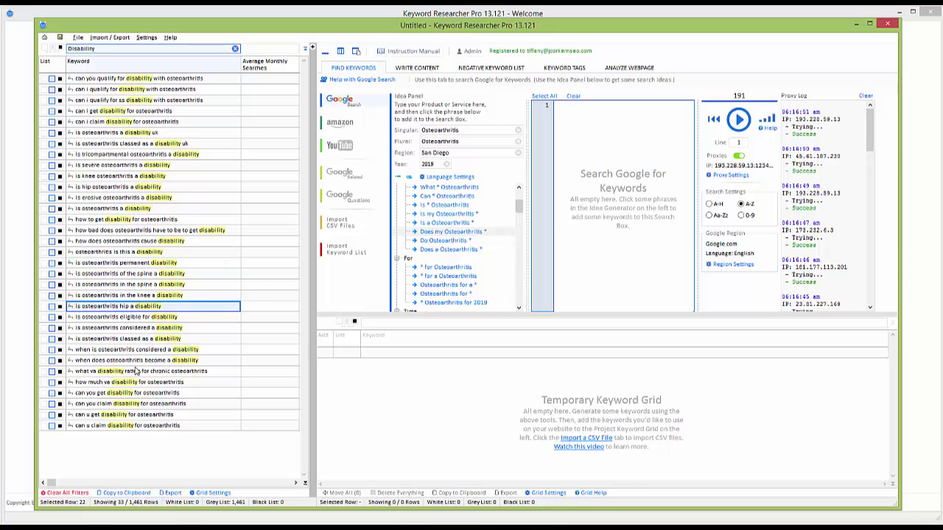
left_click(121, 339)
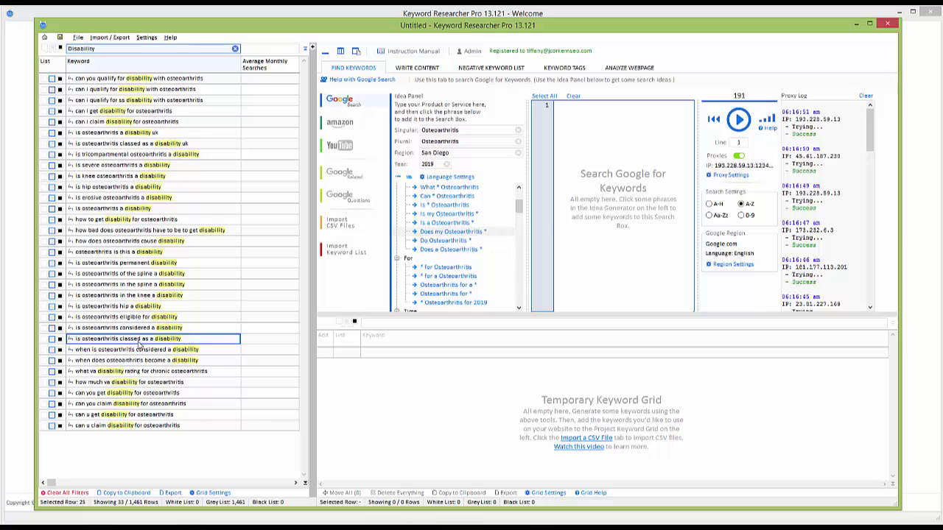
Review the remaining disability keywords down to the last row and return to the first keyword in the list
key("Down")
key("Down")
key("Down")
key("Down")
key("Down")
key("Down")
key("Down")
key("Down")
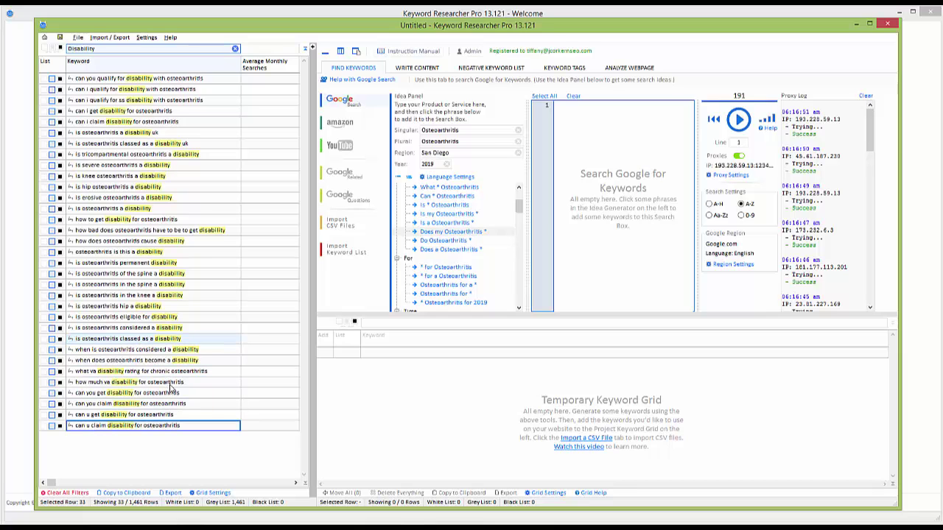
key("Up")
key("Up")
key("Up")
key("Up")
key("Up")
key("Up")
key("Up")
key("Up")
key("Up")
key("Up")
key("Up")
key("Up")
key("Up")
key("Up")
key("Up")
key("Up")
key("Up")
key("Up")
key("Up")
key("Up")
key("Up")
key("Up")
key("Up")
key("Up")
key("Up")
key("Up")
key("Up")
key("Up")
key("Up")
key("Up")
key("Up")
key("Up")
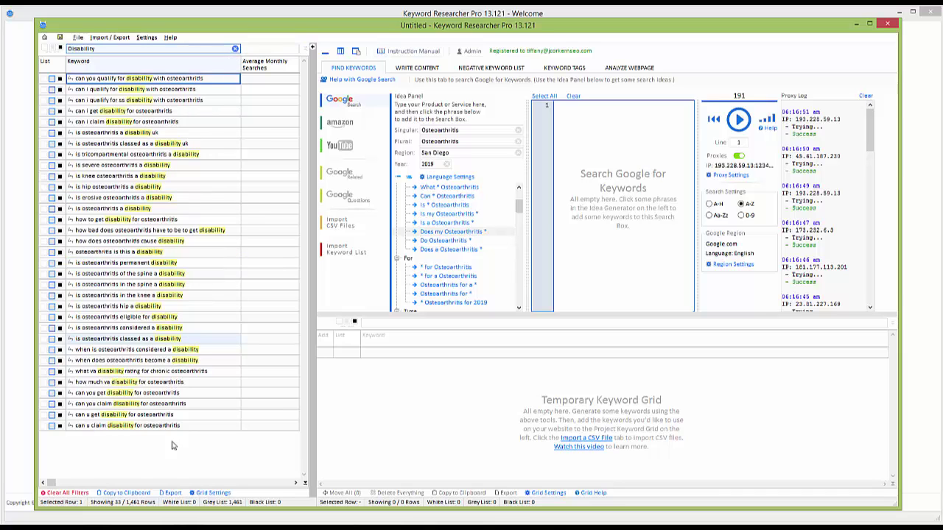
Copy all the filtered disability keywords to the clipboard and clear the keyword filter
left_click(127, 493)
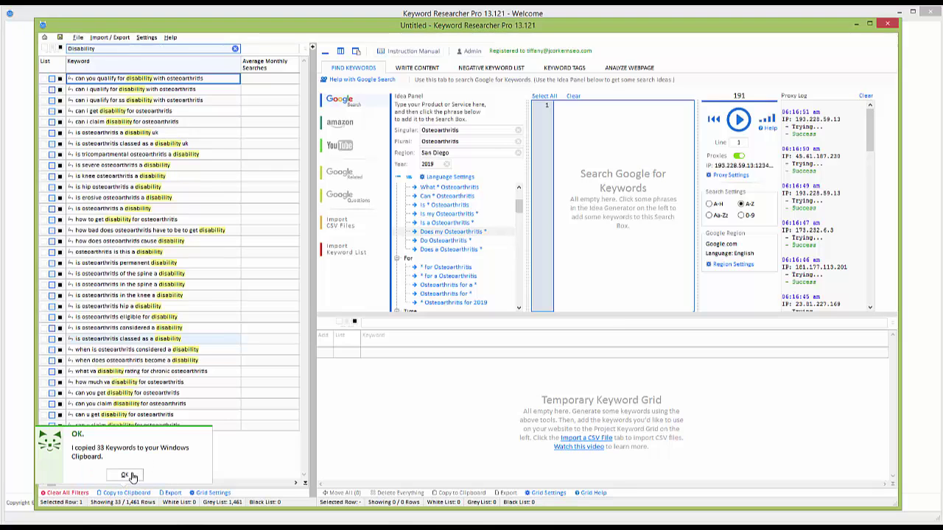
left_click(126, 475)
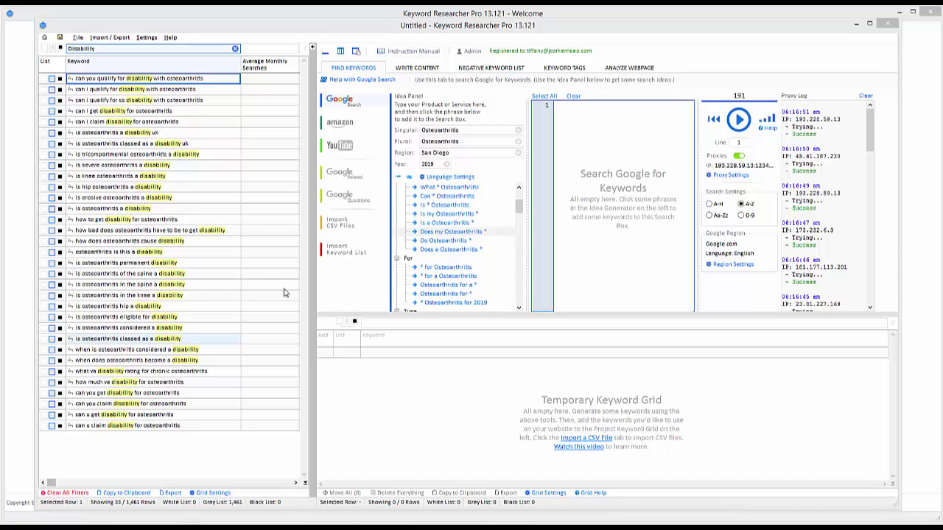
left_click(234, 53)
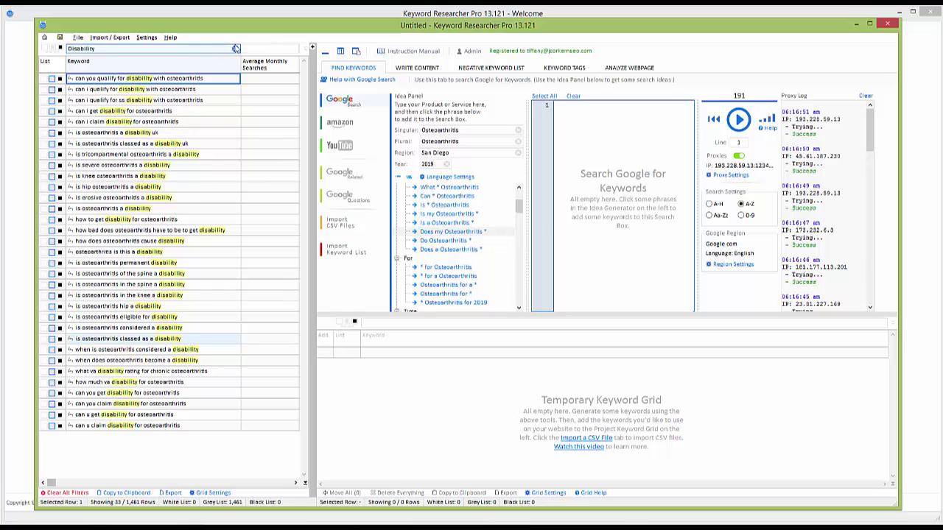
left_click(235, 50)
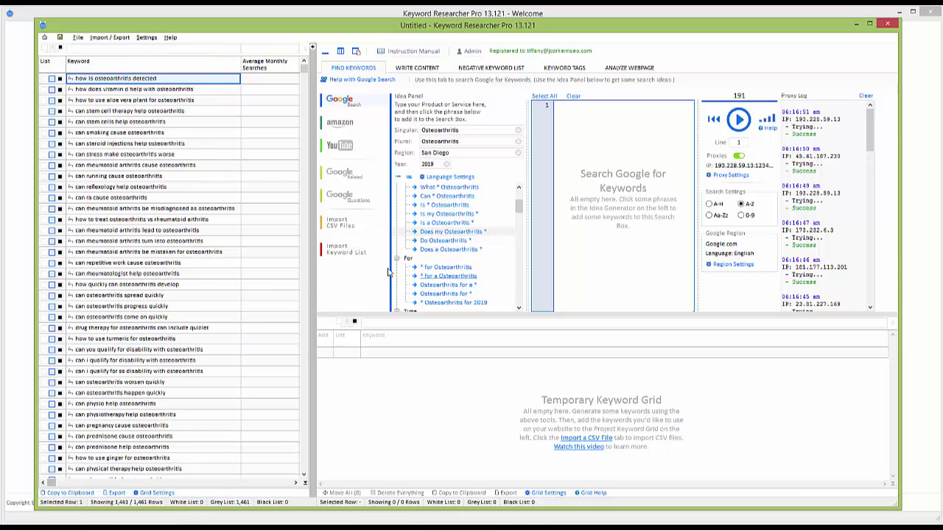
Copy the word "running" from the keyword "can running cause osteoarthritis" and filter the project keyword list by it
left_click(94, 177)
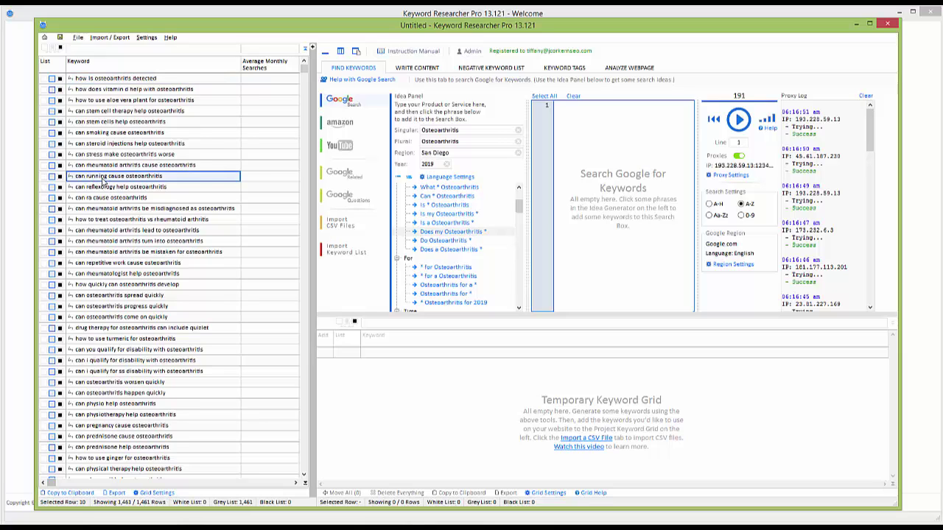
right_click(97, 181)
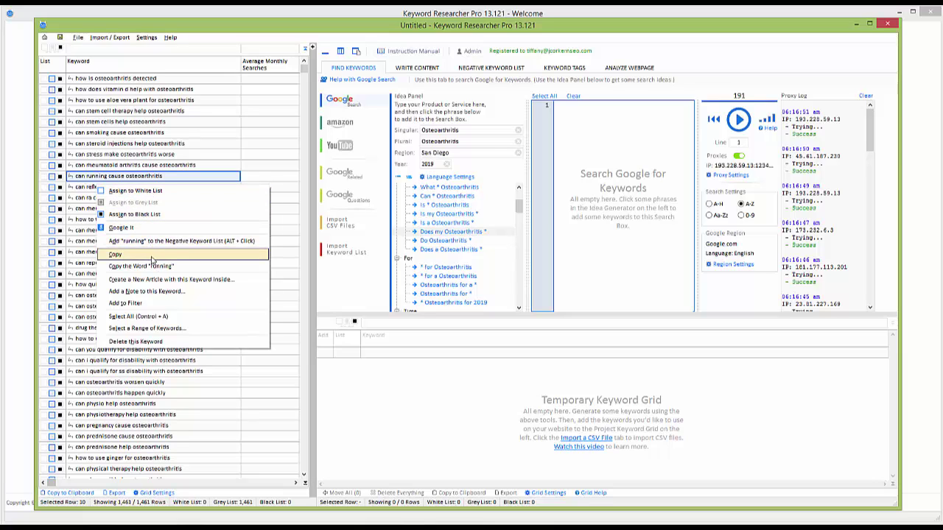
left_click(158, 267)
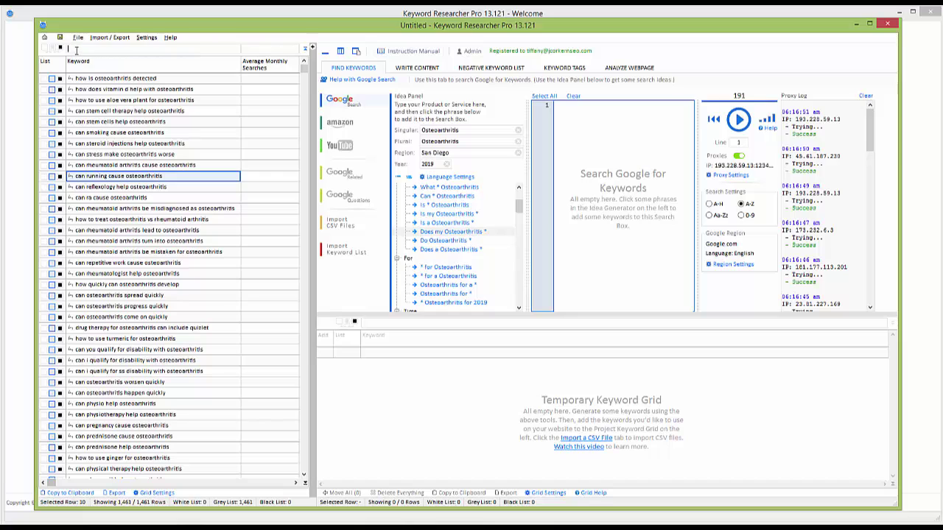
right_click(76, 49)
left_click(114, 89)
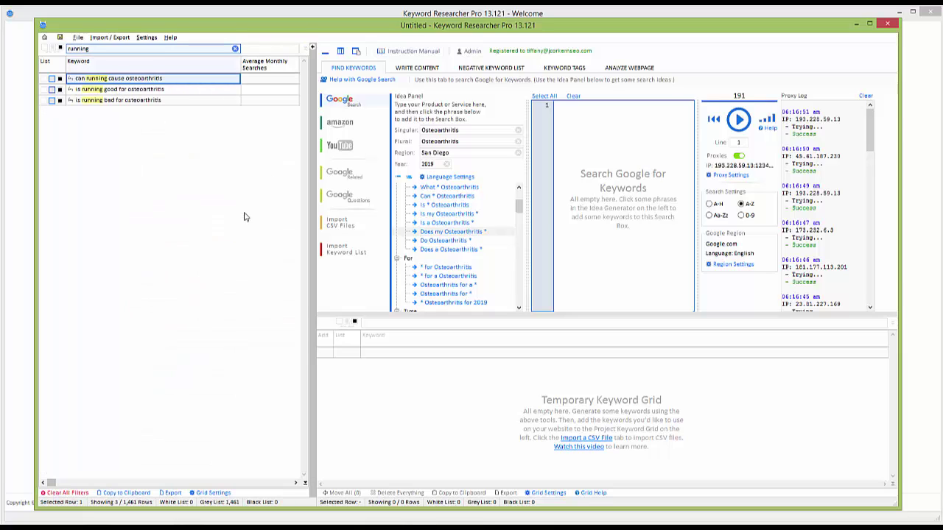
Empty the Singular and Plural fields in the Idea Panel
left_click(561, 125)
left_click_drag(459, 130, 368, 133)
key("BackSpace")
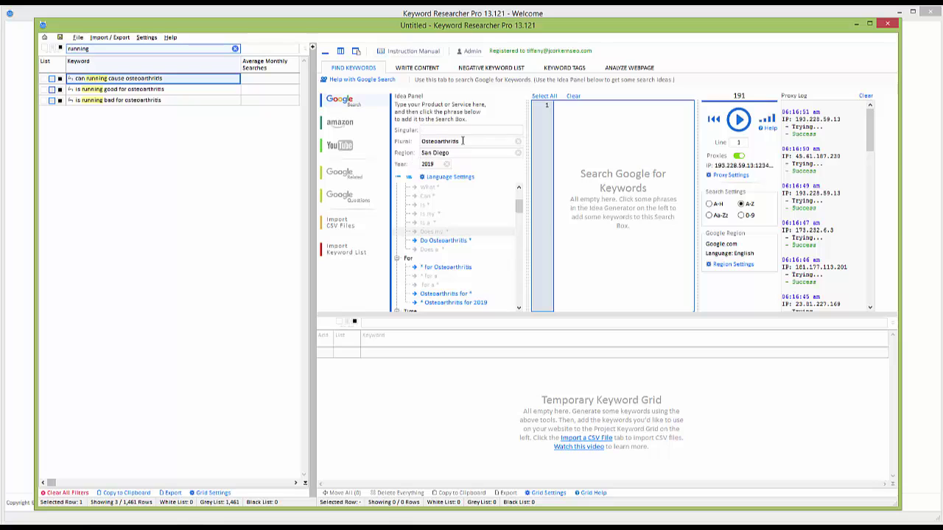
left_click_drag(463, 141, 352, 144)
key("BackSpace")
Enter the Google search phrases "running * osteoarthritis" and "osteoarthritis * running" on two separate lines
left_click(575, 111)
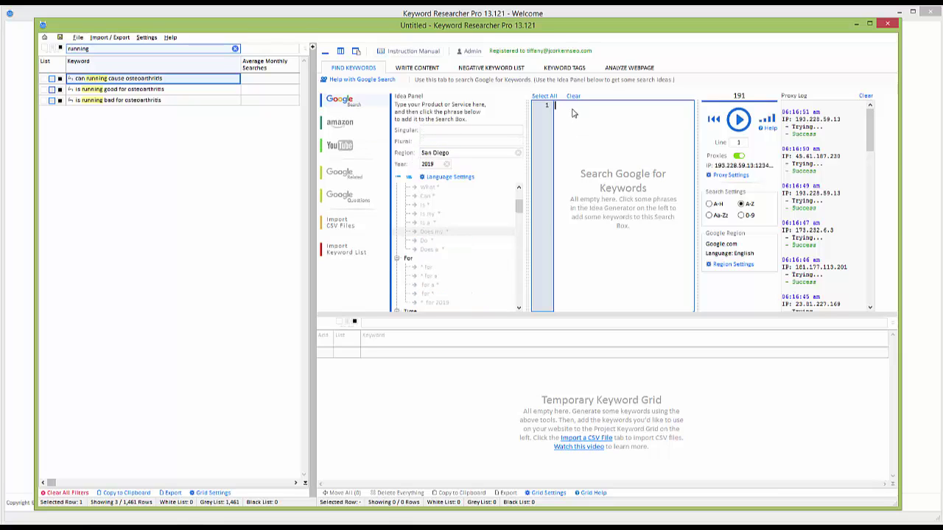
key("ctrl+v")
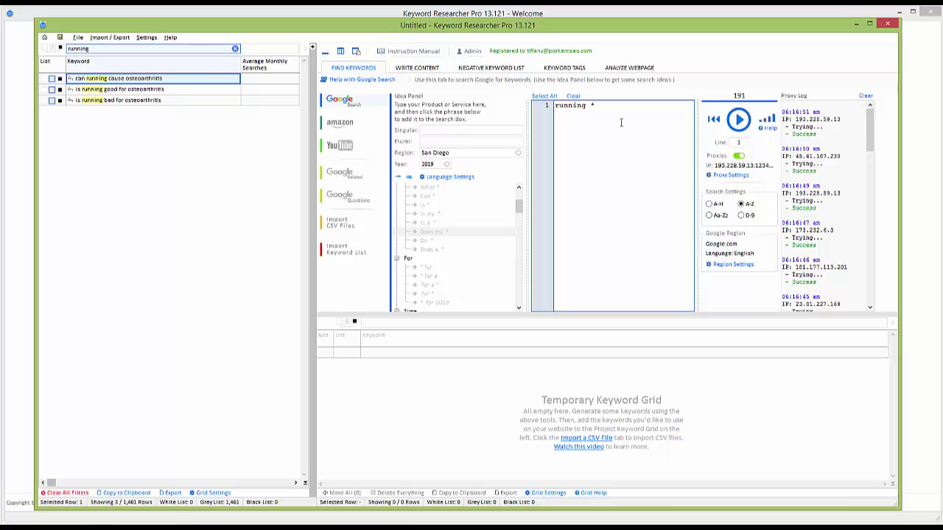
right_click(150, 82)
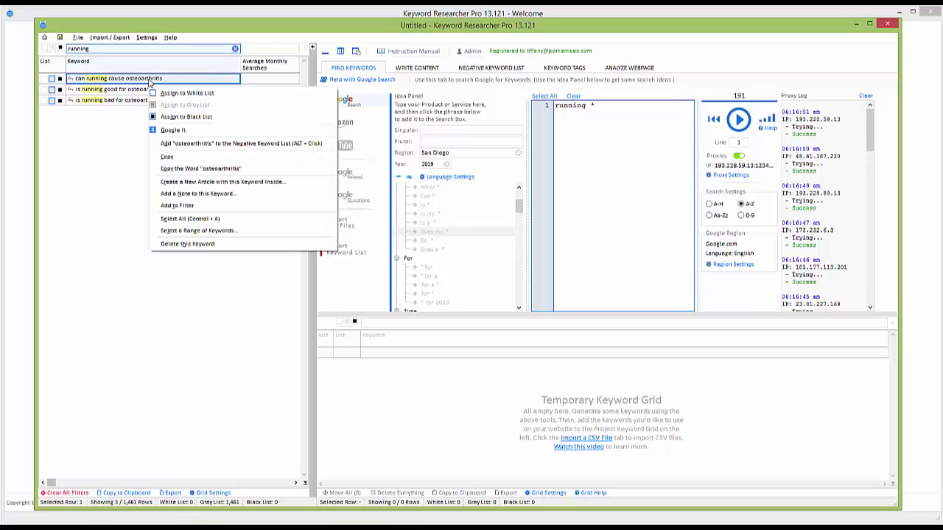
left_click(208, 169)
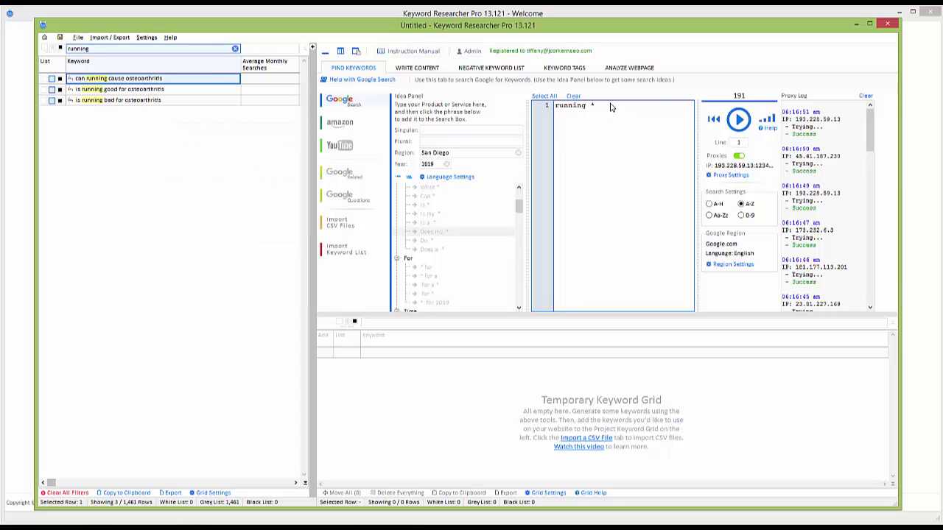
key("ctrl+v")
key("Return")
key("ctrl+v")
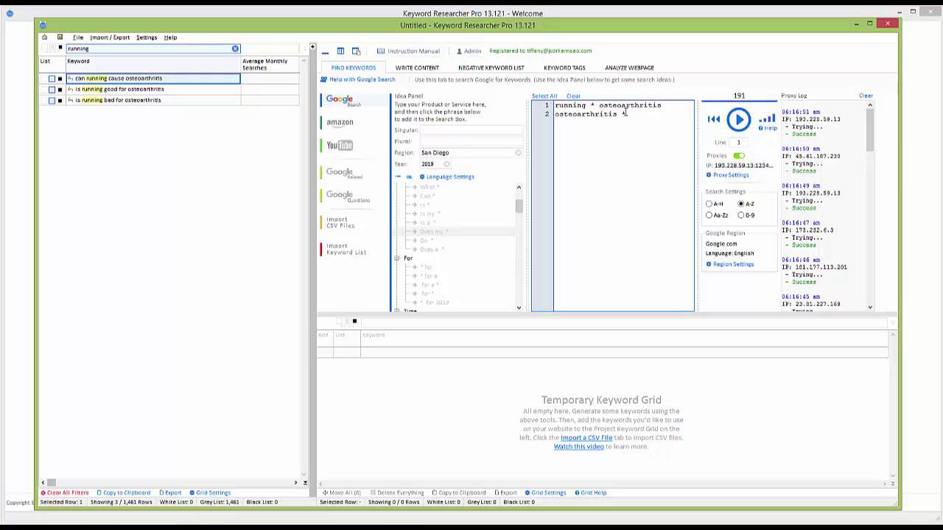
type("running")
Run the Google keyword search to completion and clear the "running" filter from the project keyword list
left_click(739, 120)
left_click(234, 48)
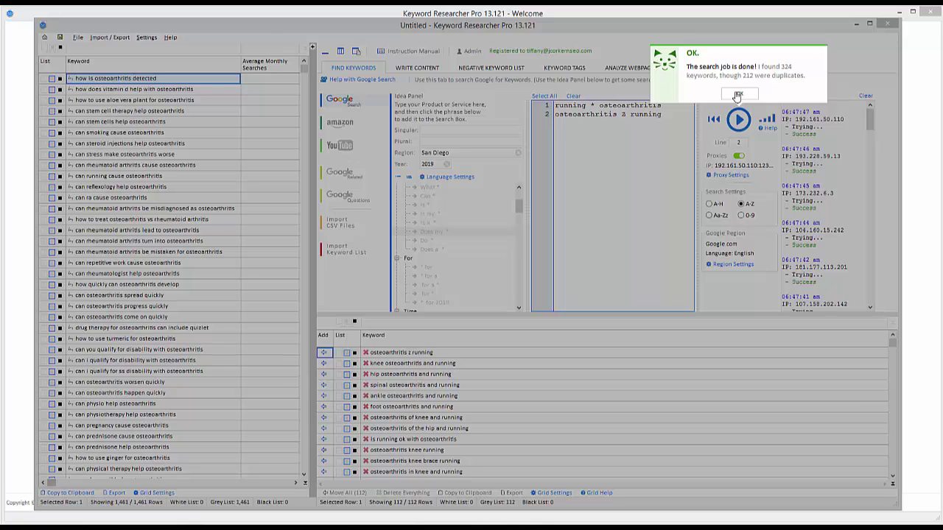
left_click(738, 96)
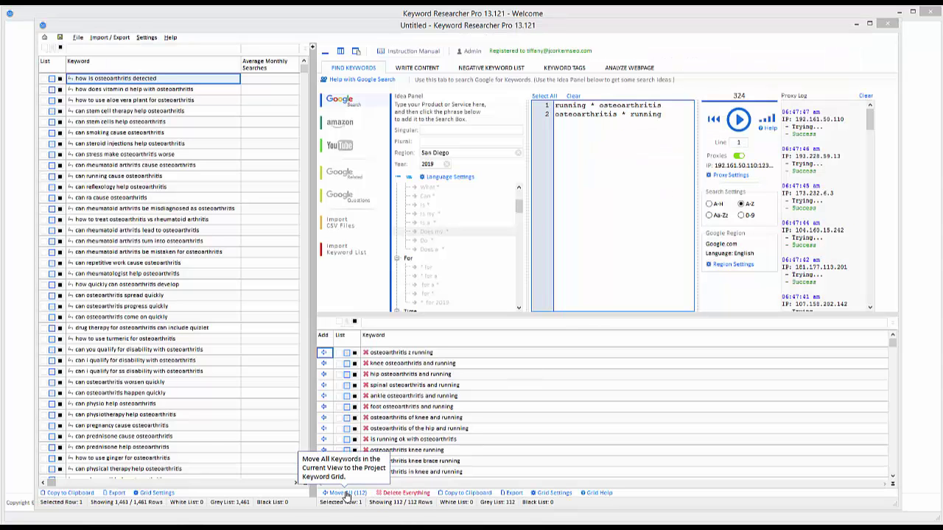
Move all found keywords to the project keyword list and filter that list by "running"
left_click(346, 494)
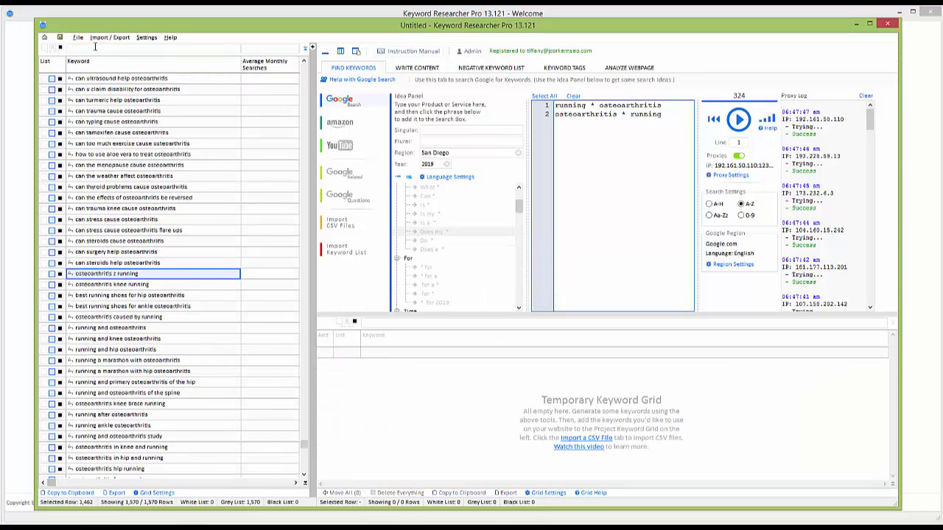
left_click(95, 48)
type("running")
key("Return")
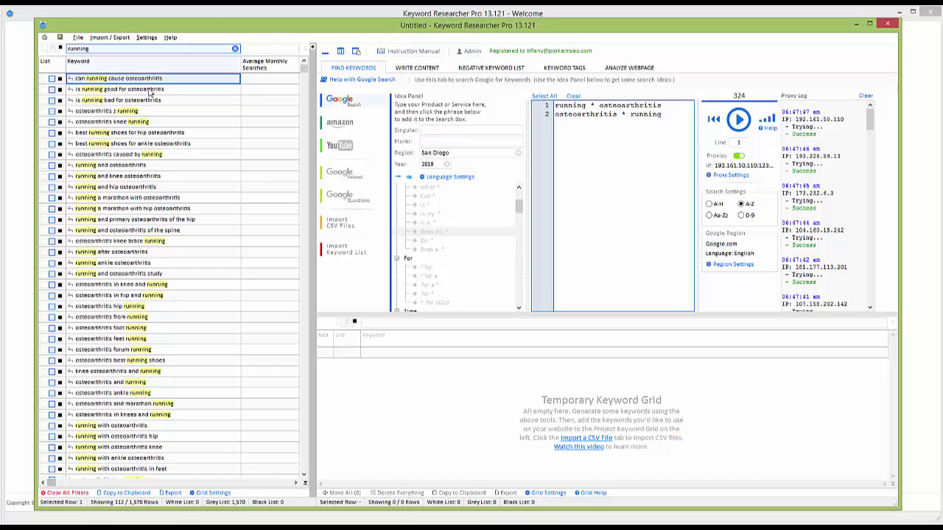
Read through the filtered running keywords from "is running good for osteoarthritis" down to "running prevents osteoarthritis"
left_click(150, 91)
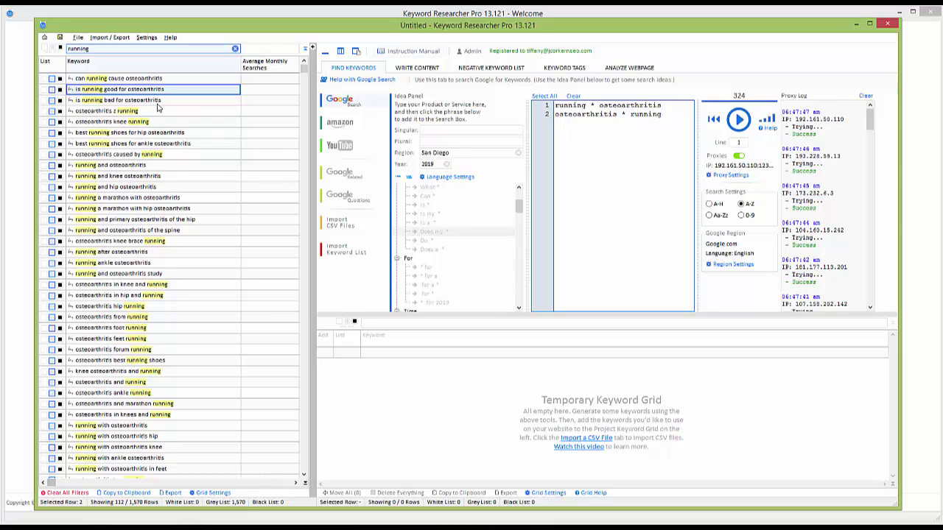
left_click(157, 101)
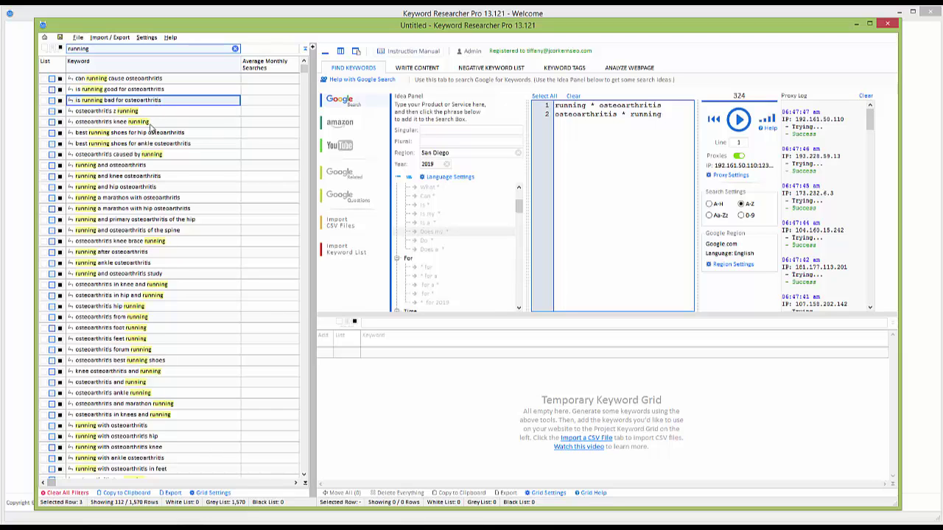
left_click(140, 123)
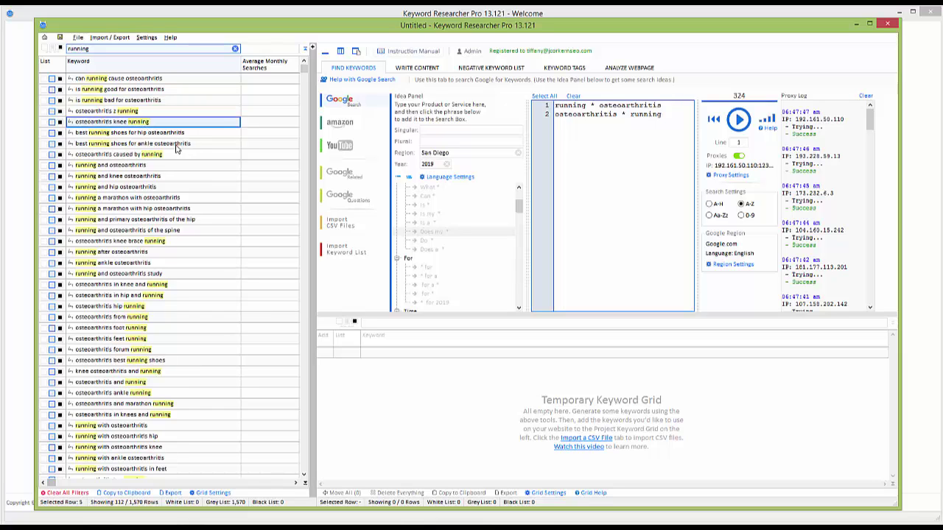
left_click(165, 134)
left_click(147, 146)
left_click(155, 157)
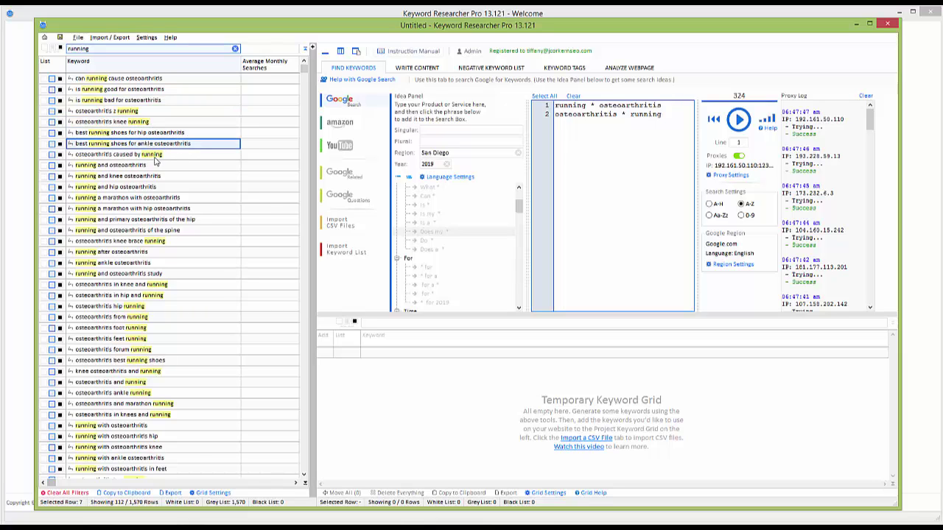
left_click(128, 156)
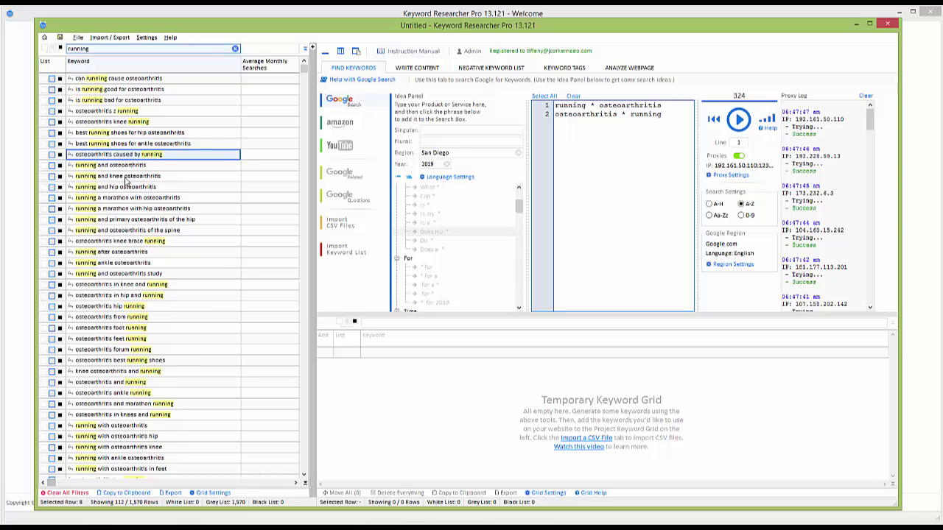
key("Down")
key("Down")
key("Down")
key("Down")
key("Down")
key("Down")
key("Down")
key("Down")
key("Down")
key("Down")
key("Down")
key("Down")
key("Down")
key("Down")
key("Down")
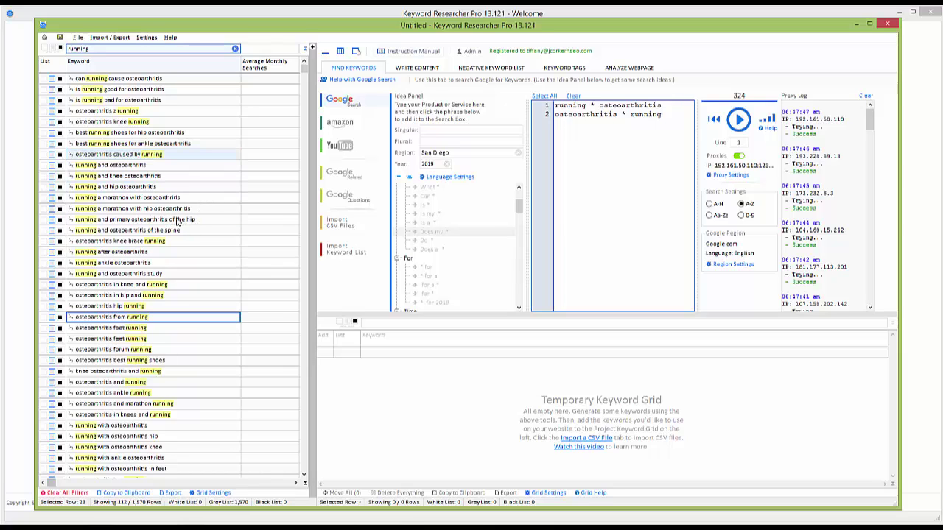
left_click(153, 212)
key("Down")
key("Down")
key("Down")
key("Down")
key("Down")
key("Down")
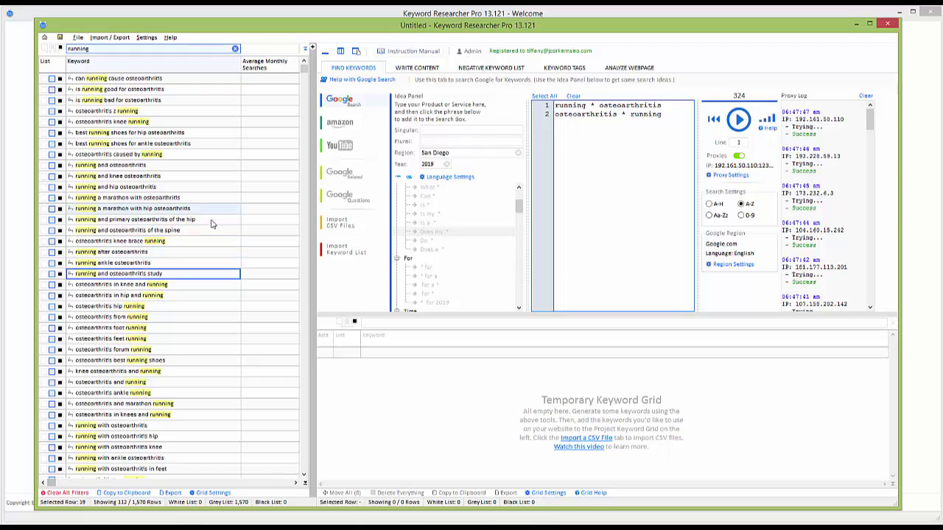
key("Down")
key("Down")
key("Down")
key("Down")
key("Down")
key("Down")
key("Down")
key("Down")
key("Down")
key("Down")
key("Down")
key("Down")
key("Down")
key("Down")
key("Down")
key("Down")
key("Down")
key("Down")
key("Down")
key("Down")
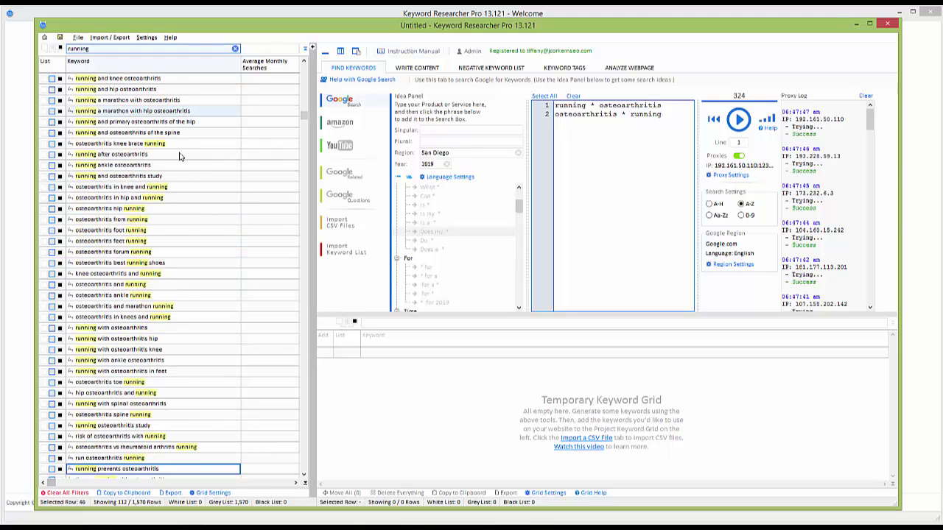
Review the body-part and activity variations among the running keywords, starting at "osteoarthritis knee brace running"
left_click(125, 147)
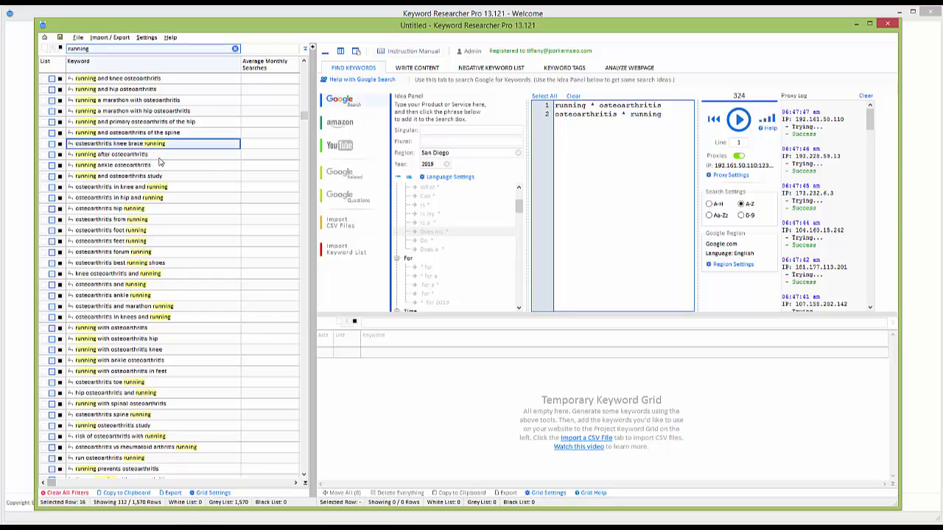
key("Down")
key("Down")
key("Down")
key("Down")
key("Down")
key("Down")
key("Down")
key("Down")
key("Down")
key("Down")
key("Down")
key("Down")
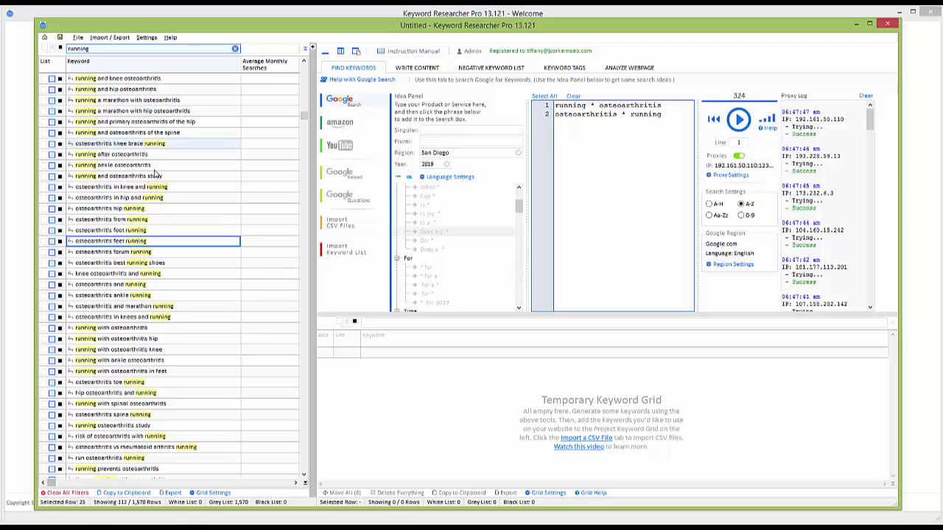
key("Down")
key("Down")
key("Down")
key("Down")
key("Down")
key("Down")
key("Down")
key("Down")
key("Down")
key("Down")
key("Down")
key("Down")
key("Down")
key("Down")
key("Down")
key("Down")
key("Down")
key("Down")
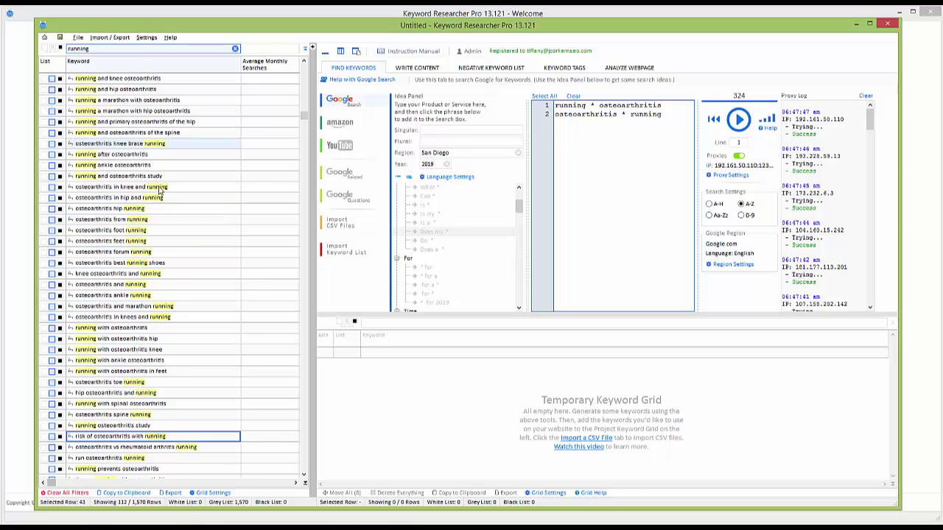
left_click(142, 233)
key("Down")
key("Down")
key("Down")
key("Down")
key("Down")
key("Down")
key("Down")
key("Down")
key("Down")
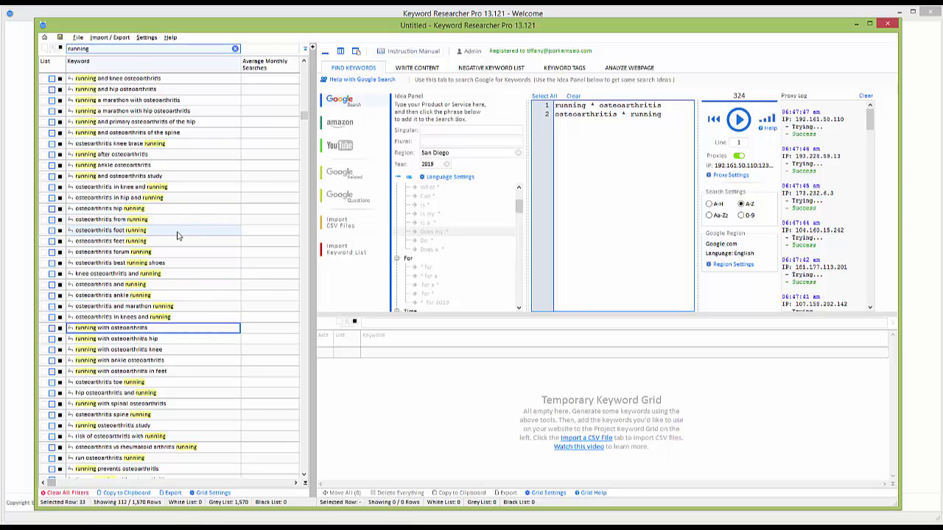
left_click(123, 243)
key("Down")
key("Down")
key("Down")
key("Down")
key("Down")
key("Down")
key("Down")
key("Down")
key("Down")
key("Down")
key("Down")
key("Down")
key("Down")
key("Down")
key("Down")
key("Down")
key("Down")
key("Down")
key("Down")
key("Down")
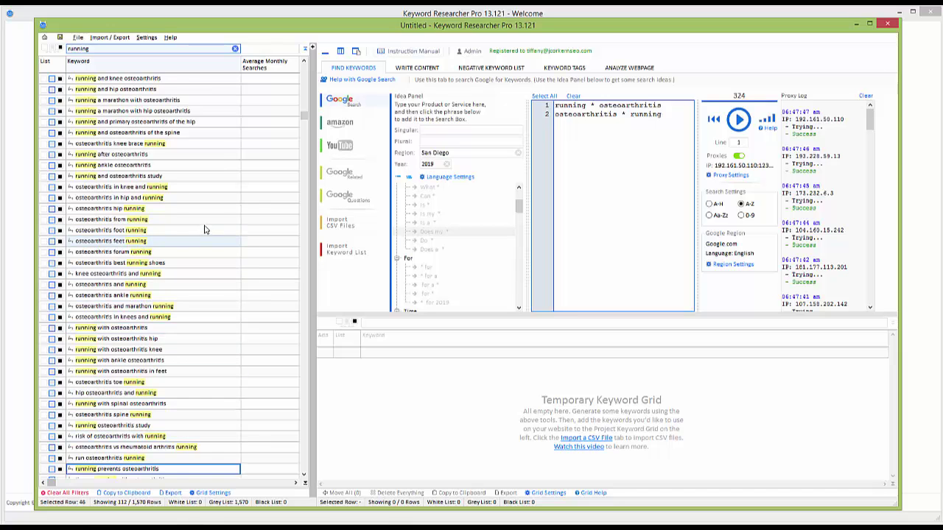
key("Up")
key("Up")
key("Up")
key("Up")
key("Up")
key("Up")
key("Up")
key("Up")
key("Up")
key("Up")
key("Up")
key("Up")
key("Up")
key("Up")
key("Up")
key("Up")
key("Up")
key("Up")
key("Up")
key("Up")
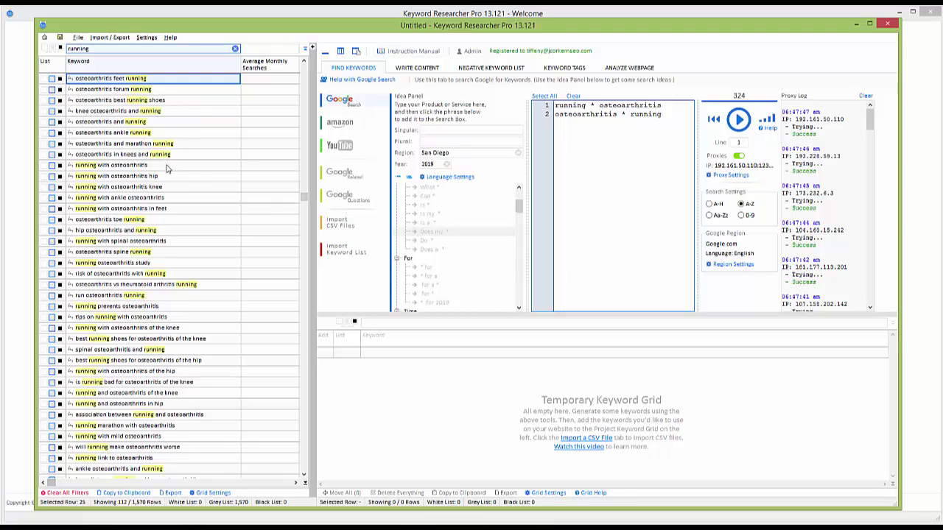
Examine the running keywords further down the list, around "running with spinal osteoarthritis" and "osteoarthritis spine running"
left_click(124, 252)
key("Down")
key("Down")
key("Down")
key("Down")
key("Down")
key("Down")
key("Down")
key("Down")
key("Down")
key("Down")
key("Down")
key("Down")
key("Down")
key("Down")
key("Down")
key("Down")
key("Down")
key("Down")
key("Down")
key("Down")
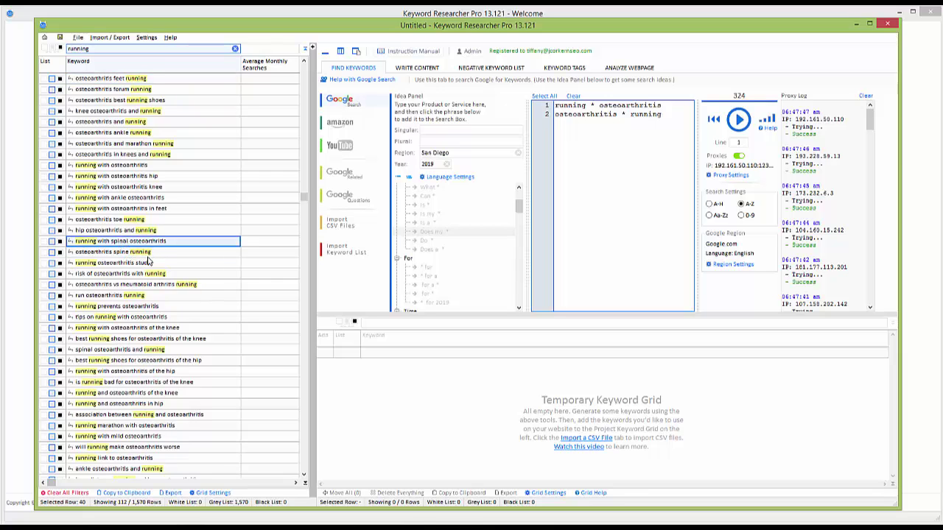
Read through the filtered running keywords from "running osteoarthritis study" down to "is running good for knee osteoarthritis"
key("Down")
key("Down")
key("Down")
key("Down")
key("Down")
key("Down")
key("Down")
key("Down")
key("Down")
key("Down")
key("Down")
key("Down")
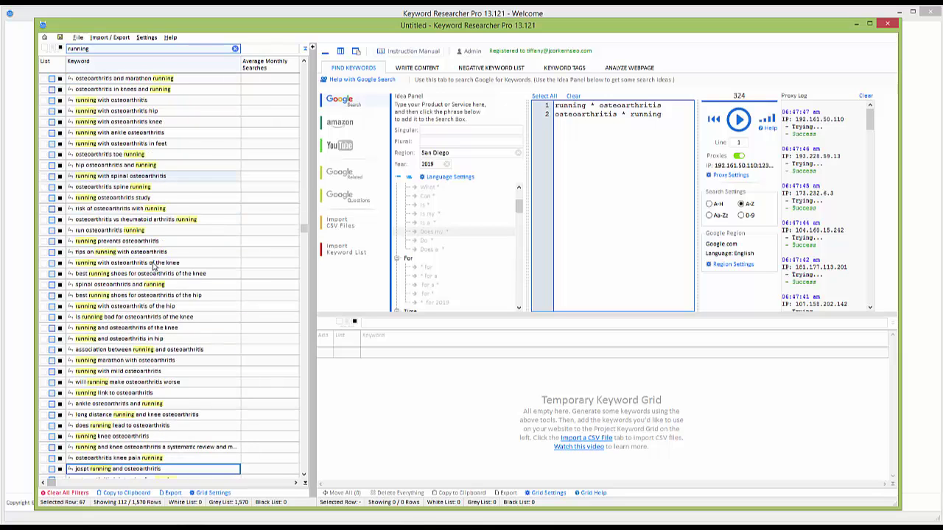
key("Down")
key("Down")
key("Down")
key("Down")
key("Down")
key("Down")
key("Down")
key("Down")
key("Down")
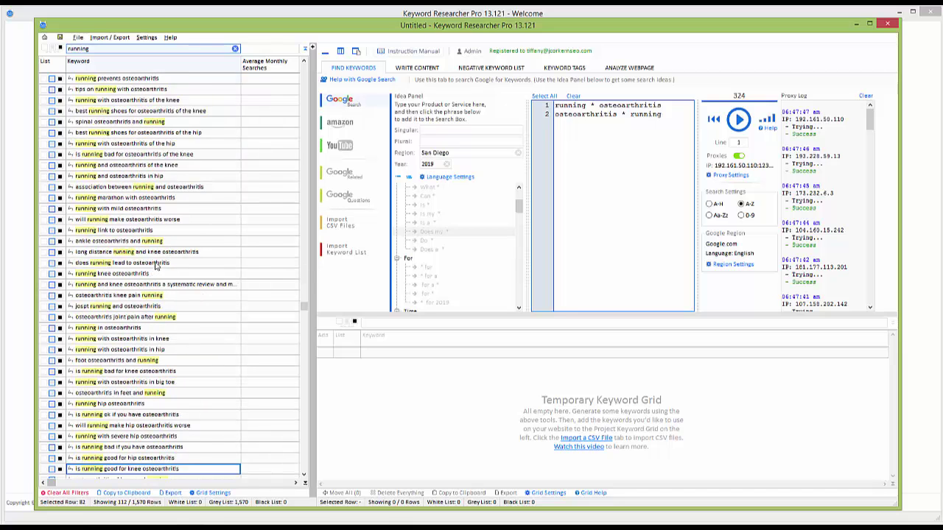
Examine the remaining running keywords down to the list's last entry, "osteoarthritis big toe joint running"
key("Down")
key("Down")
key("Down")
key("Down")
key("Down")
key("Down")
key("Down")
key("Down")
key("Down")
key("Down")
key("Down")
key("Down")
key("Down")
key("Down")
key("Down")
key("Down")
key("Down")
key("Down")
key("Down")
key("Down")
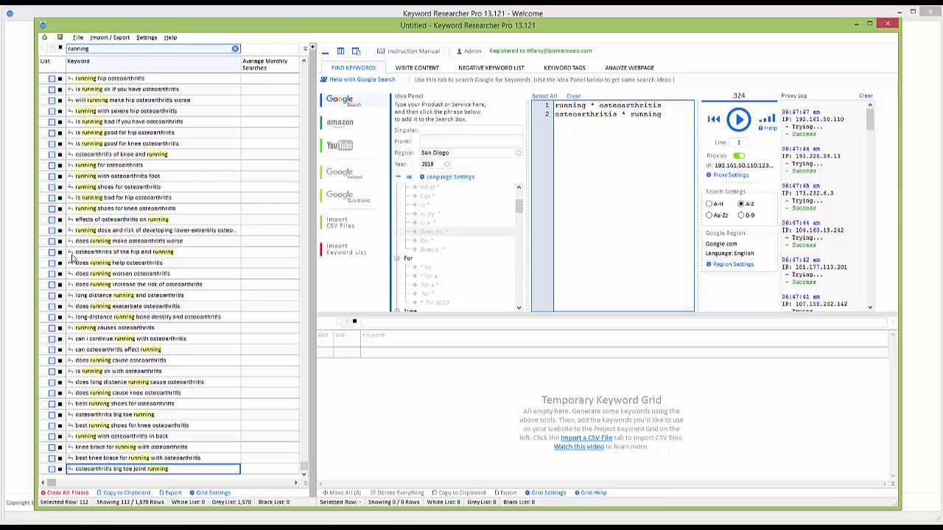
Go back up to "running and hip osteoarthritis" and re-read the running keywords down to "will running make osteoarthritis worse"
left_click(173, 177)
key("Page_Up")
key("Page_Up")
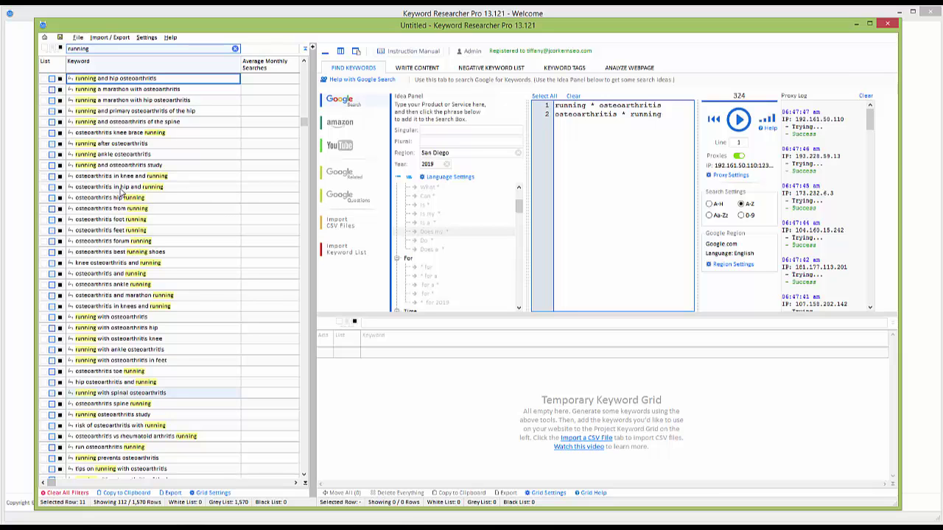
left_click(122, 190)
key("Down")
key("Down")
key("Down")
key("Down")
key("Down")
key("Down")
key("Down")
key("Down")
key("Down")
key("Down")
key("Down")
key("Down")
key("Down")
key("Down")
key("Down")
key("Down")
key("Down")
key("Down")
key("Down")
key("Down")
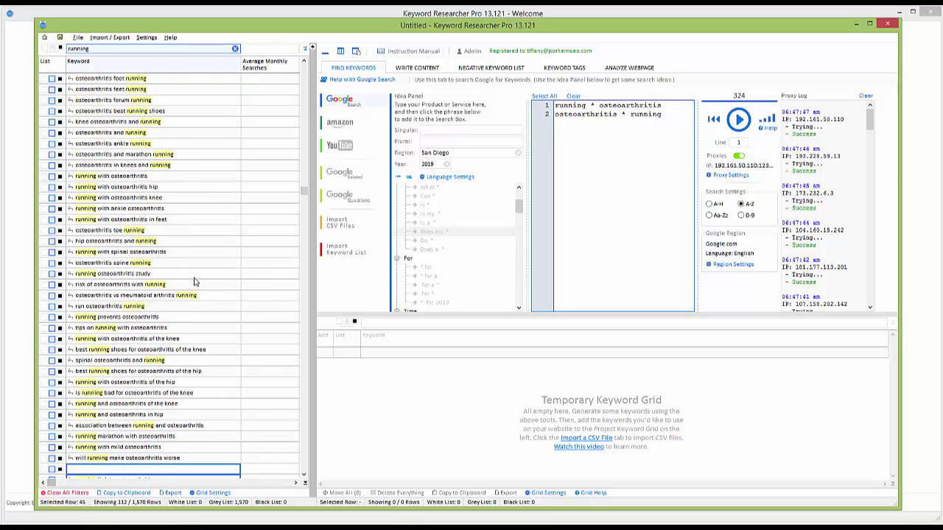
Skim the rest of the running keywords from "will running make osteoarthritis worse" to the end of the list
key("Down")
key("Down")
key("Down")
key("Down")
key("Down")
key("Down")
key("Down")
key("Down")
key("Down")
key("Down")
key("Down")
key("Down")
key("Down")
key("Down")
key("Down")
key("Down")
key("Down")
key("Down")
key("Down")
key("Down")
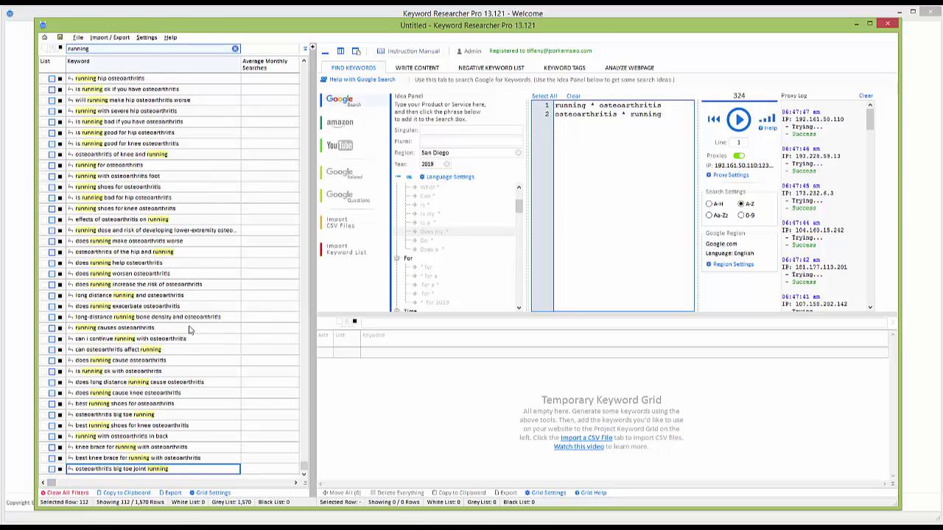
Check the question-style running keywords from the end of the list back up to "does running exacerbate osteoarthritis"
key("Up")
key("Up")
key("Up")
key("Up")
key("Up")
key("Up")
key("Up")
key("Up")
key("Up")
key("Up")
key("Up")
key("Up")
key("Up")
key("Up")
key("Up")
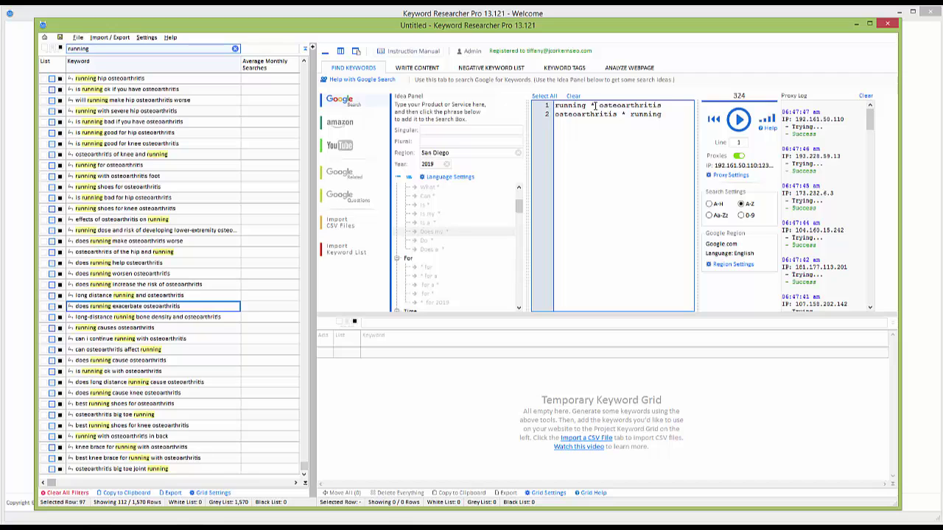
Change the search phrases to "* running osteoarthritis" and "* osteoarthritis running", and start the Google keyword search
key("BackSpace")
key("BackSpace")
key("Home")
type("*")
left_click(624, 113)
key("BackSpace")
key("BackSpace")
type("*")
left_click(740, 120)
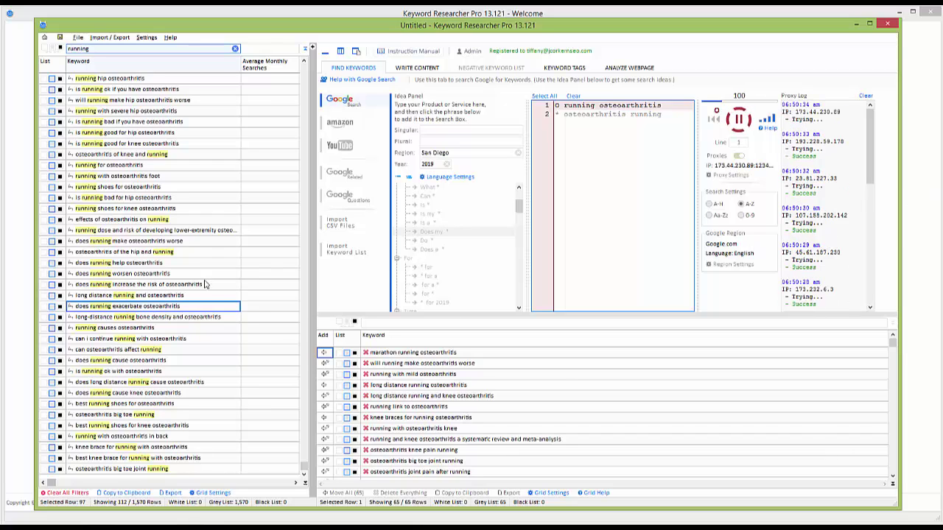
While the search runs, review the project's running keywords from the end back to the first entry, "can running cause osteoarthritis"
left_click(173, 231)
key("End")
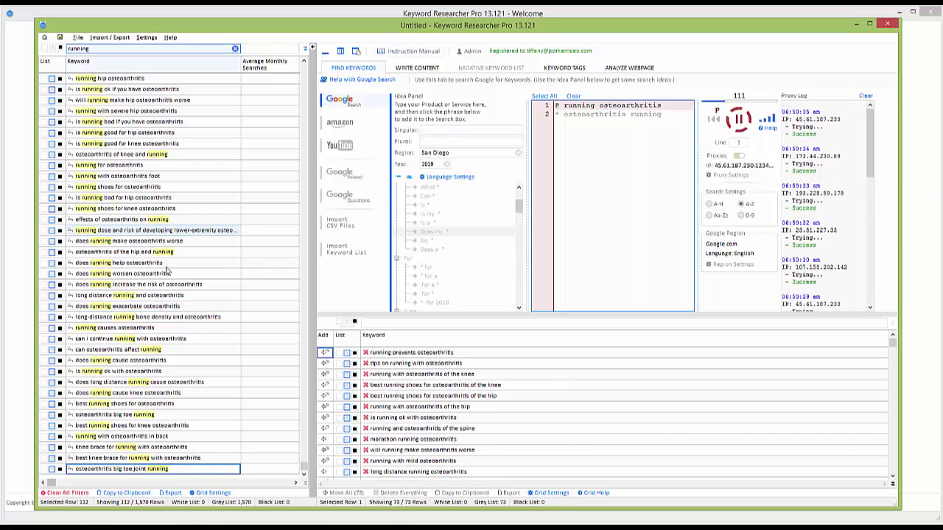
key("Up")
key("Up")
key("Up")
key("Up")
key("Up")
key("Up")
key("Up")
key("Up")
key("Up")
key("Up")
key("Up")
key("Up")
key("Up")
key("Up")
key("Up")
key("Up")
key("Up")
key("Up")
key("Up")
key("Up")
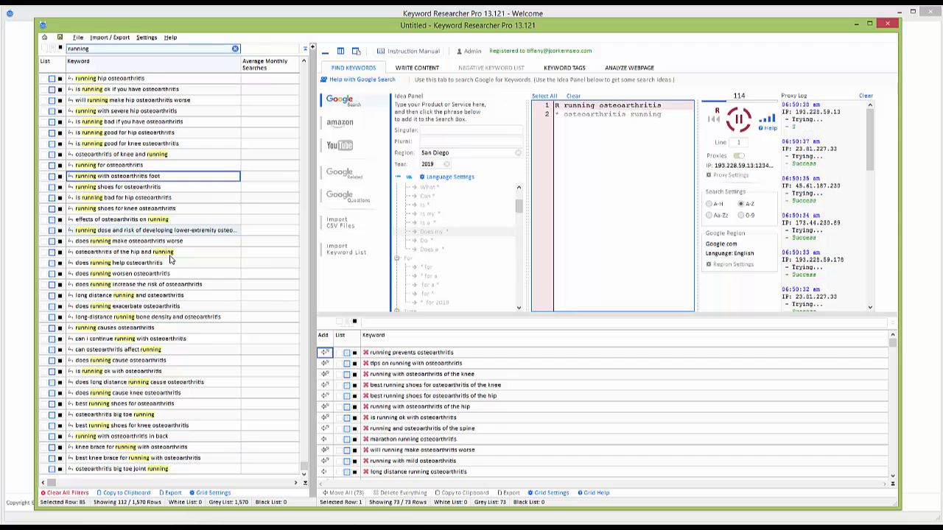
key("Up")
key("Up")
key("Up")
key("Up")
key("Up")
key("Up")
key("Up")
key("Up")
key("Up")
key("Up")
key("Up")
key("Up")
key("Up")
key("Up")
key("Up")
key("Up")
key("Up")
key("Up")
key("Up")
key("Up")
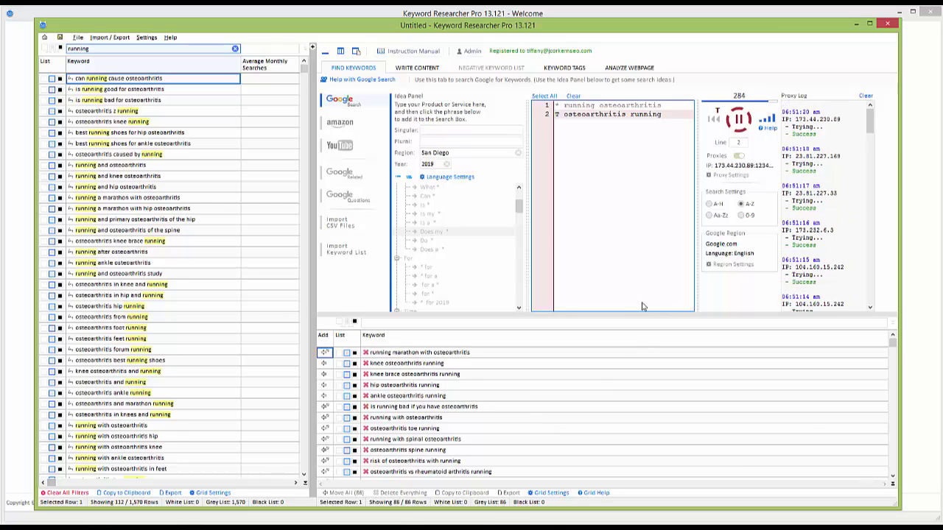
Enlarge the temporary keyword grid and dismiss the notice of the finished search
left_click_drag(629, 299, 629, 241)
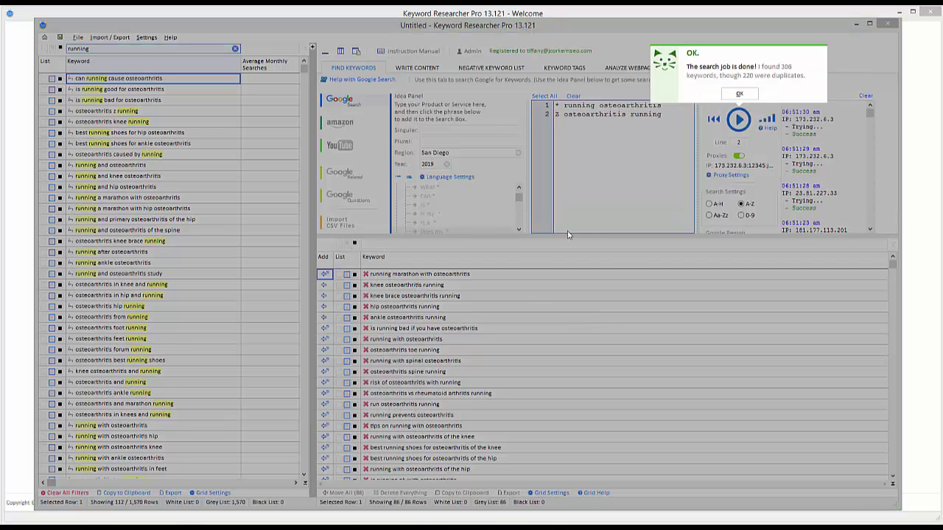
left_click(739, 96)
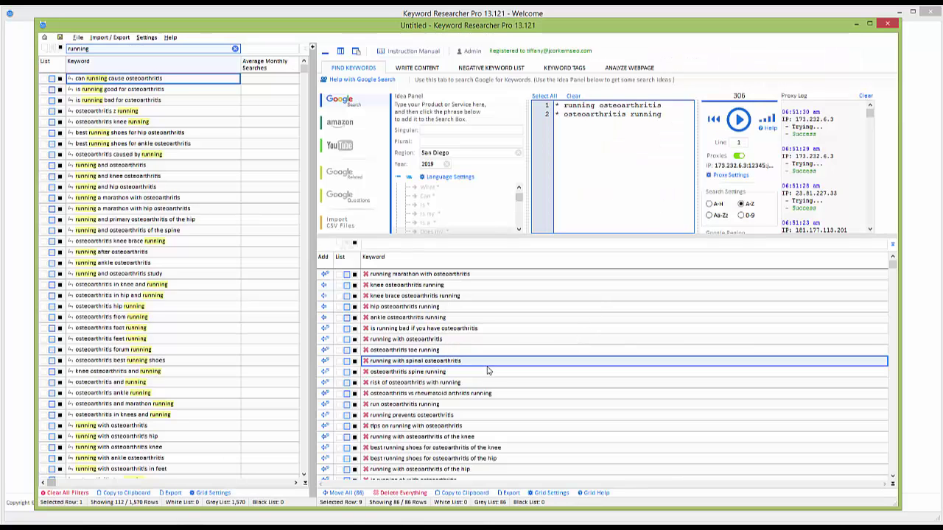
Filter the temporary keywords by "Best" and select all the matching keywords
scroll(490, 372, "down", 7)
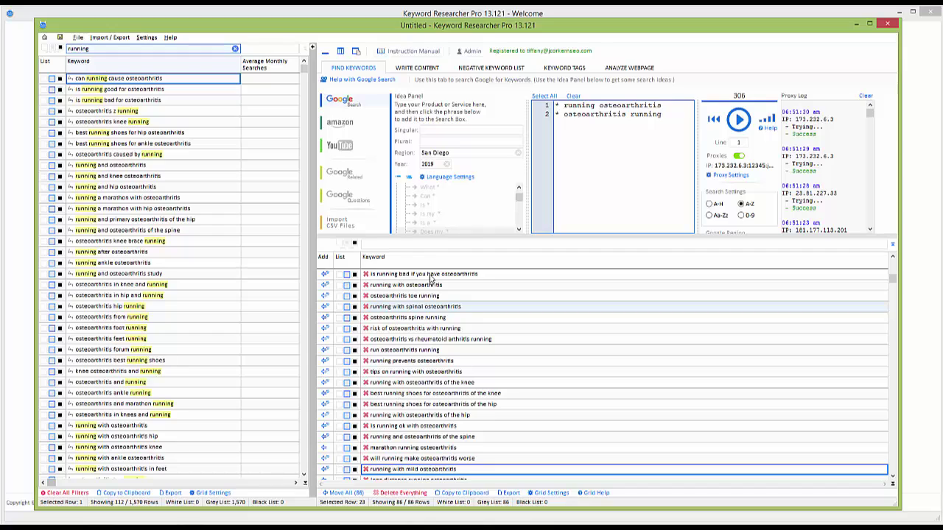
left_click(397, 245)
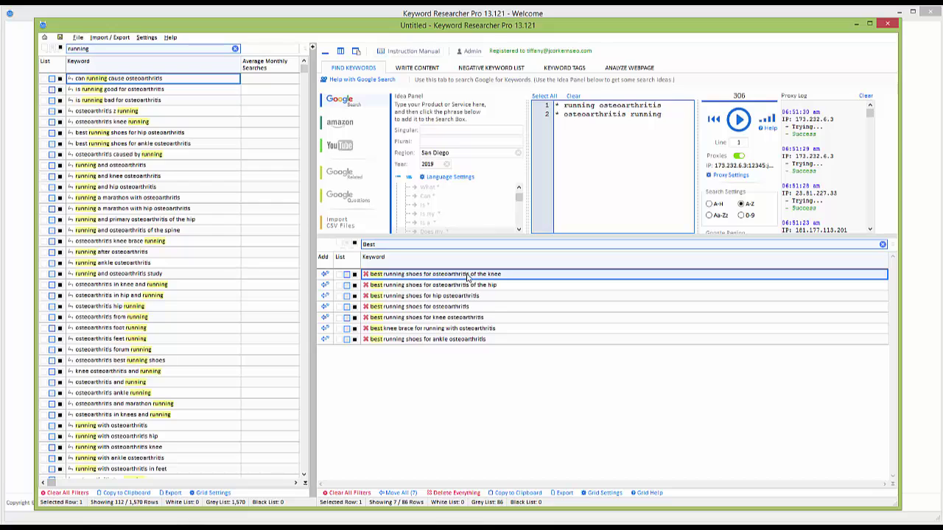
left_click_drag(467, 277, 476, 349)
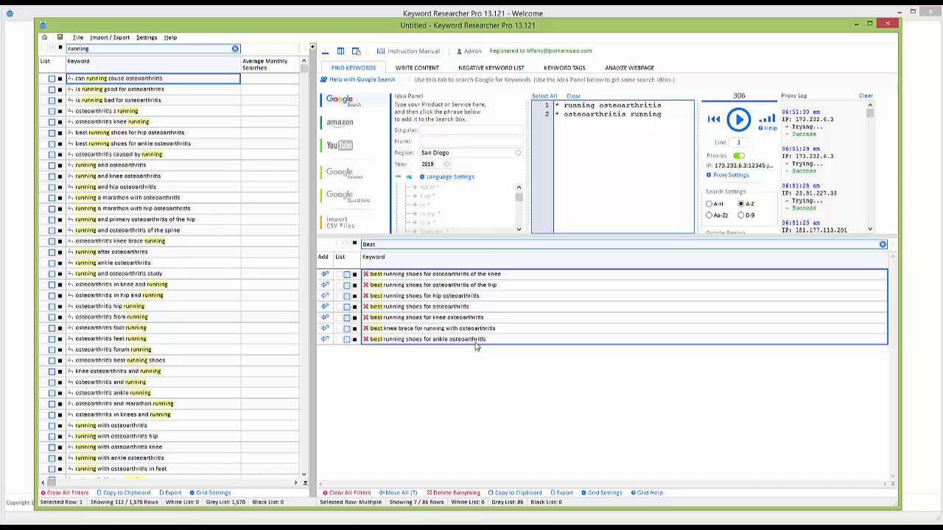
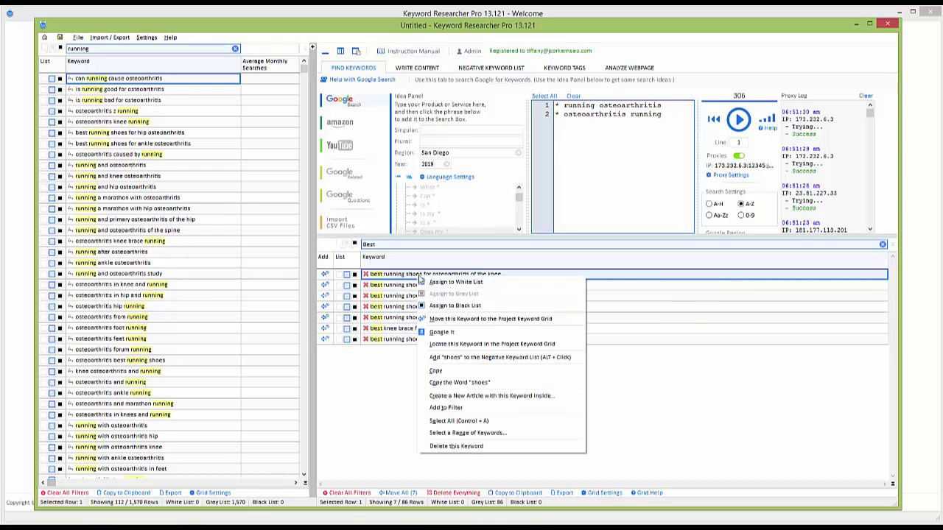
Copy the keyword "best running shoes for osteoarthritis of the knee" and switch to the browser with a new Google tab
left_click(474, 371)
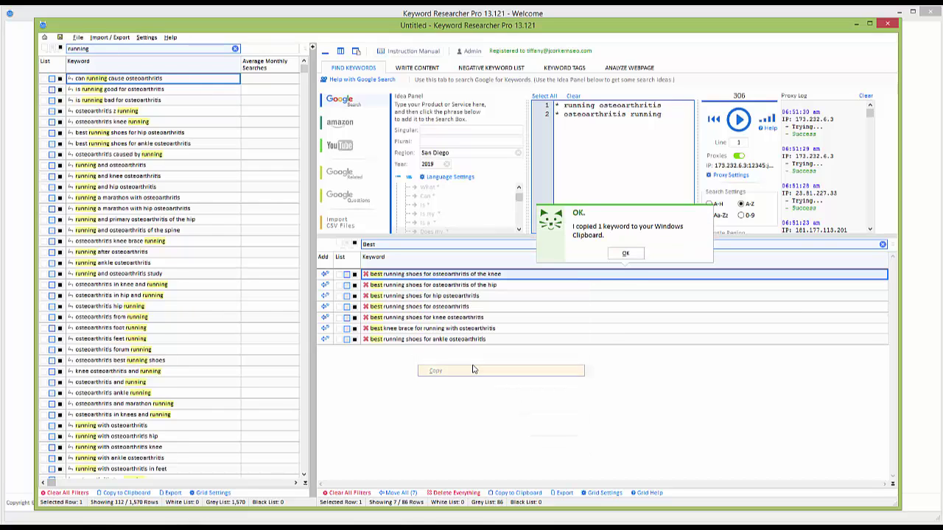
left_click(623, 255)
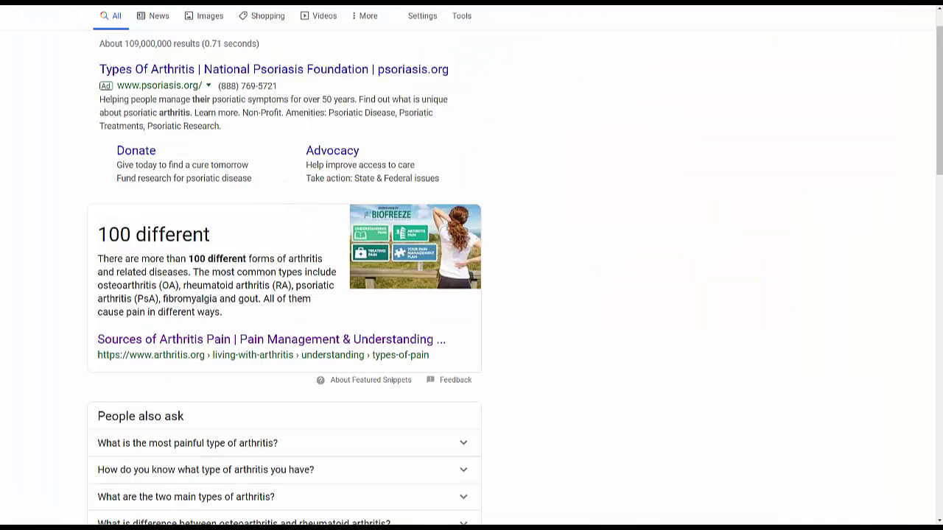
key("ctrl+t")
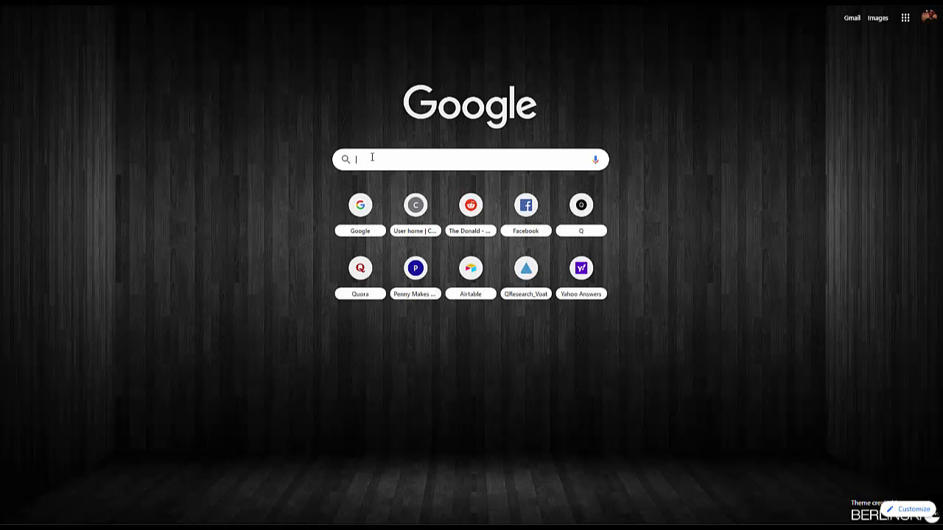
Search Google for the copied keyword "best running shoes for osteoarthritis of the knee"
right_click(372, 157)
left_click(412, 215)
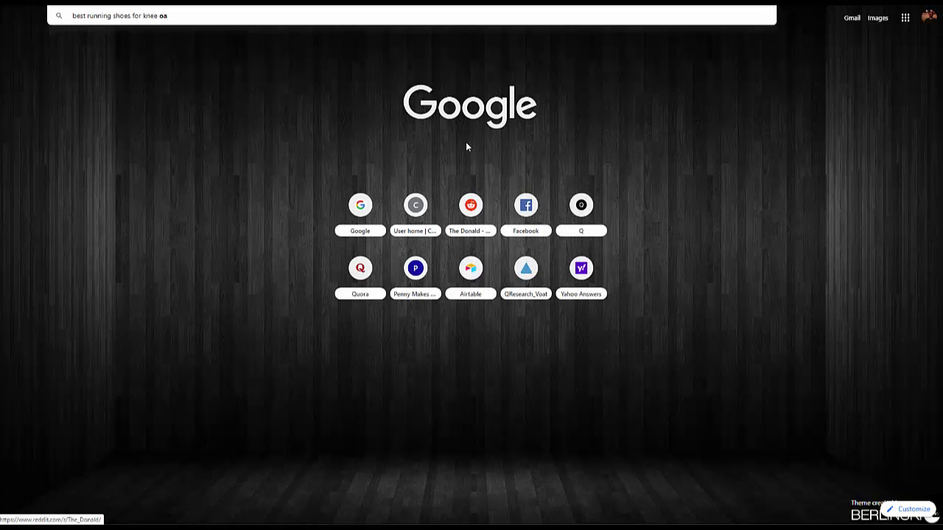
key("Return")
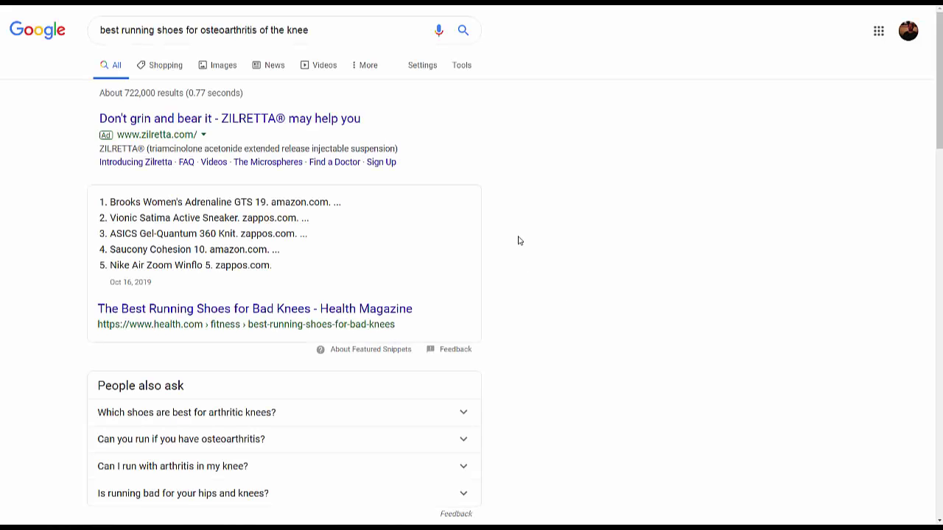
Remove "of the knee" from the query and search Google for "best running shoes for osteoarthritis"
left_click_drag(317, 29, 264, 42)
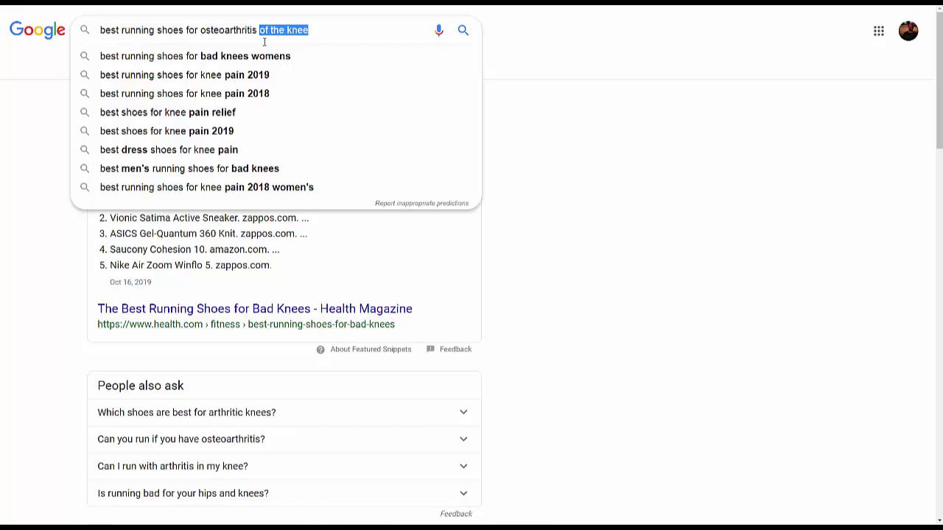
key("BackSpace")
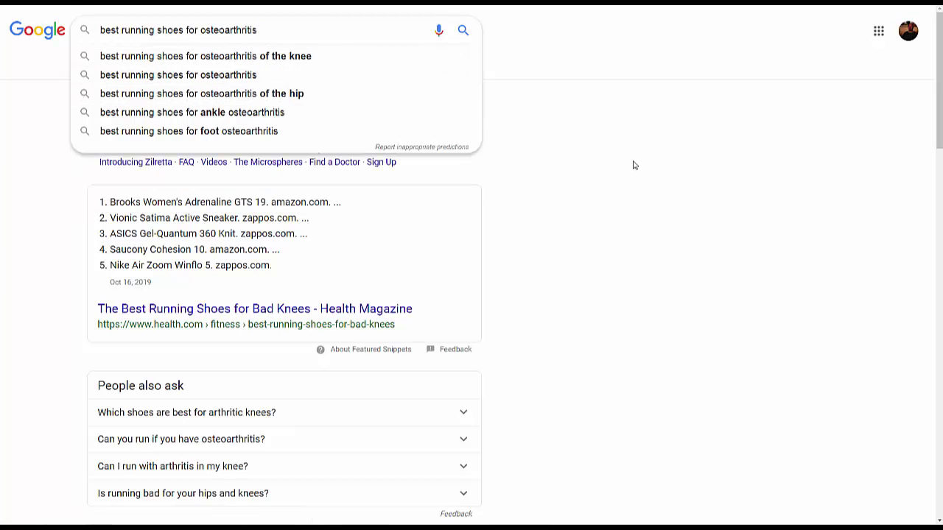
scroll(624, 169, "down", 4)
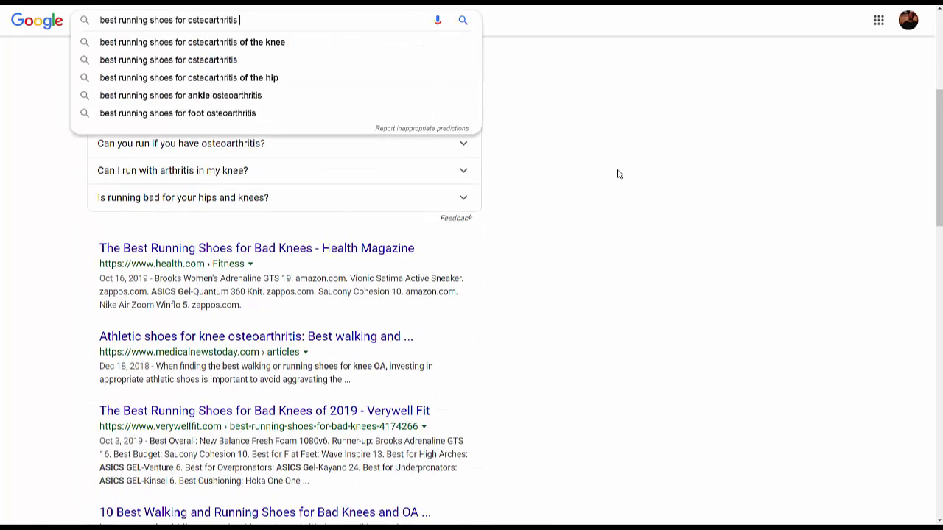
key("Return")
Examine the organic results for "best running shoes for osteoarthritis", comparing page titles and how they target bad knees or osteoarthritis
scroll(563, 198, "down", 1)
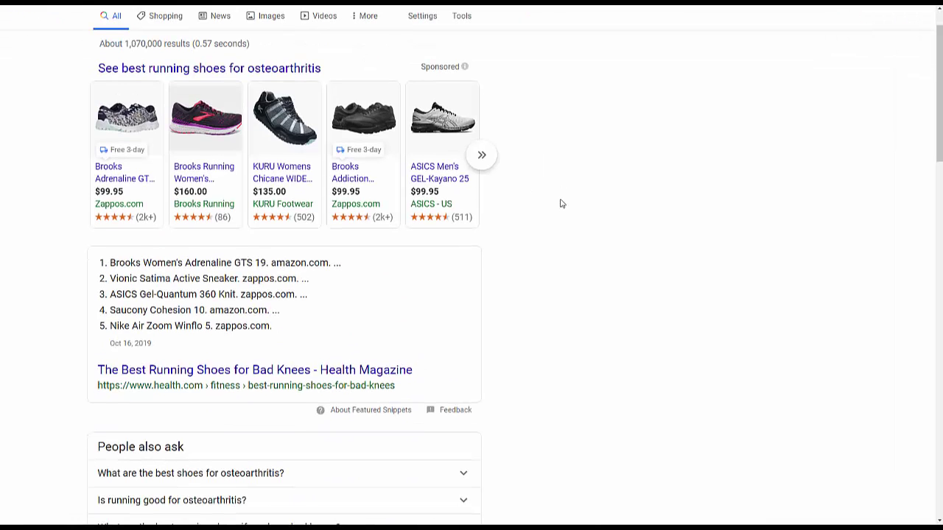
scroll(516, 193, "down", 1)
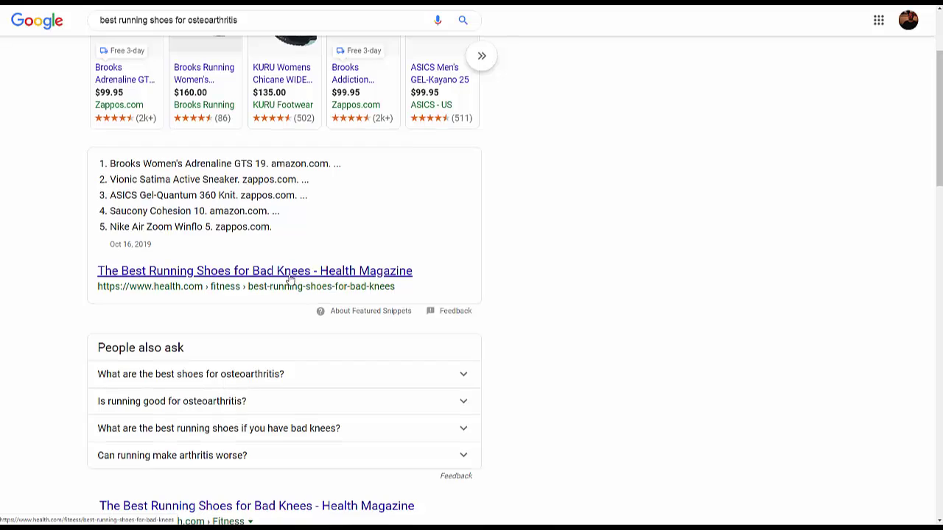
scroll(291, 278, "down", 1)
scroll(287, 274, "down", 4)
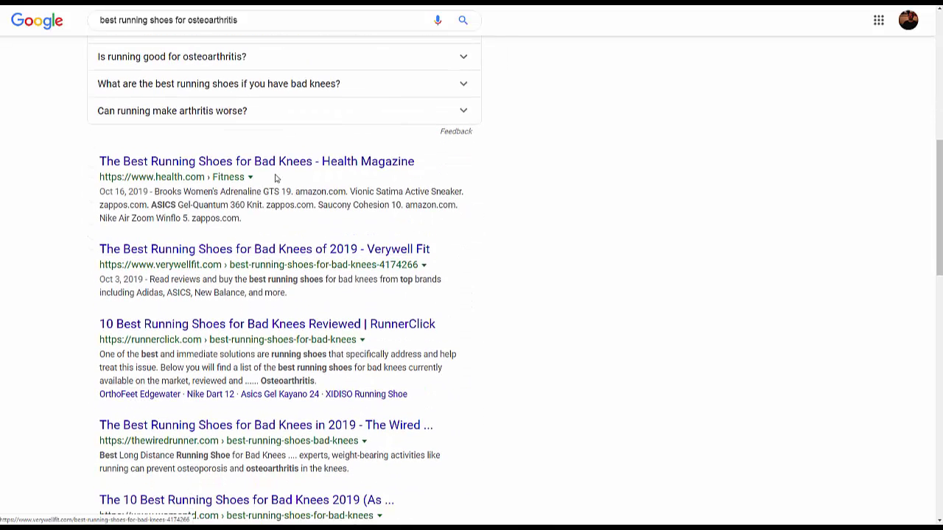
scroll(278, 184, "down", 1)
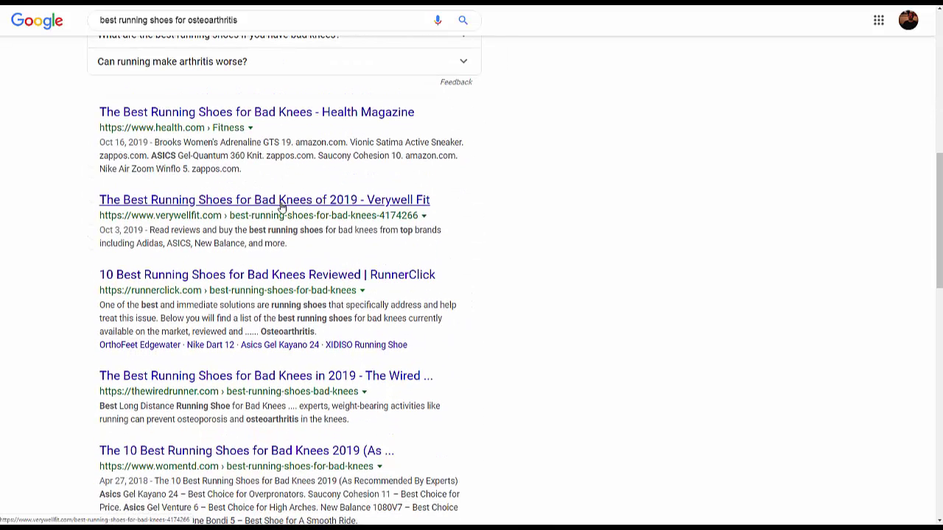
scroll(282, 211, "down", 2)
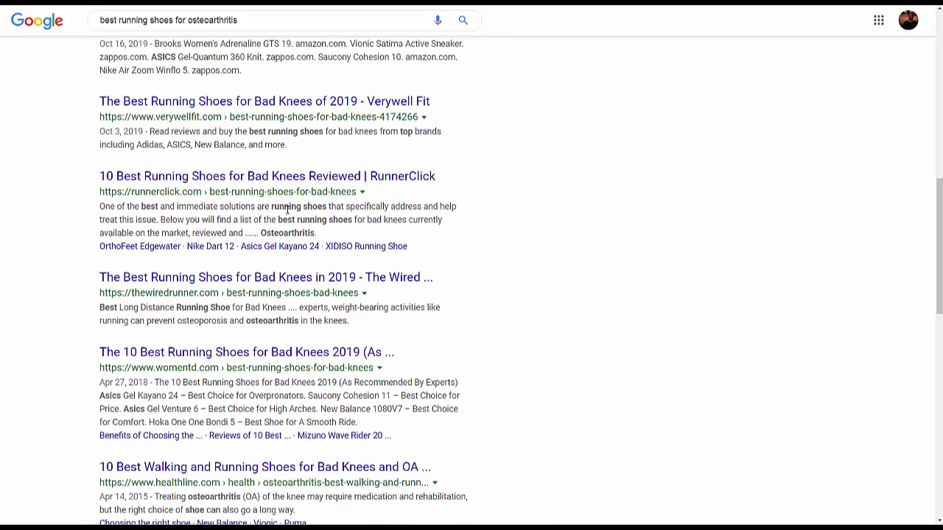
scroll(317, 220, "down", 4)
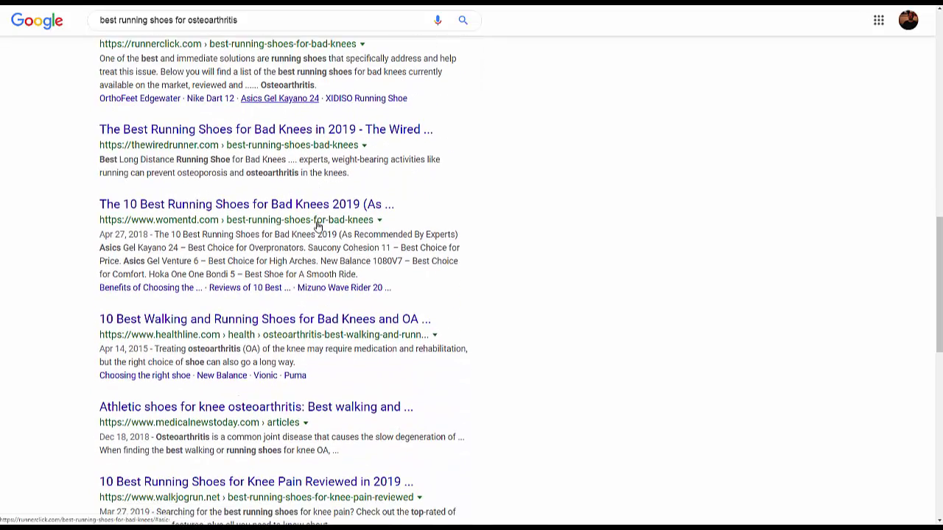
scroll(317, 222, "down", 4)
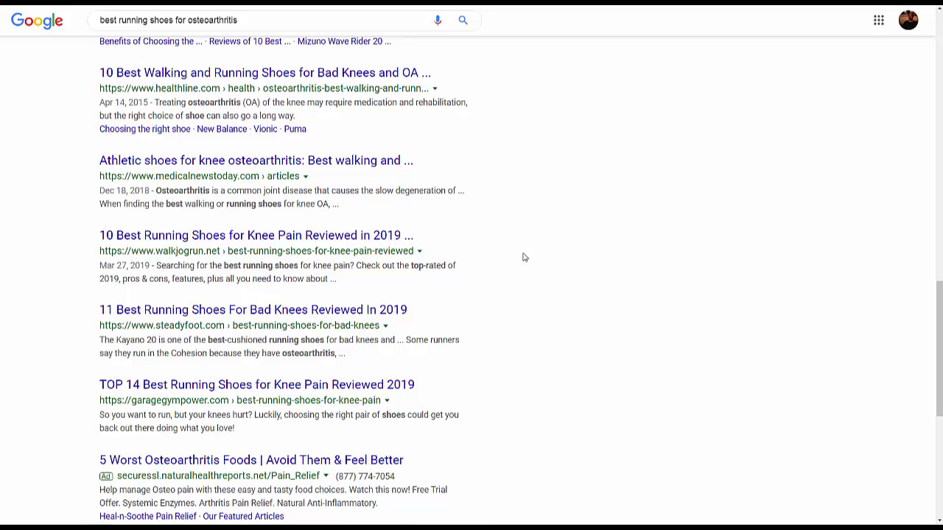
Copy the query "best running shoes for osteoarthritis" from the Google search box and dismiss the suggestions
left_click_drag(243, 20, 63, 19)
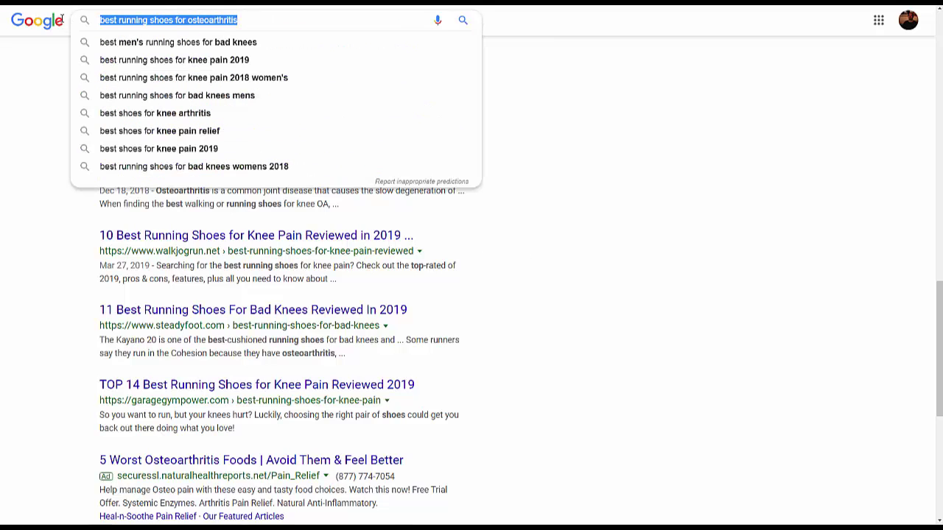
right_click(150, 19)
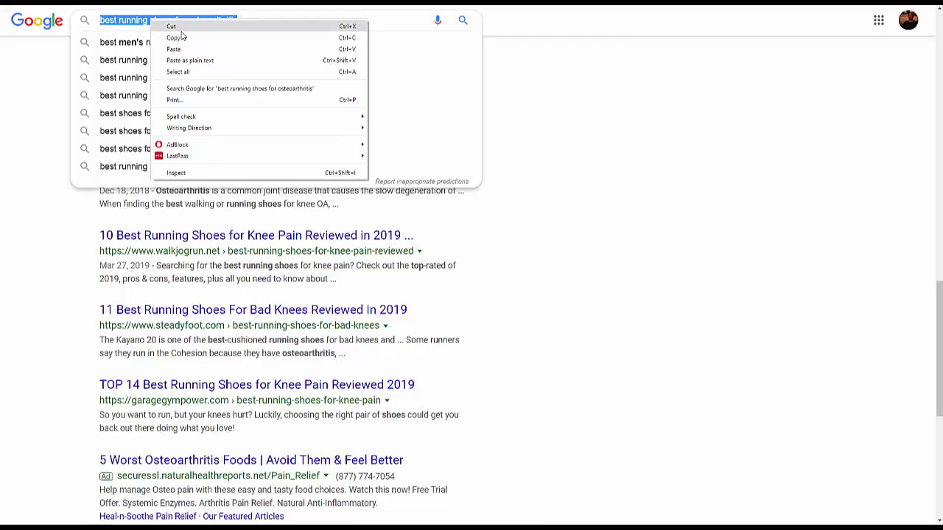
left_click(181, 38)
left_click(598, 153)
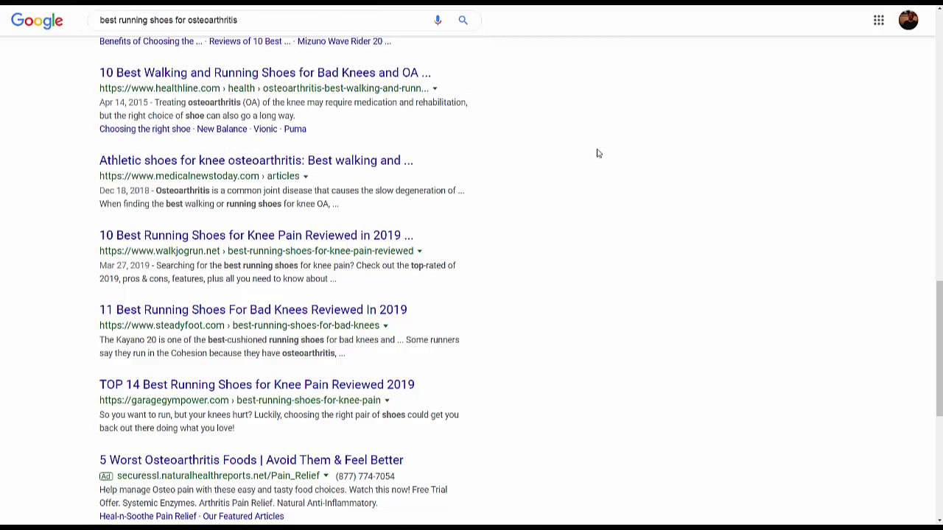
Examine the featured snippet and the sponsored shoe listings for the query, expanding the product carousel and advancing it to further products
scroll(582, 188, "up", 10)
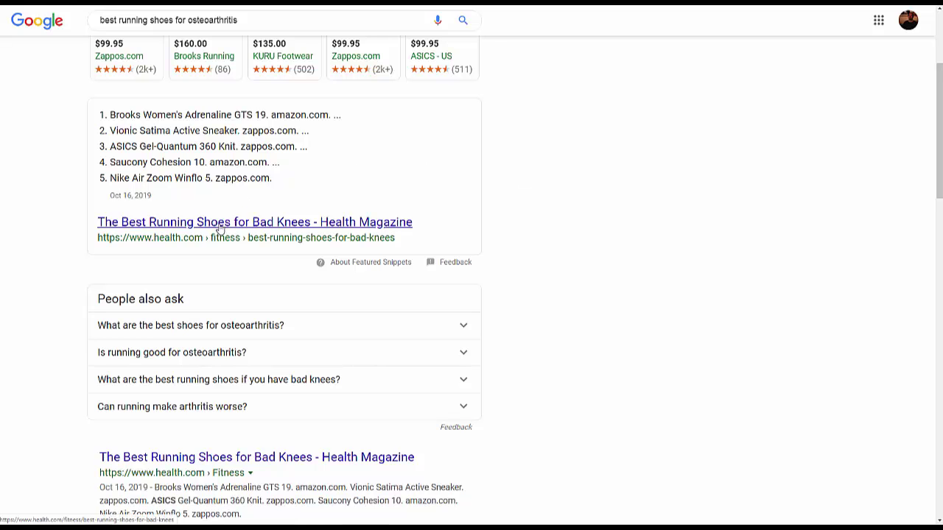
scroll(625, 247, "up", 3)
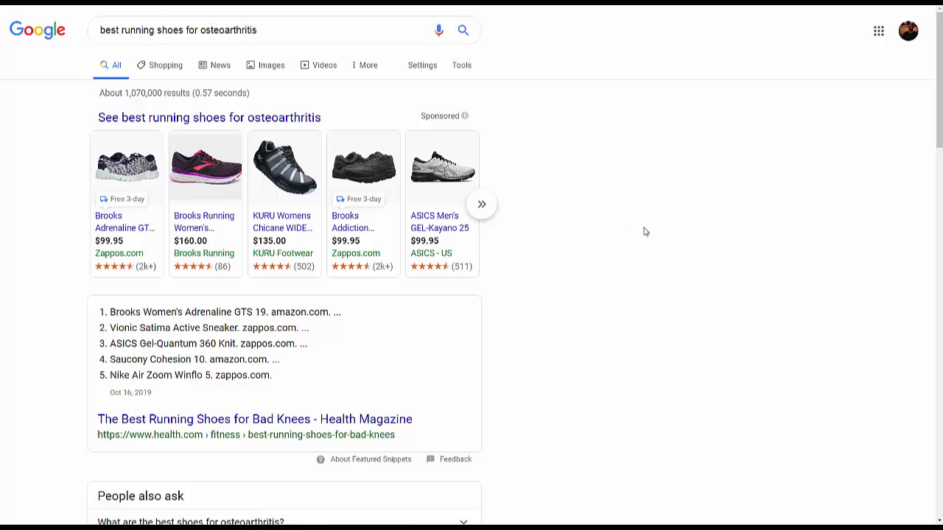
scroll(547, 284, "down", 1)
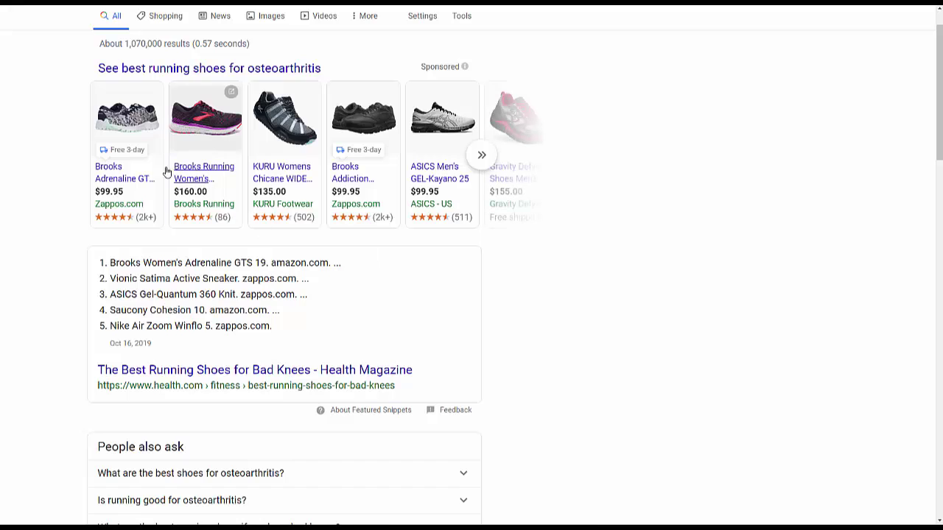
mouse_move(279, 177)
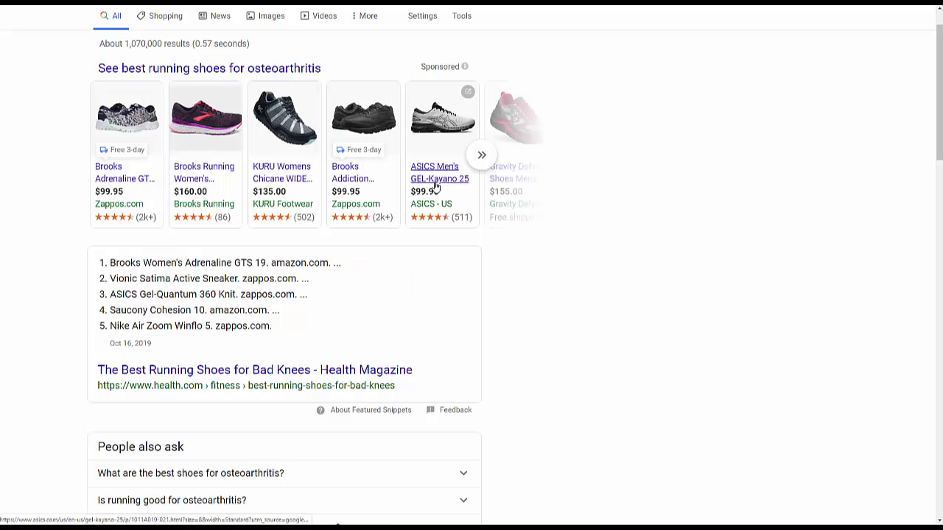
mouse_move(435, 185)
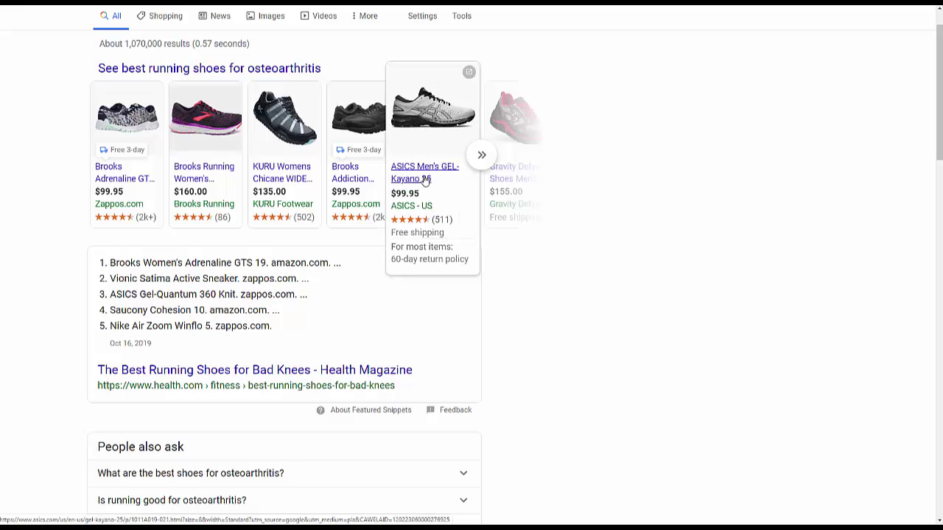
left_click(480, 158)
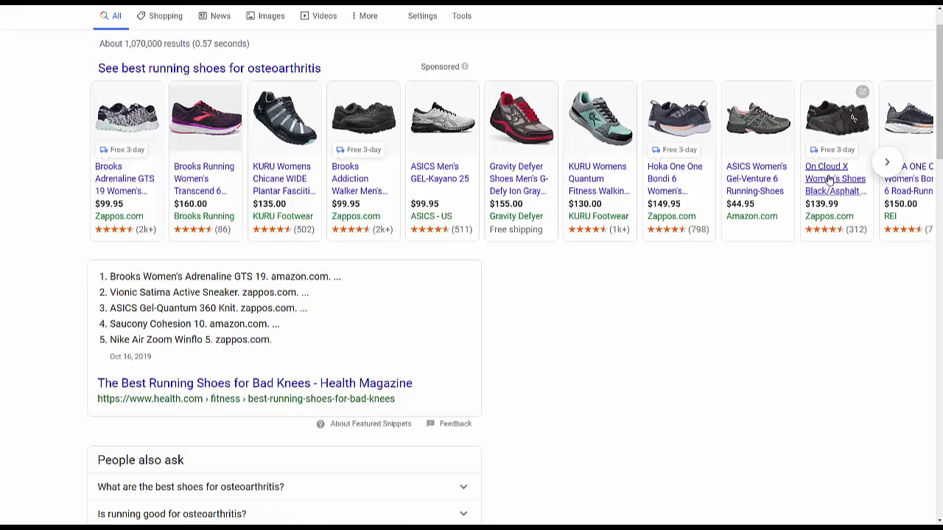
left_click(890, 162)
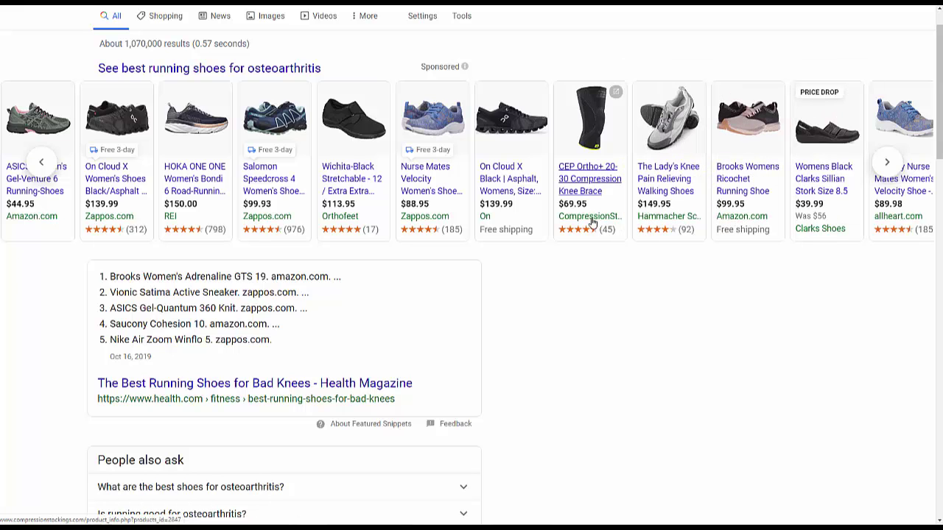
scroll(828, 354, "up", 1)
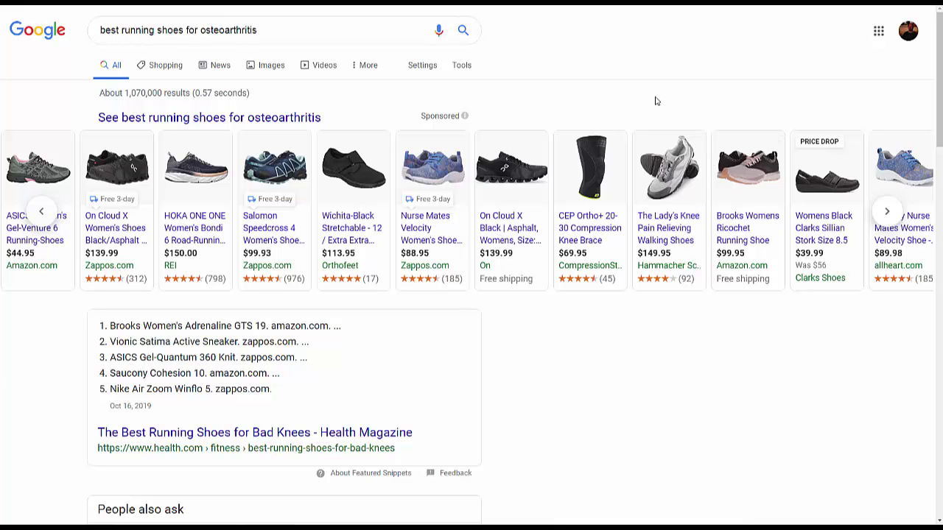
scroll(624, 268, "down", 2)
scroll(616, 314, "up", 2)
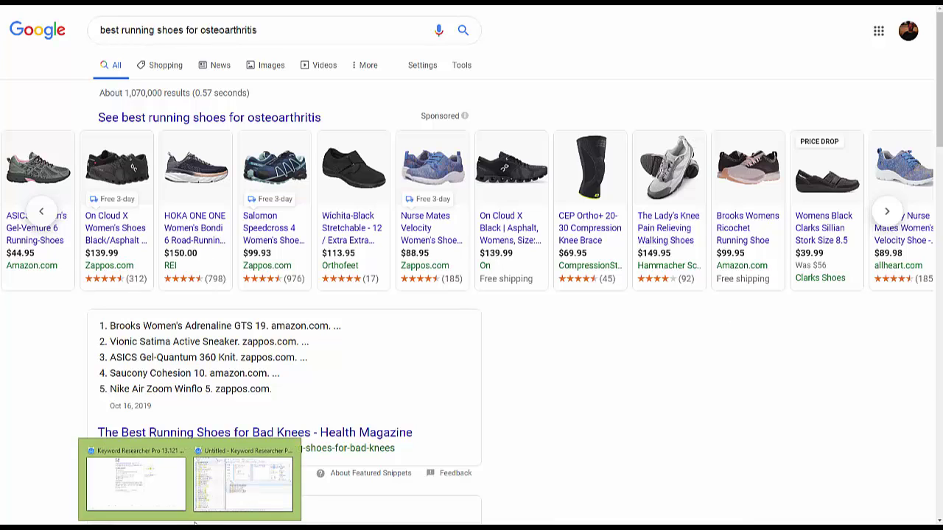
Switch to the Keyword Researcher Pro project and review its running keywords down to the last entry and back up
left_click(243, 480)
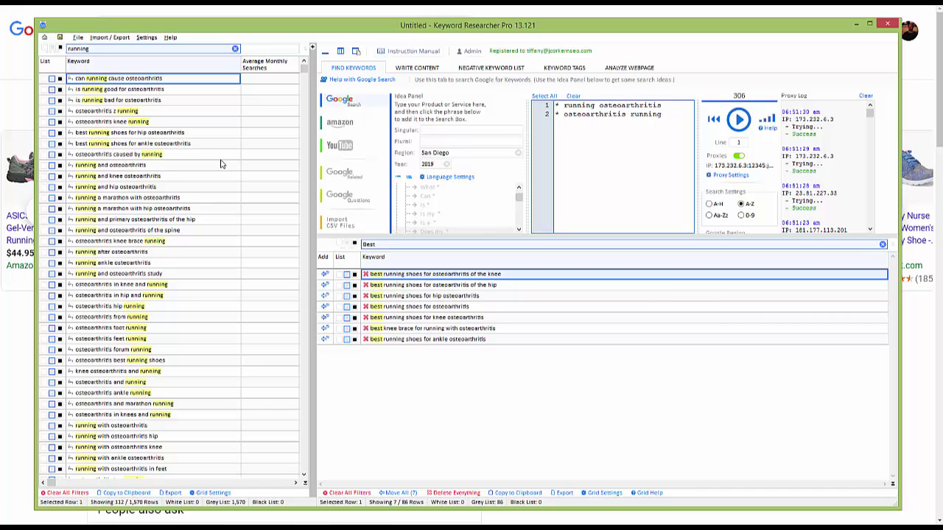
left_click(185, 293)
key("Down")
key("Down")
key("Down")
key("Down")
key("Down")
key("Down")
key("Down")
key("Down")
key("Down")
key("Down")
key("Down")
key("Down")
key("Down")
key("Down")
key("Down")
key("Down")
key("Down")
key("Down")
key("Down")
key("Down")
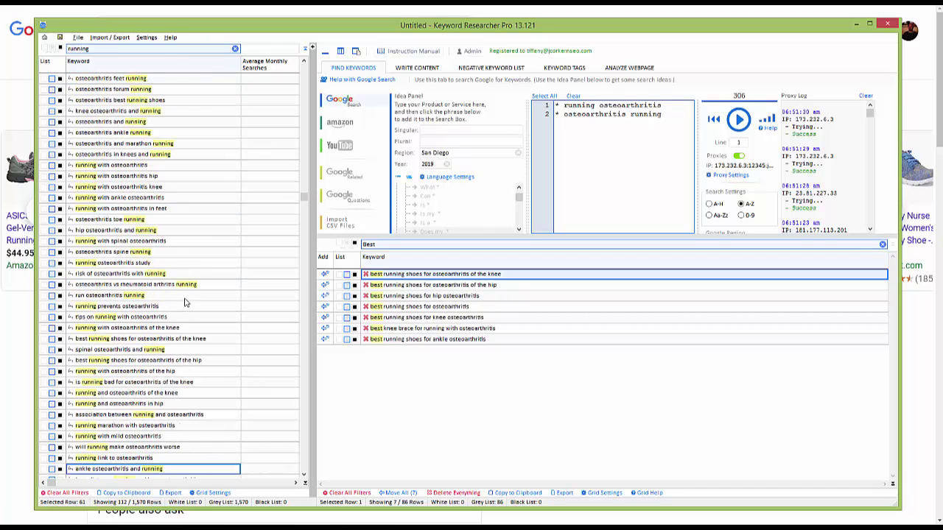
key("Down")
key("Down")
key("Down")
key("Down")
key("Down")
key("Down")
key("Down")
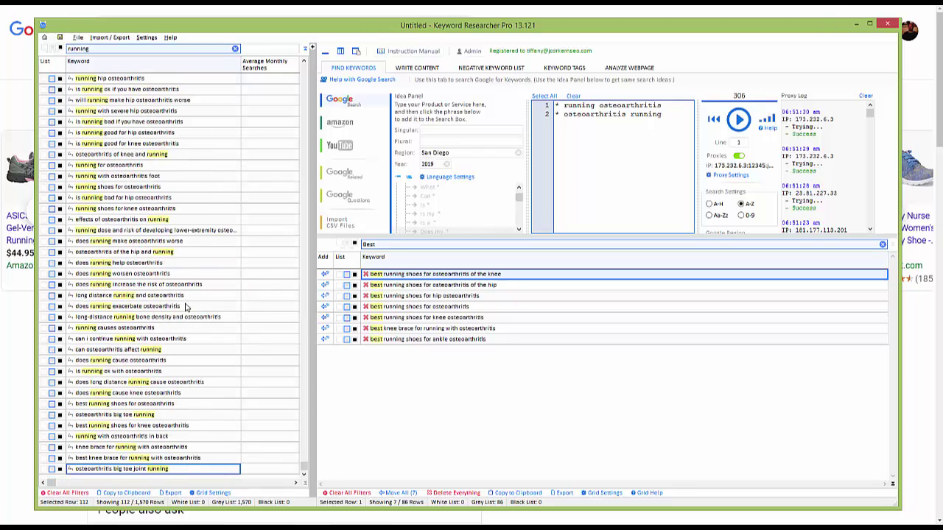
key("Up")
key("Up")
key("Up")
key("Up")
key("Up")
key("Up")
key("Up")
key("Up")
key("Up")
key("Up")
key("Up")
key("Up")
key("Up")
key("Up")
key("Up")
key("Up")
key("Up")
key("Up")
key("Up")
key("Up")
key("Up")
key("Up")
key("Up")
key("Up")
key("Up")
key("Up")
key("Up")
key("Up")
key("Up")
key("Up")
key("Up")
key("Up")
key("Up")
key("Up")
key("Up")
key("Up")
key("Up")
key("Up")
key("Up")
key("Up")
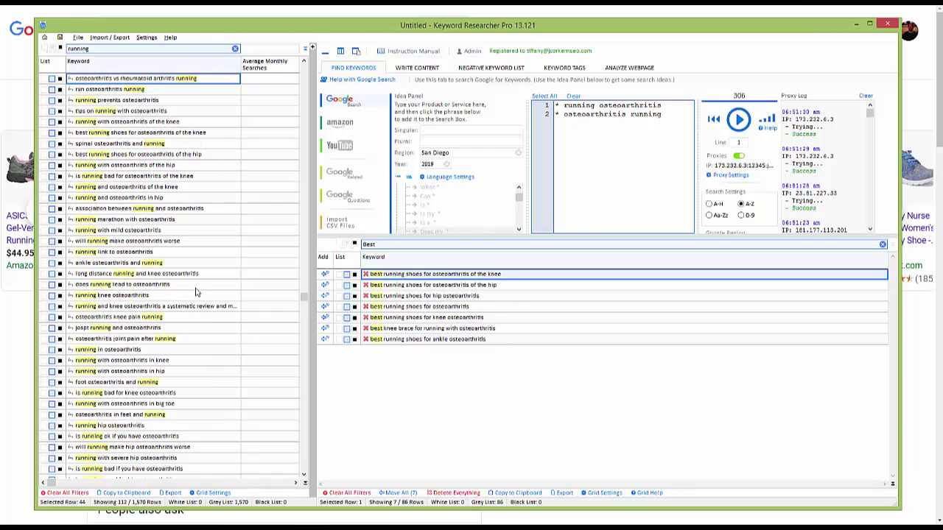
Clear the "Best" filter from the temporary keywords and review the unfiltered list down to "will running make hip osteoarthritis worse"
left_click(881, 245)
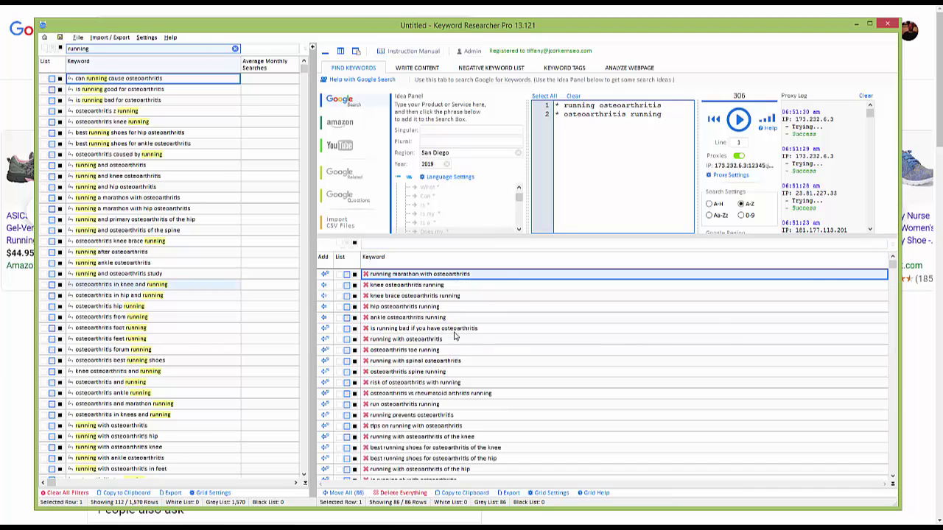
left_click(468, 362)
key("Down")
key("Down")
key("Down")
key("Down")
key("Down")
key("Down")
key("Down")
key("Down")
key("Down")
key("Down")
key("Down")
key("Down")
key("Down")
key("Down")
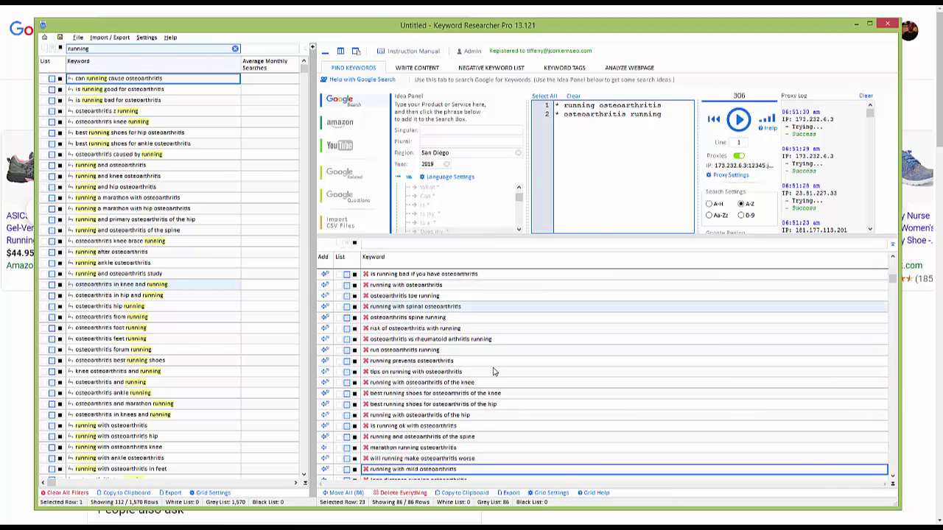
key("Down")
key("Down")
key("Down")
key("Down")
key("Down")
key("Down")
key("Down")
key("Down")
key("Down")
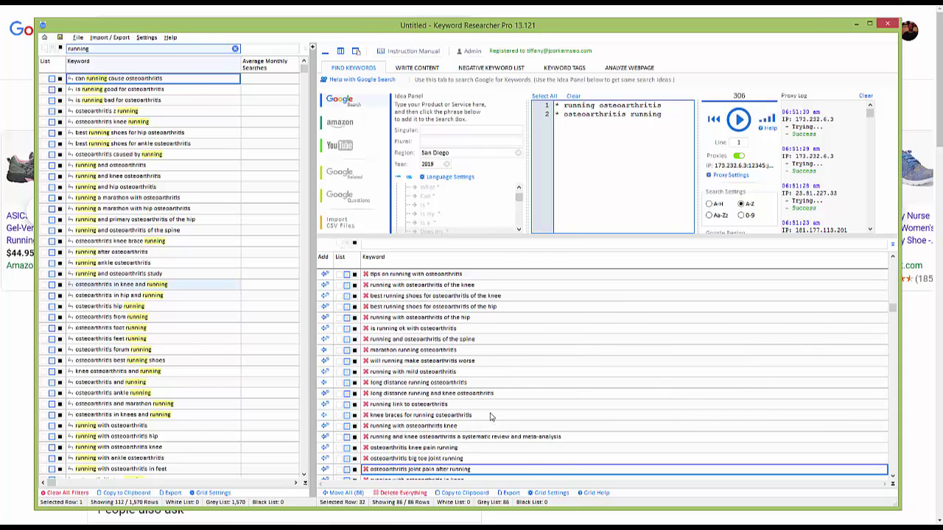
key("Down")
key("Down")
key("Down")
key("Down")
key("Down")
key("Down")
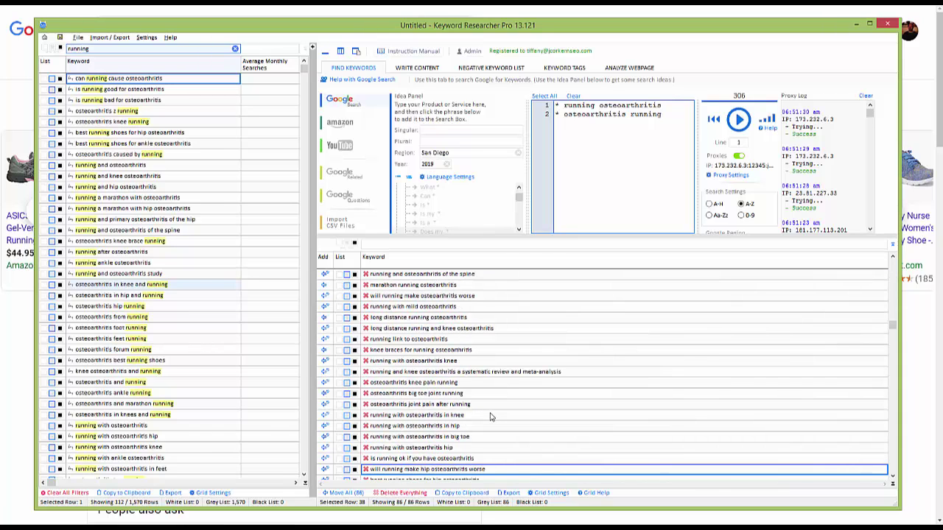
Review the temporary keywords from "running with osteoarthritis knee" to "running shoes for knee osteoarthritis", and select the project keyword "running and knee osteoarthritis"
left_click(407, 363)
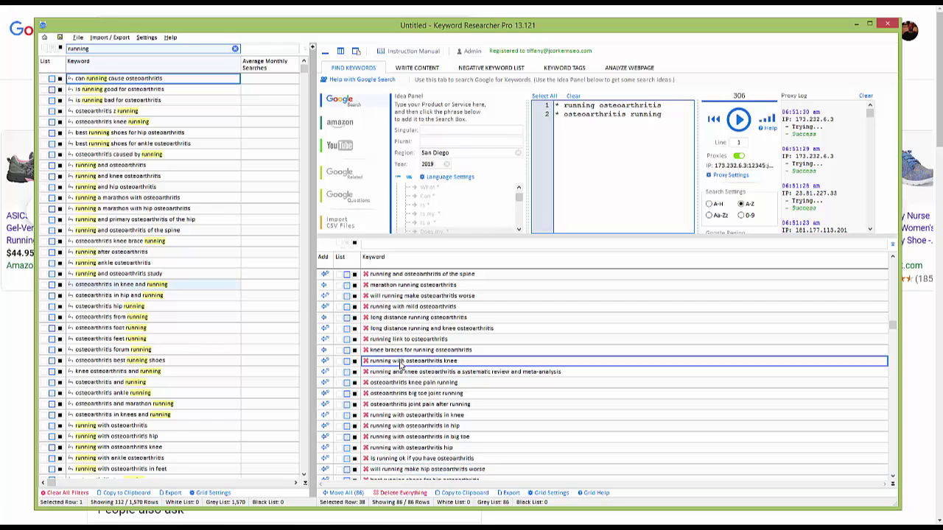
key("Down")
key("Down")
key("Down")
key("Down")
key("Down")
key("Down")
key("Down")
key("Down")
key("Down")
key("Down")
key("Down")
key("Down")
key("Down")
key("Down")
key("Down")
key("Down")
key("Down")
key("Down")
key("Down")
key("Down")
key("Down")
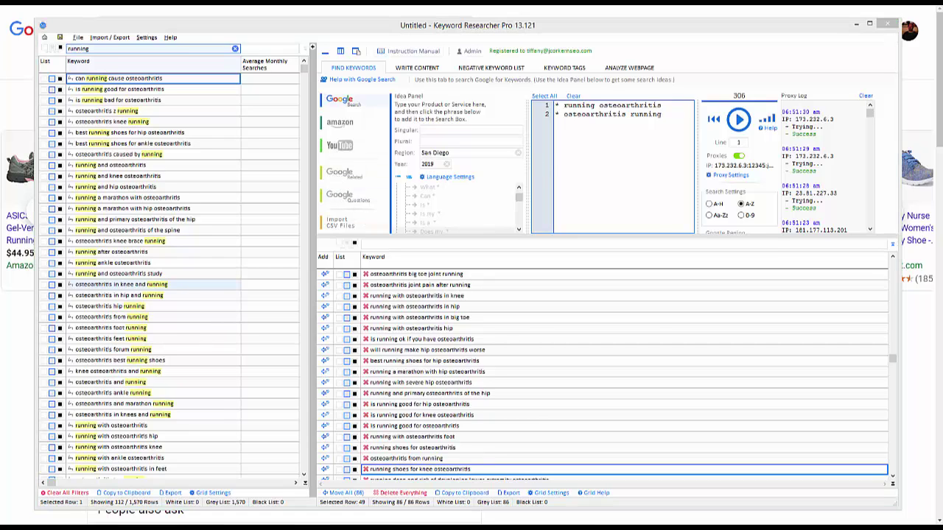
left_click(133, 181)
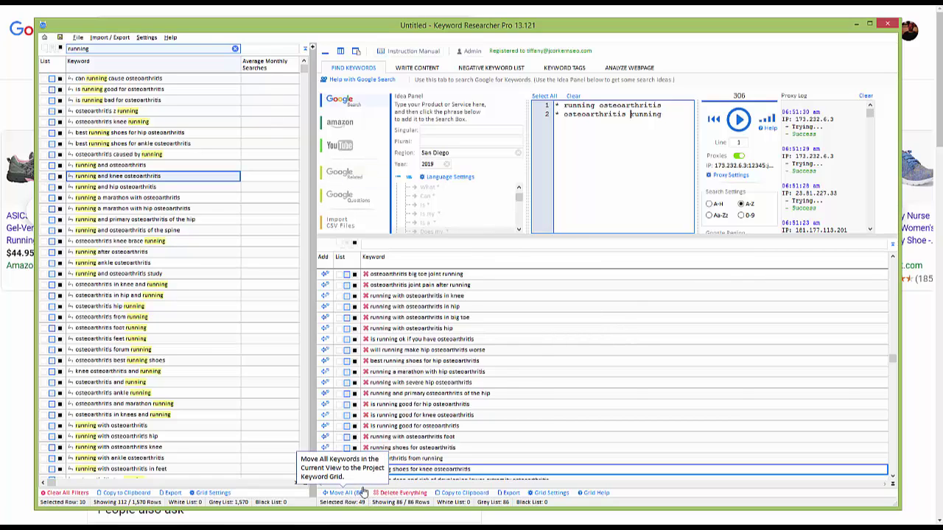
Review the remaining temporary keywords through "running and osteoarthritis" and move all of them into the project keyword grid
key("Down")
key("Down")
key("Down")
key("Down")
key("Down")
key("Down")
key("Down")
key("Down")
key("Down")
key("Down")
key("Down")
key("Down")
key("Down")
key("Down")
key("Down")
key("Down")
key("Down")
key("Down")
key("Down")
key("Down")
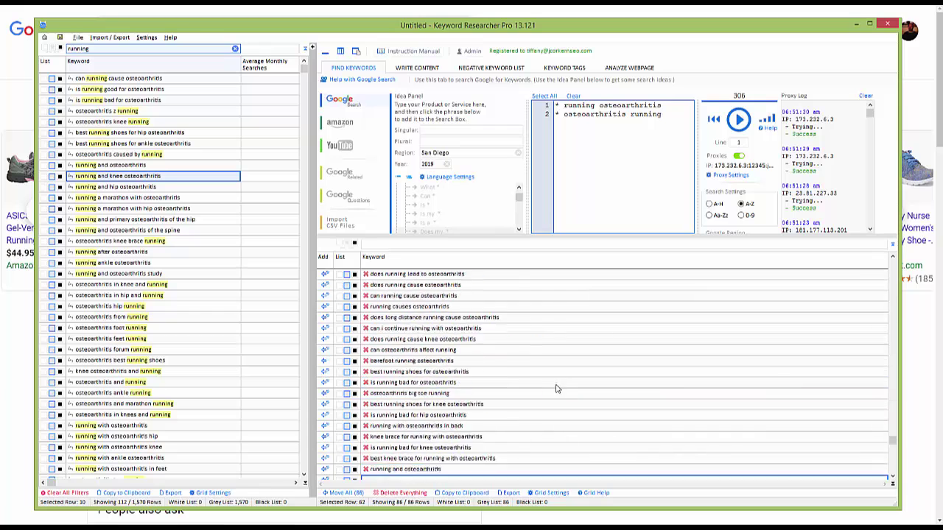
left_click(343, 493)
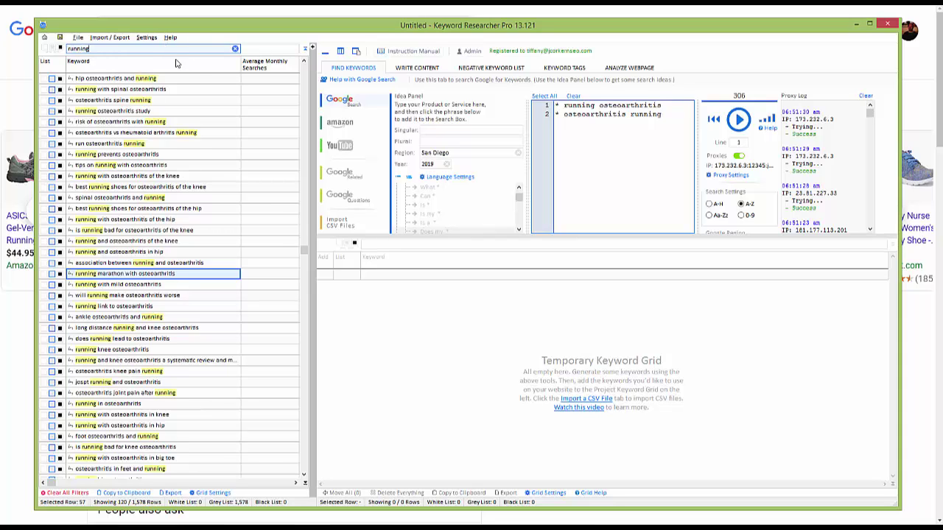
Review the project's running keywords from "can running cause osteoarthritis" down to the last entry, "barefoot running osteoarthritis"
left_click_drag(304, 252, 319, 488)
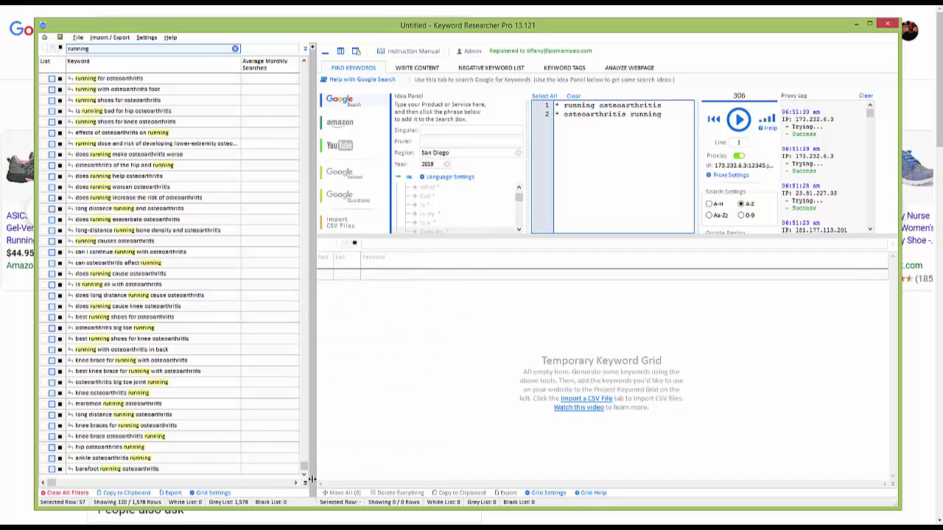
scroll(296, 447, "down", 1)
scroll(297, 447, "up", 9)
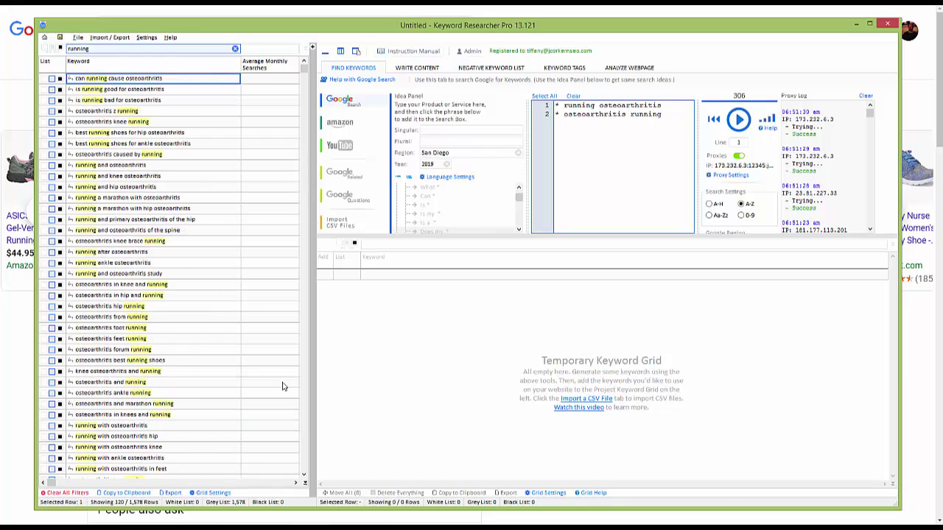
scroll(271, 366, "down", 20)
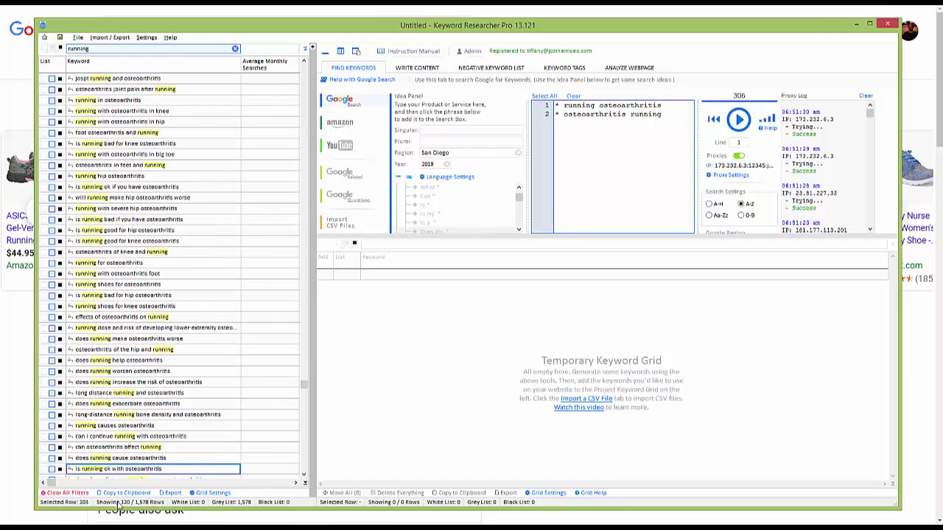
scroll(118, 508, "down", 6)
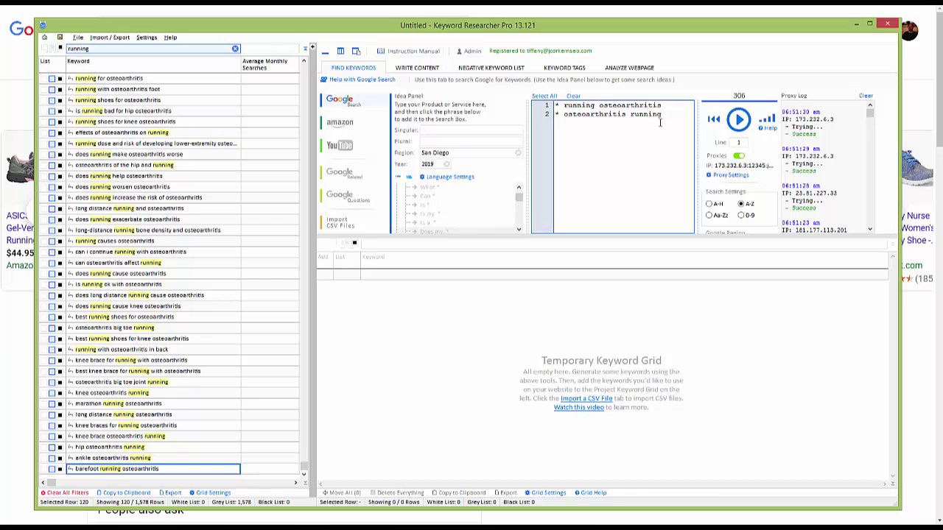
Change the two search phrases to "* running shoes osteoarthritis" and "* osteoarthritis running shoes"
type("shoes os")
left_click(558, 116)
left_click(667, 116)
type("ahoes")
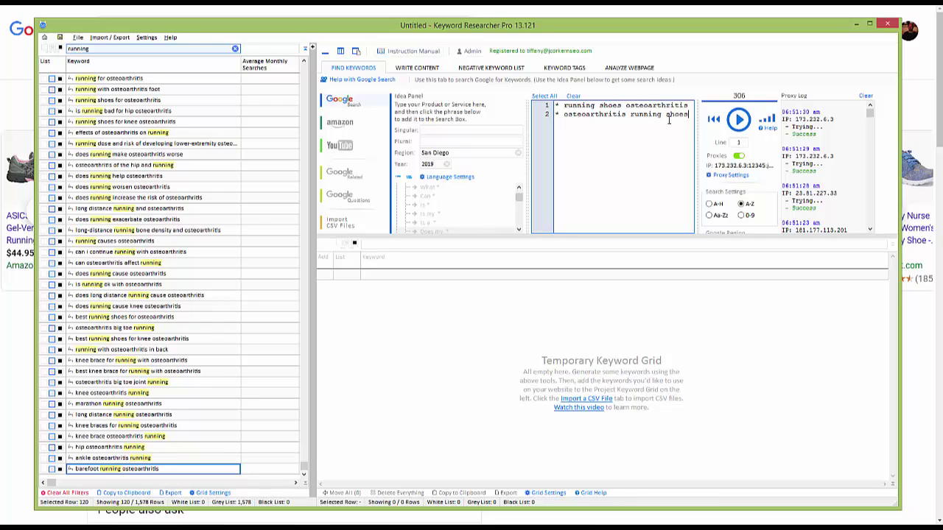
Run the Google keyword search on the running shoes phrases and move all found keywords into the project keyword grid
left_click(741, 121)
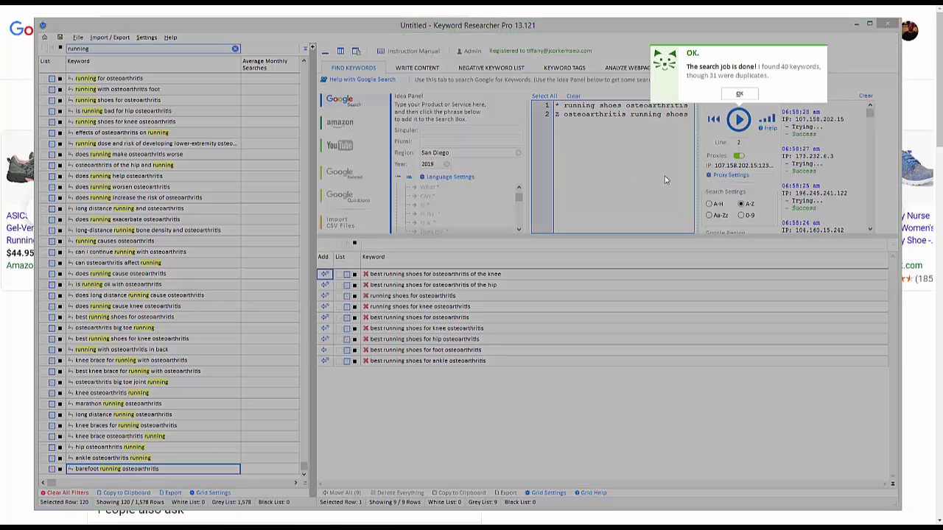
left_click(739, 95)
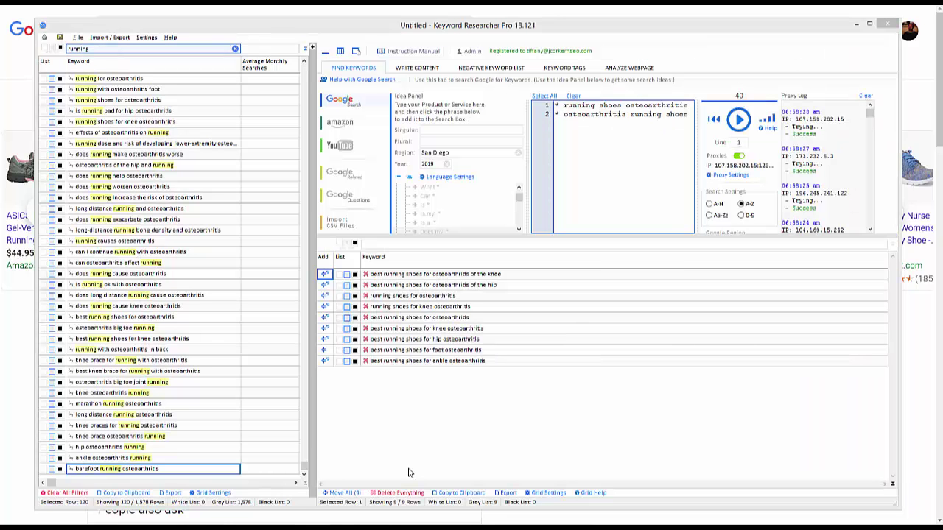
left_click(339, 494)
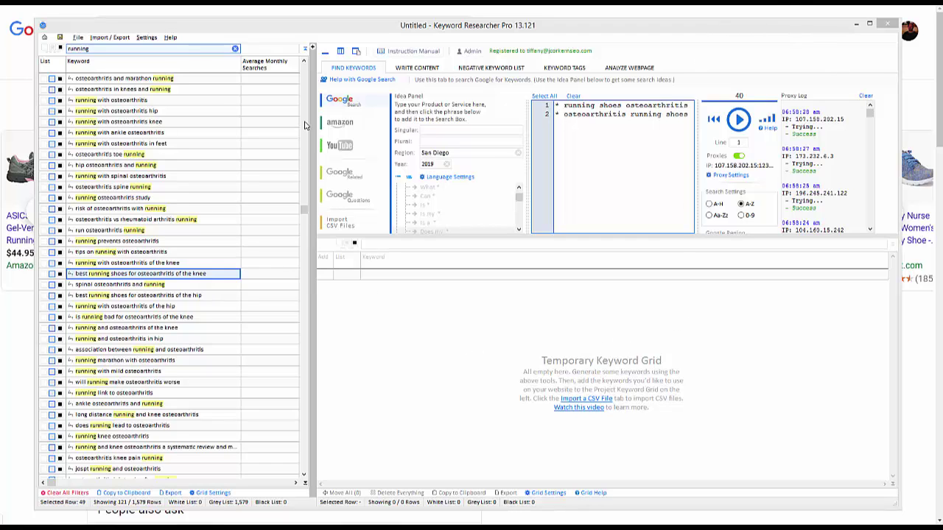
Replace the "running" filter on the project keywords with "cure" and select "how i cured my osteoarthritis naturally"
left_click(235, 48)
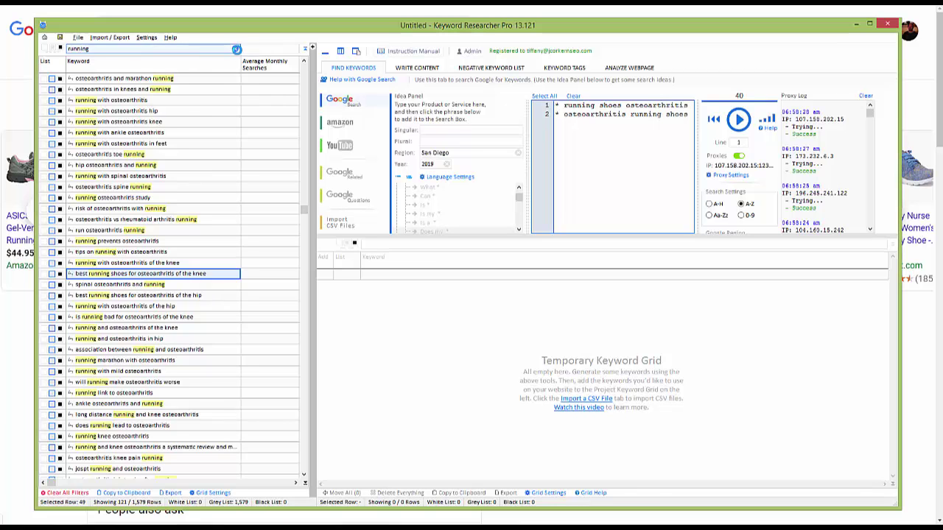
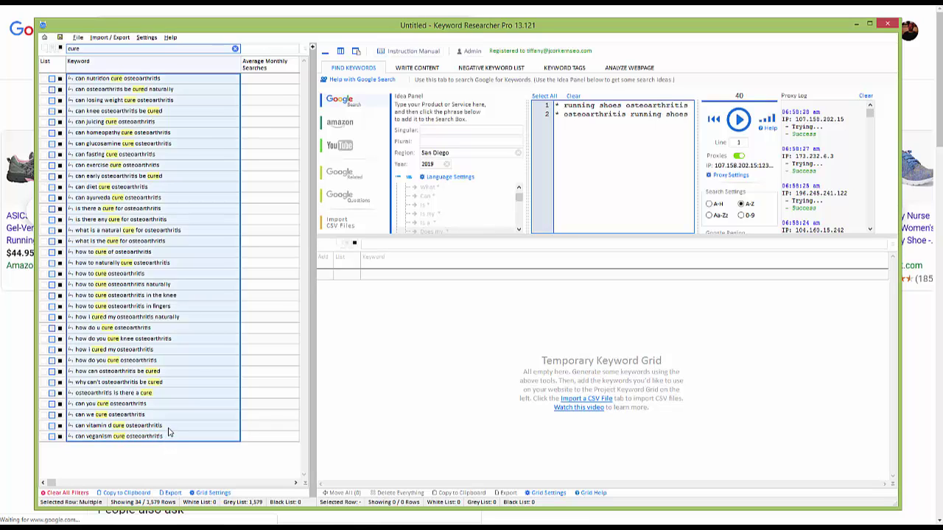
left_click(168, 427)
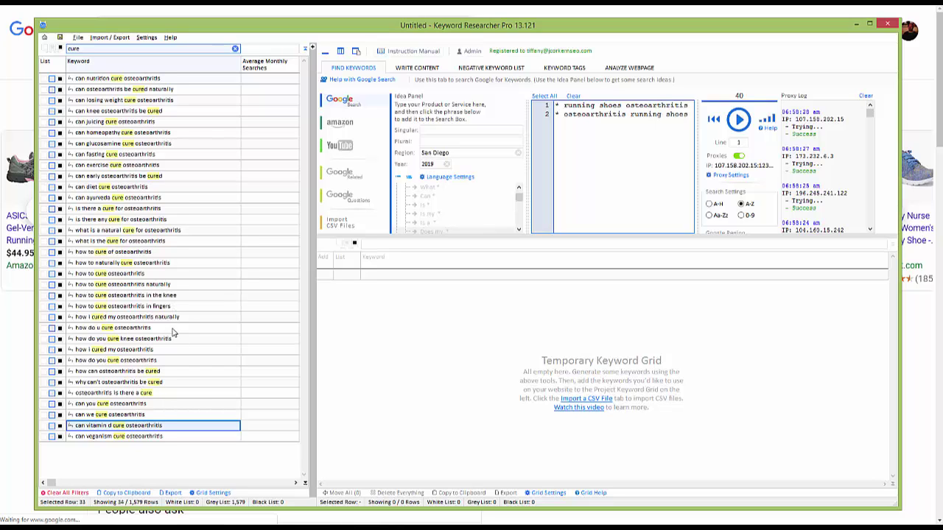
key("Down")
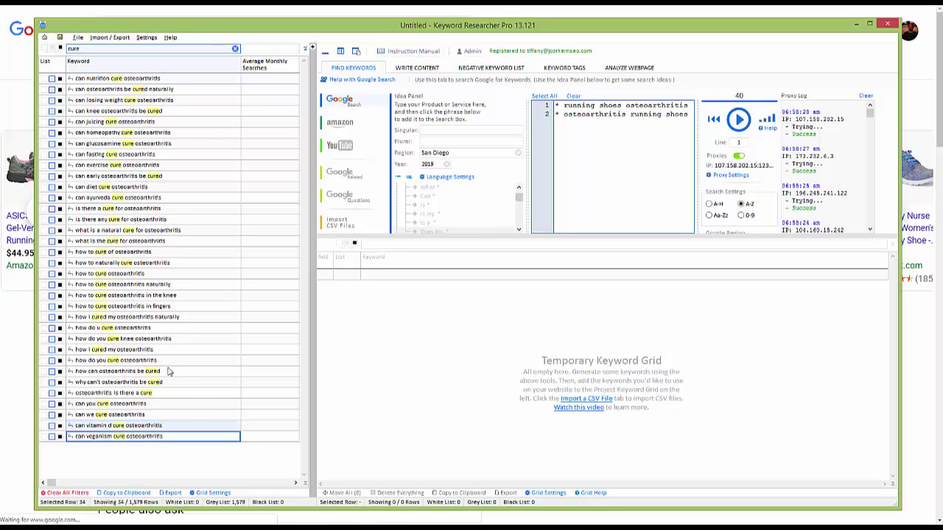
left_click(171, 318)
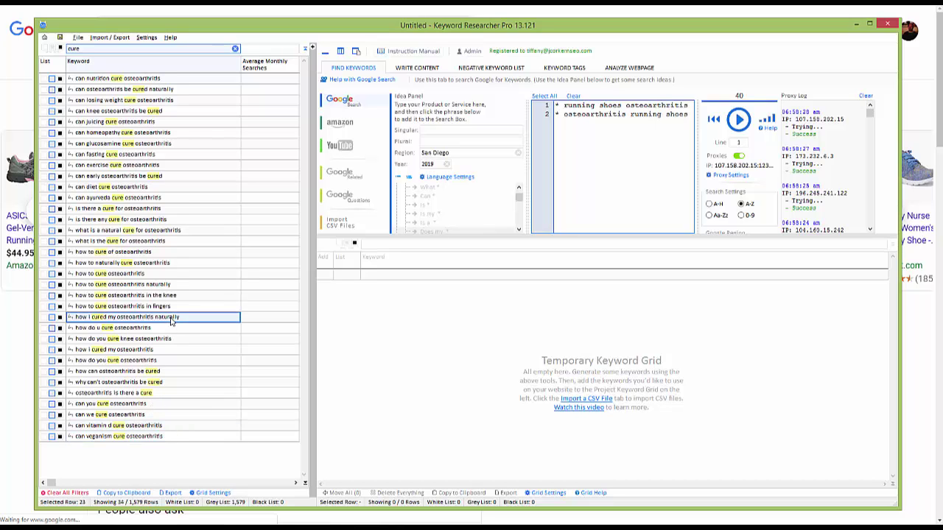
Filter the project keywords by "reverse" and select "can diet reverse osteoarthritis"
left_click_drag(81, 49, 43, 48)
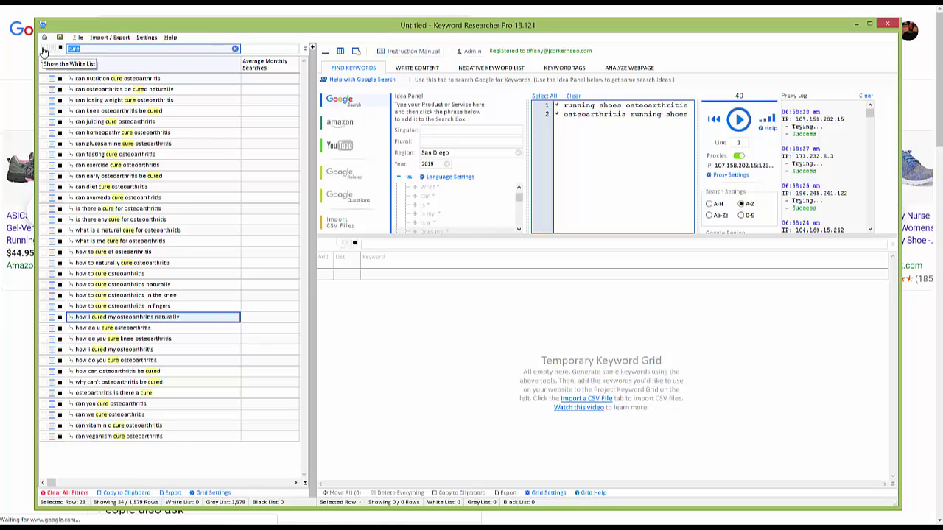
type("f")
type("ever")
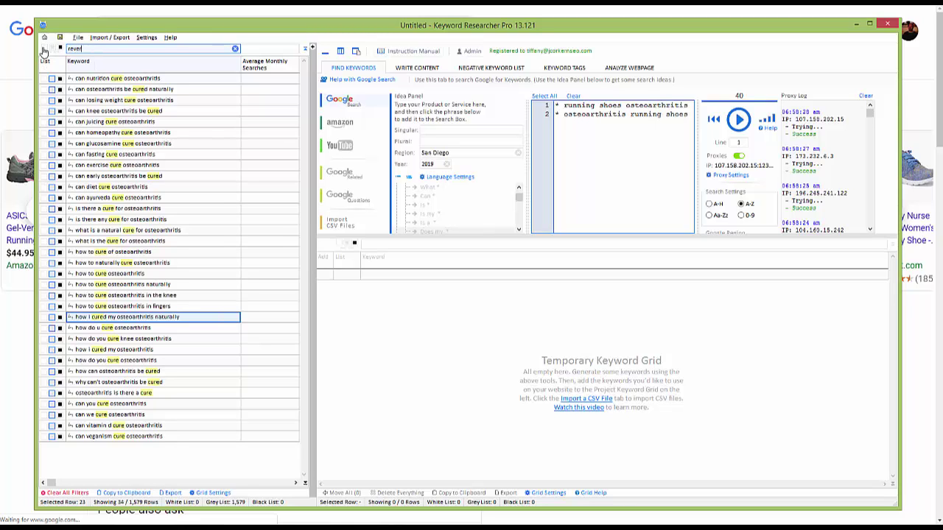
type("se")
key("Return")
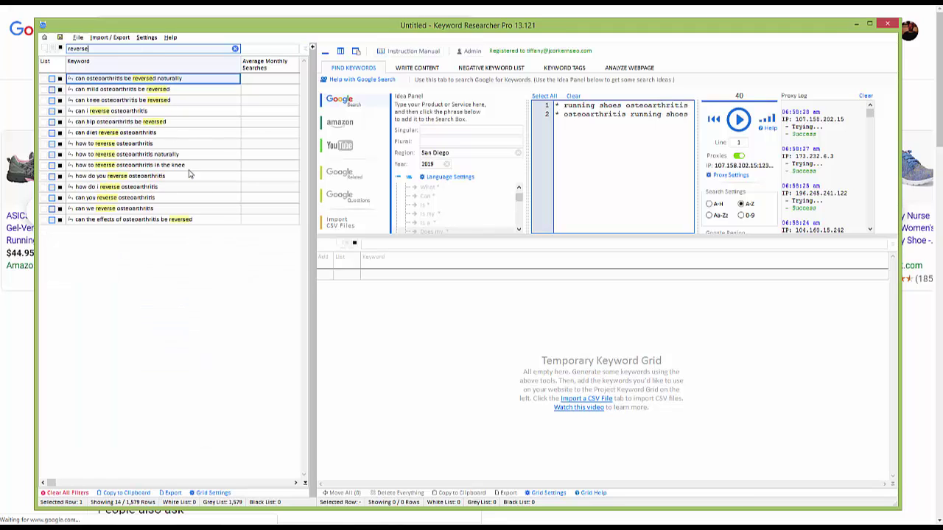
left_click(131, 135)
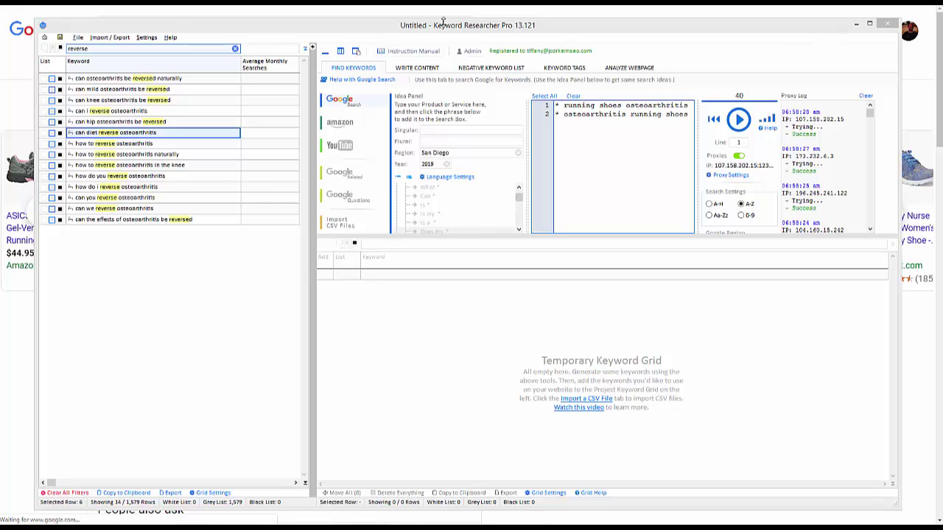
Clear the "reverse" filter and review the full project keyword list down to "can osteoarthritis cause swollen lymph nodes"
left_click(235, 48)
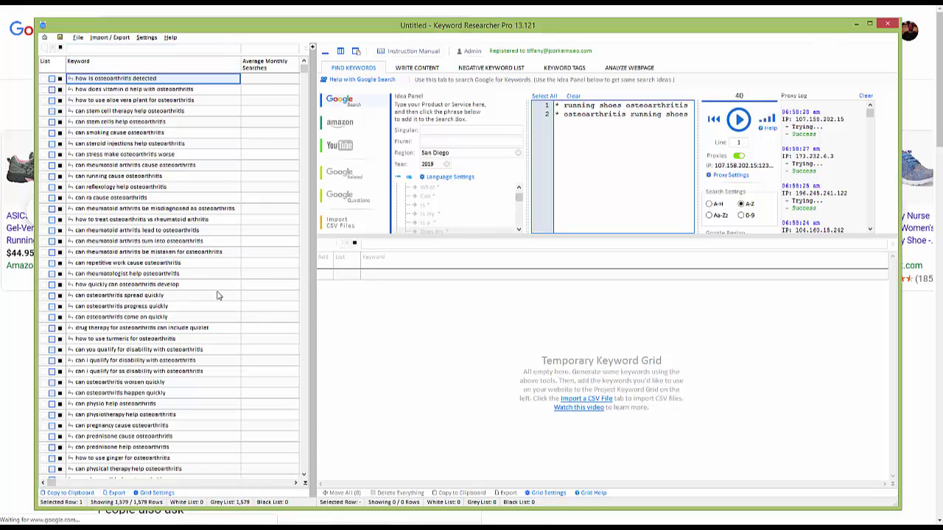
left_click(199, 284)
key("Page_Down")
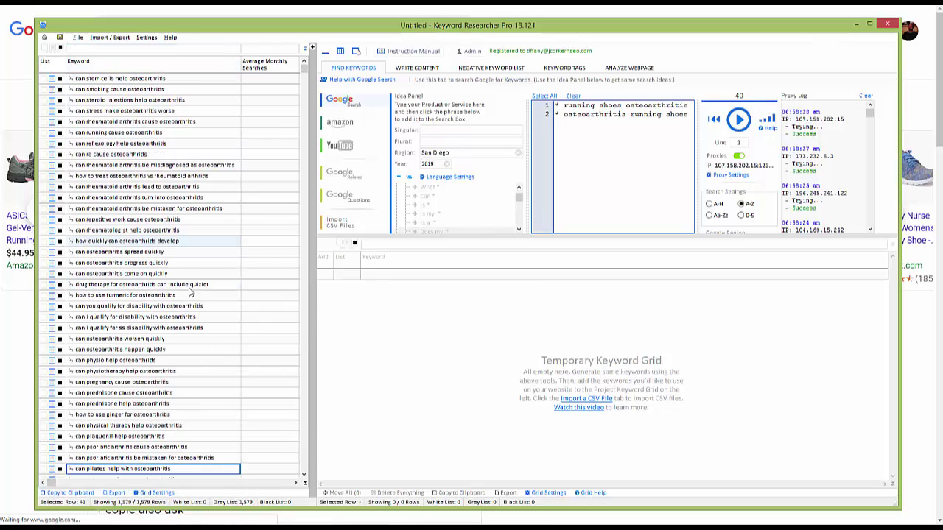
key("Down")
key("Down")
key("Down")
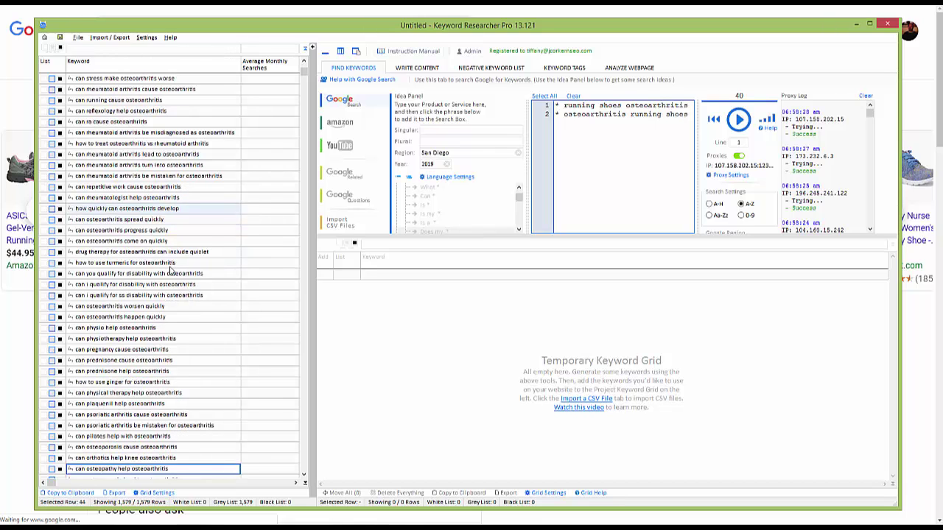
key("Down")
key("Down")
key("Down")
key("Down")
key("Down")
key("Down")
key("Down")
key("Down")
key("Down")
key("Down")
key("Down")
key("Down")
key("Down")
key("Down")
key("Down")
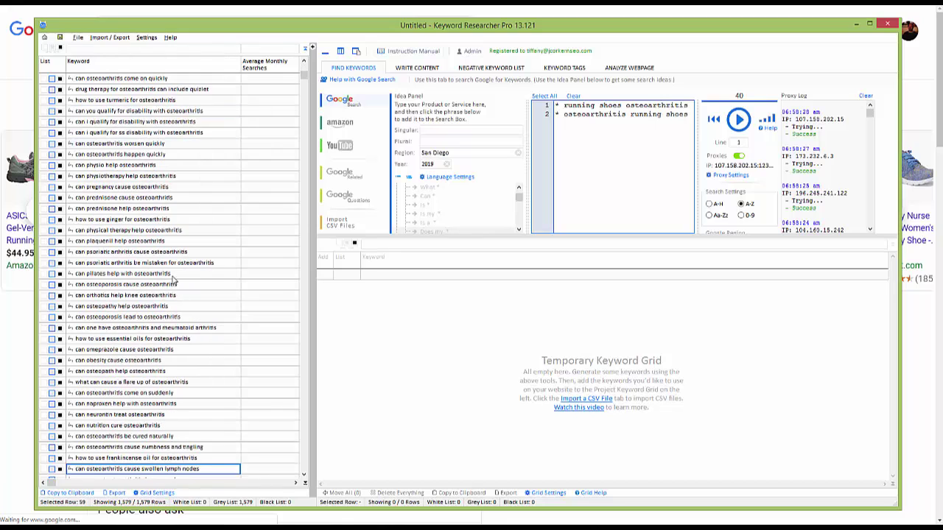
Copy the word "pilates" from the keyword "can pilates help with osteoarthritis" and filter the project keywords by it
left_click(92, 275)
right_click(92, 275)
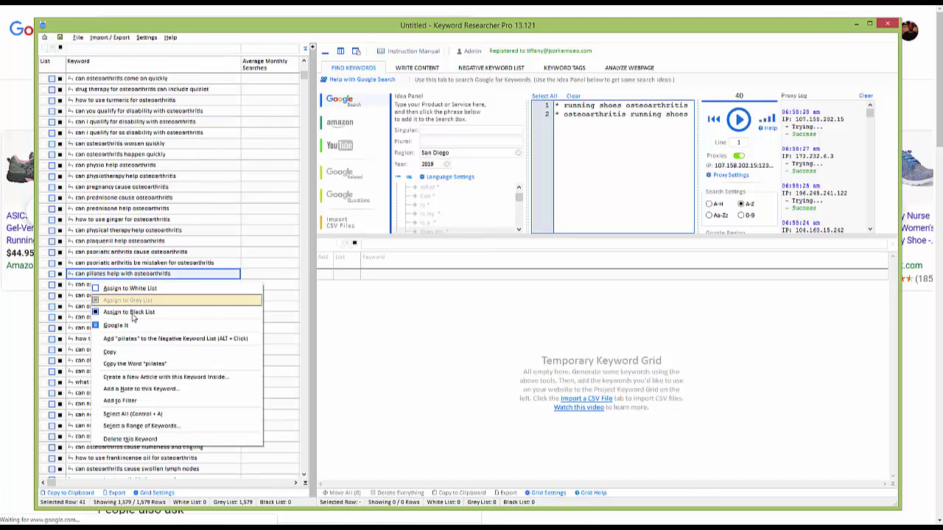
left_click(151, 366)
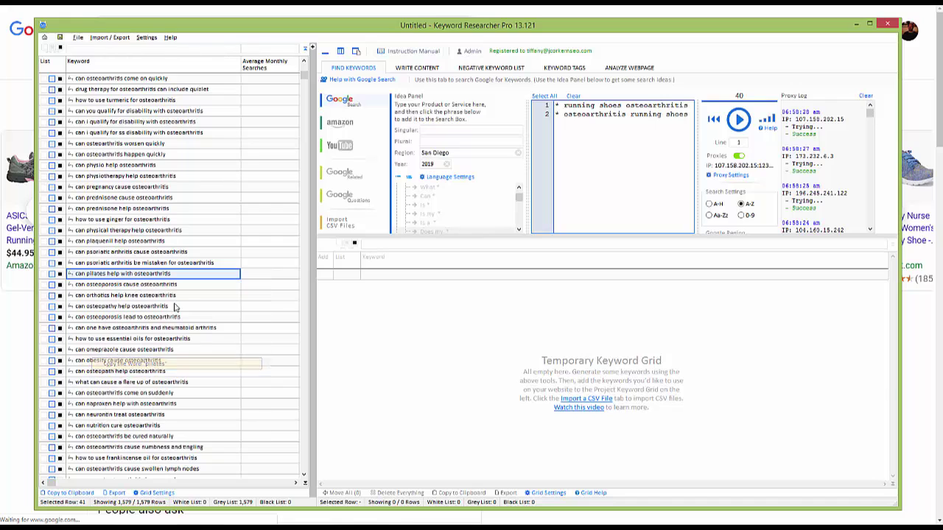
right_click(91, 47)
left_click(121, 86)
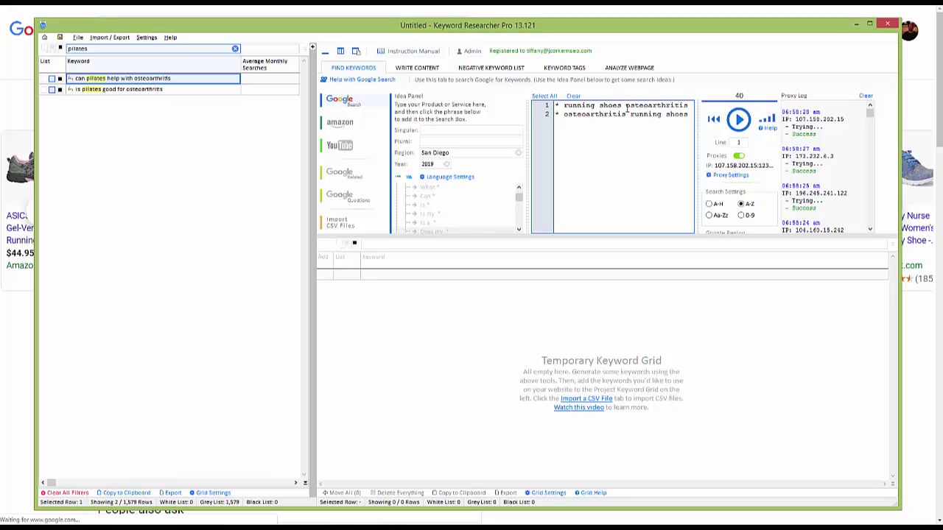
Replace the search phrases with the single phrase "pilates * osteoarthritis" and run the Google keyword search
left_click_drag(626, 106, 564, 107)
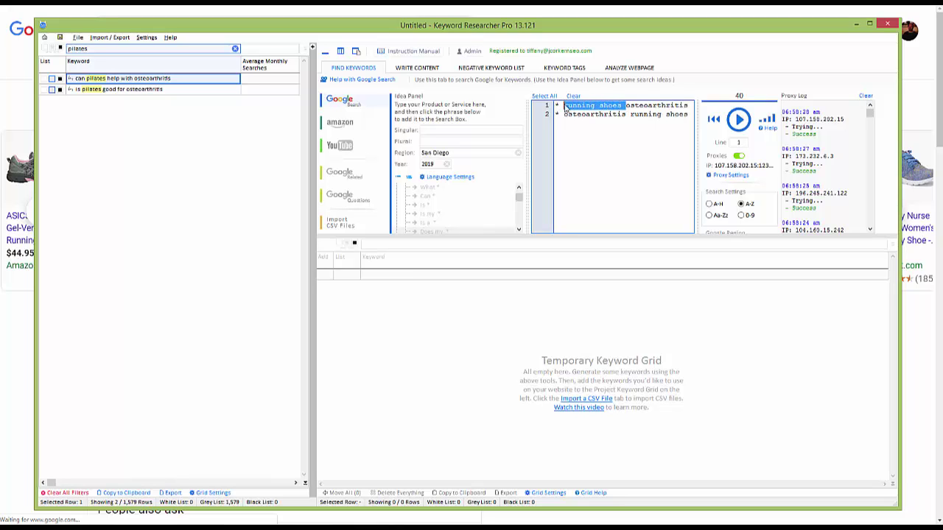
key("Delete")
left_click_drag(690, 114, 545, 113)
key("Delete")
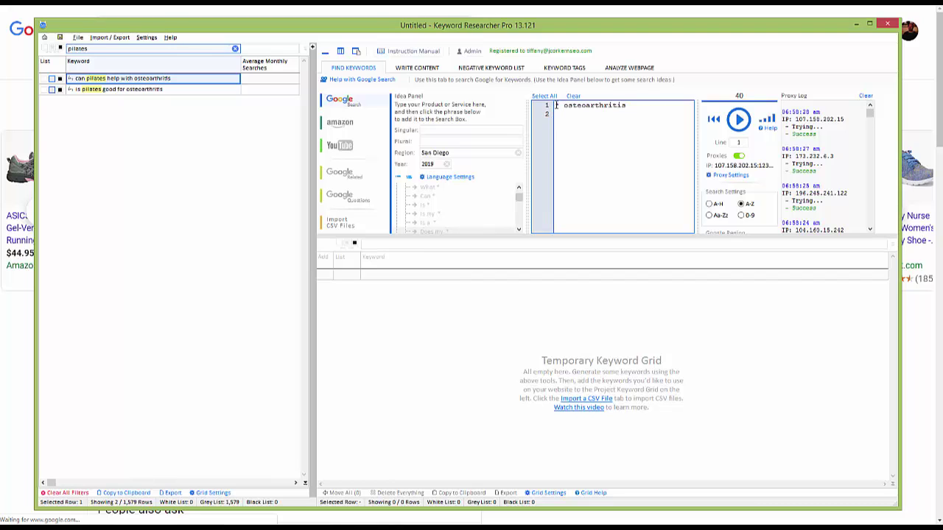
type("pilates *")
left_click(738, 120)
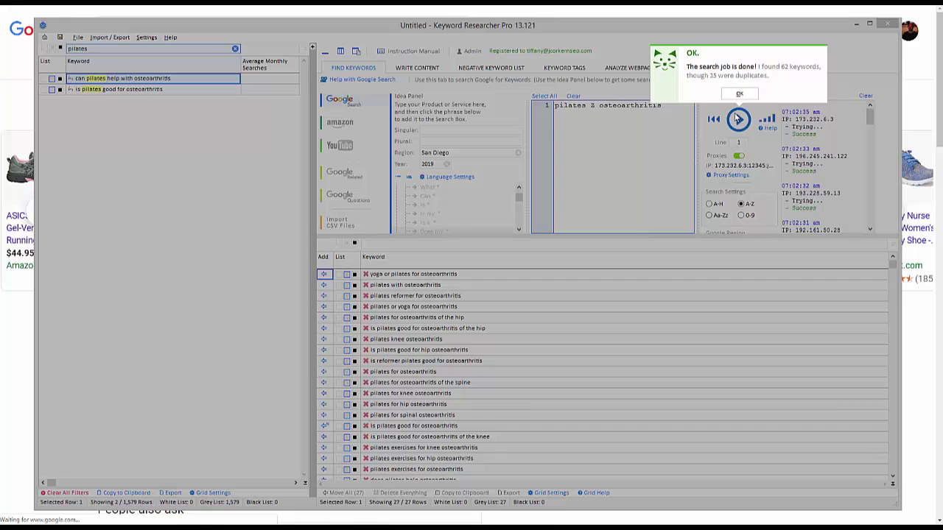
left_click(740, 97)
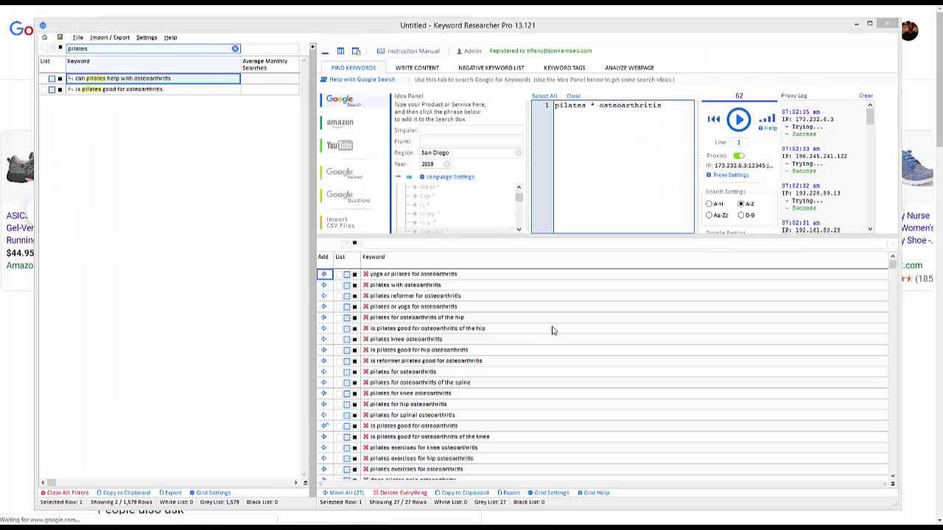
Copy the temporary keyword "yoga or pilates for osteoarthritis"
left_click(407, 278)
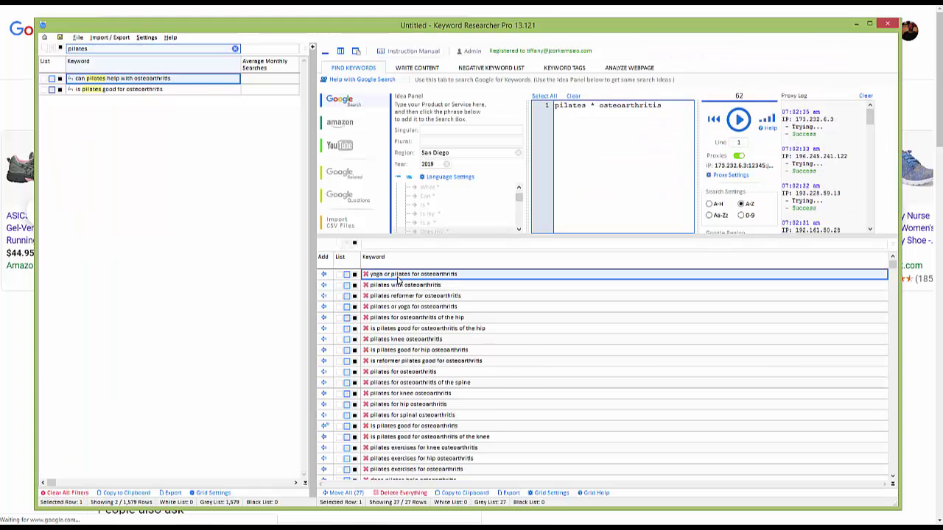
right_click(405, 277)
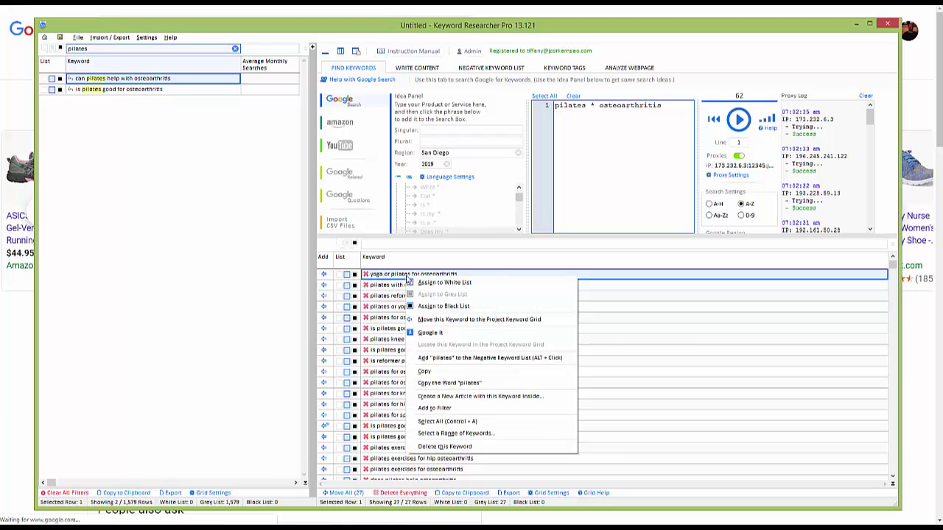
left_click(435, 371)
left_click(624, 254)
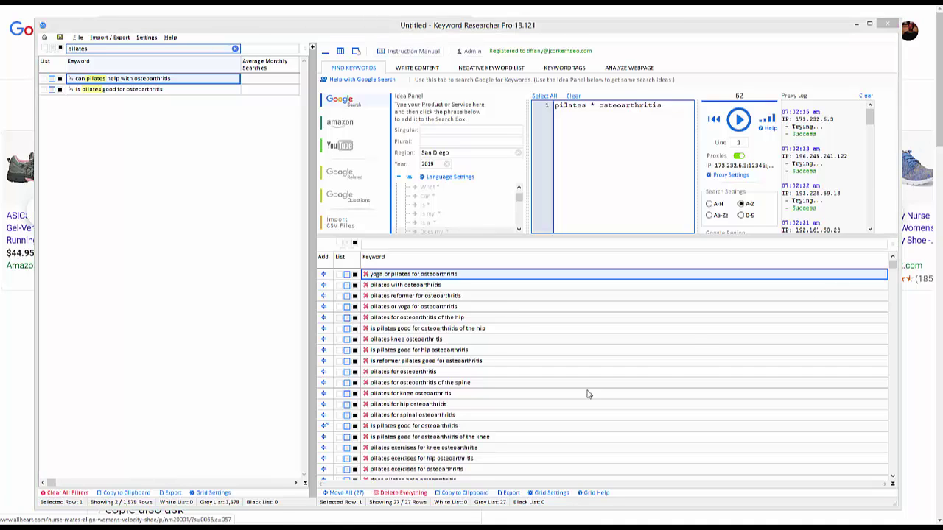
left_click(380, 279)
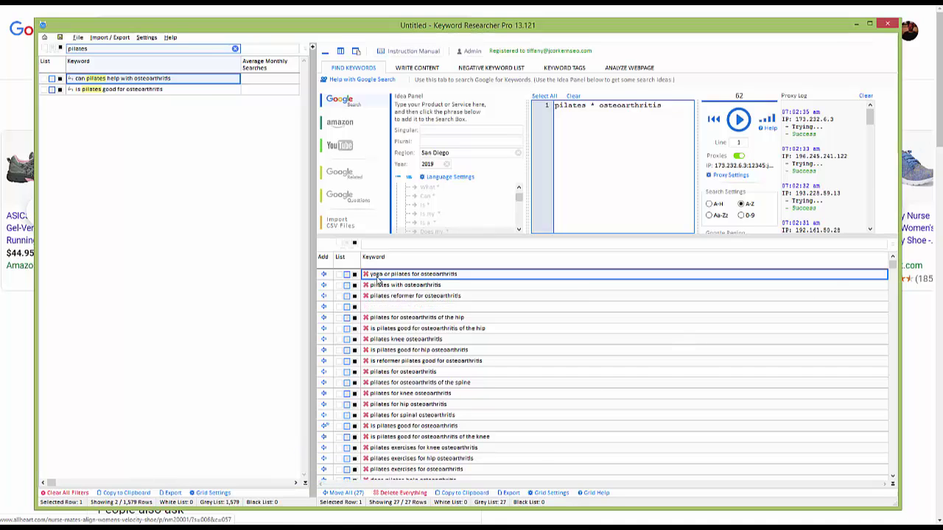
right_click(377, 277)
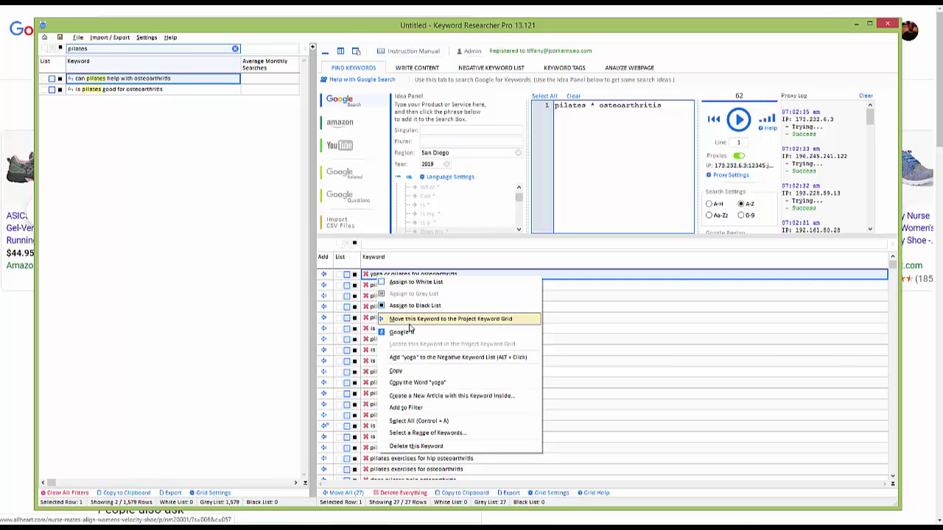
left_click(403, 371)
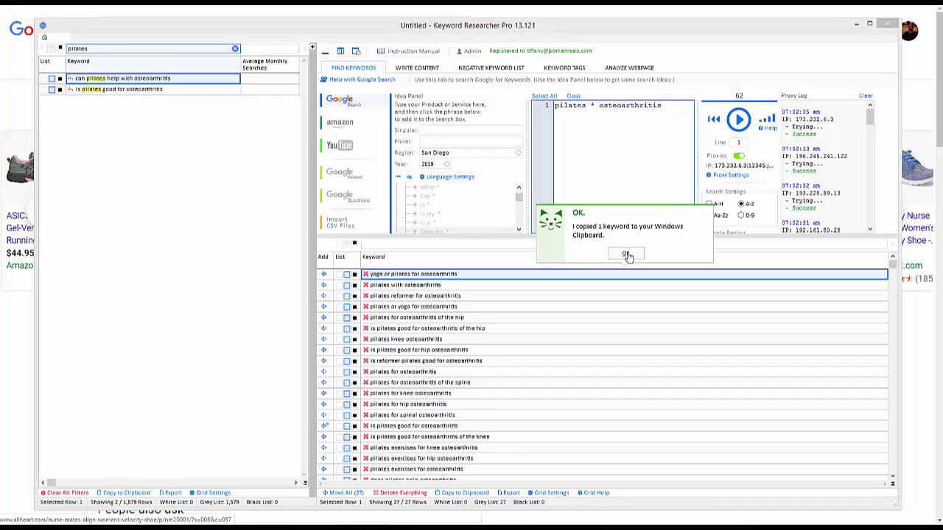
left_click(627, 254)
Copy the word "yoga" from the keyword "yoga or pilates for osteoarthritis" and filter the project keywords by it
right_click(378, 276)
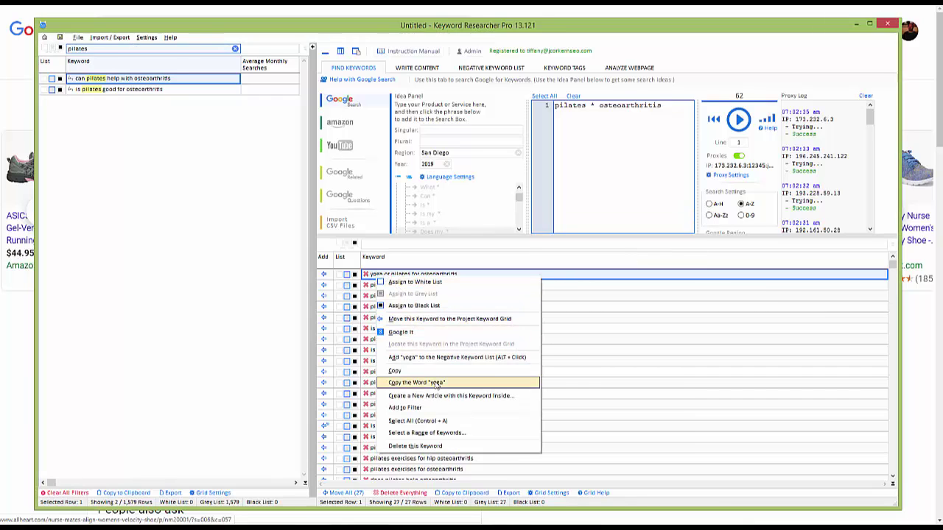
left_click(431, 383)
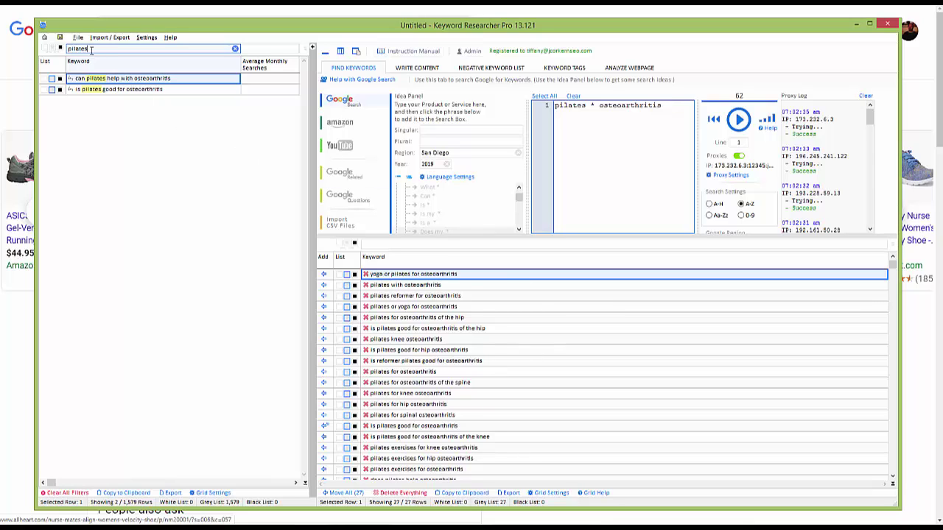
left_click_drag(91, 49, 11, 52)
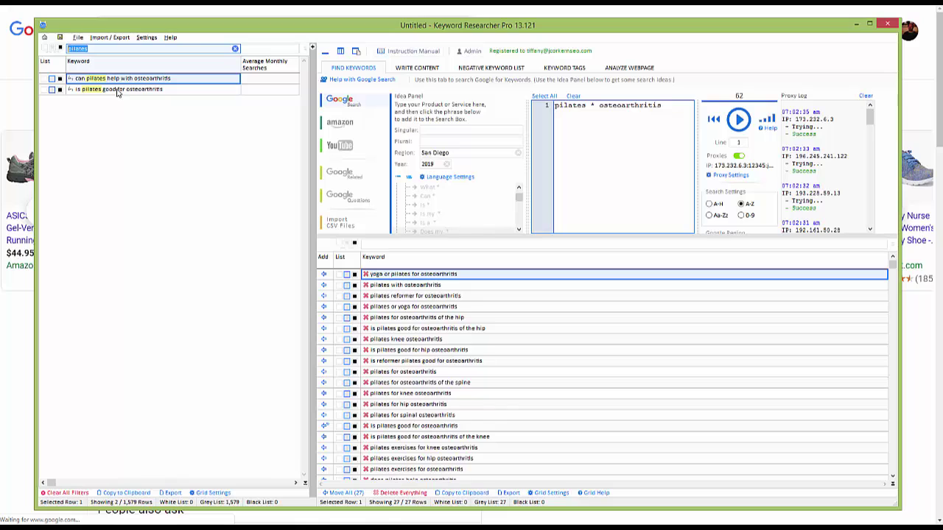
type("yoga")
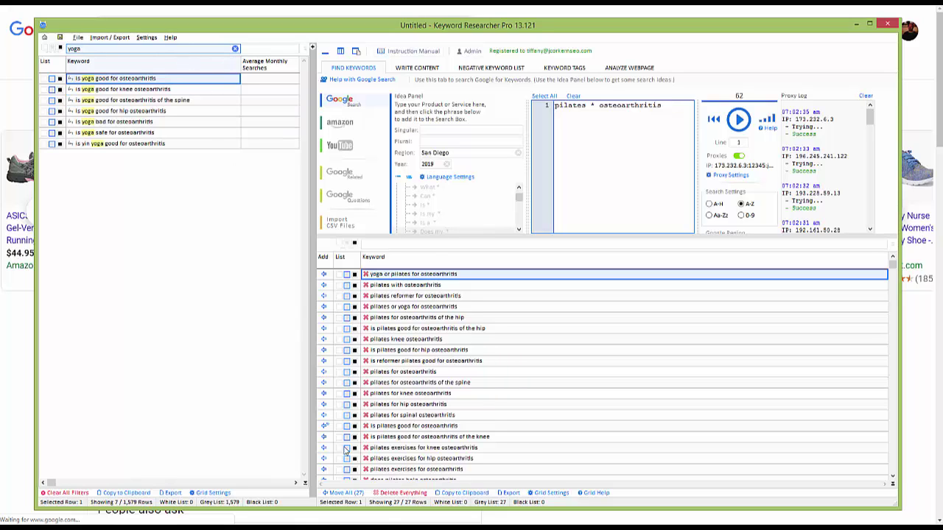
Move all temporary pilates keywords into the project and run the Google keyword search for "yoga * osteoarthritis"
left_click(345, 493)
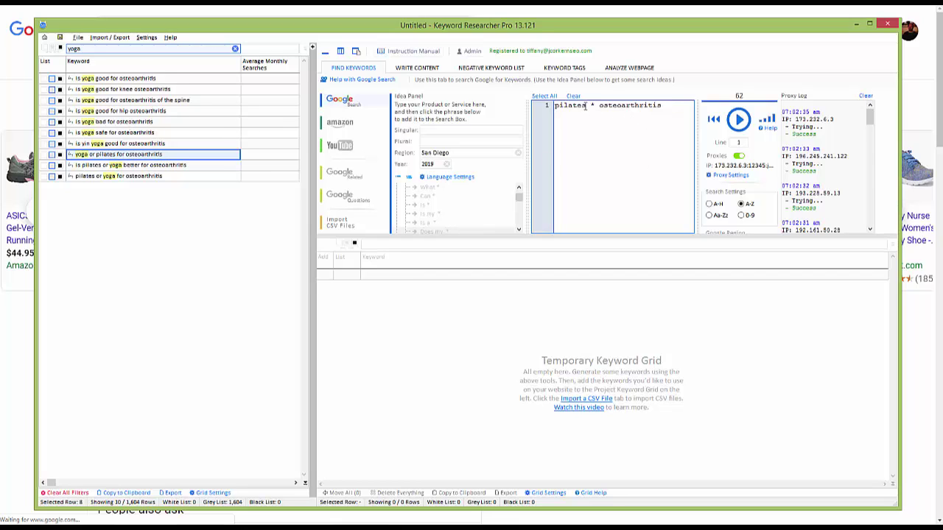
left_click_drag(585, 105, 508, 102)
type("yoga")
left_click(739, 122)
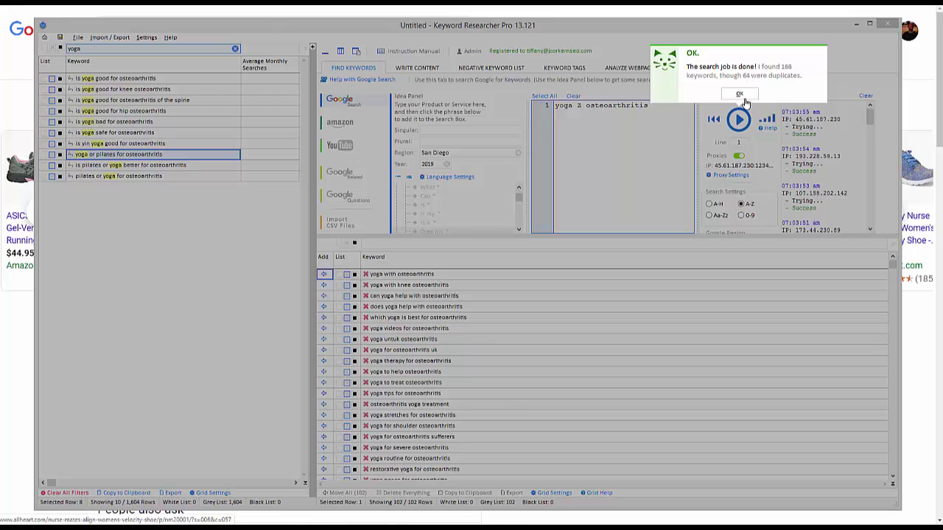
left_click(739, 94)
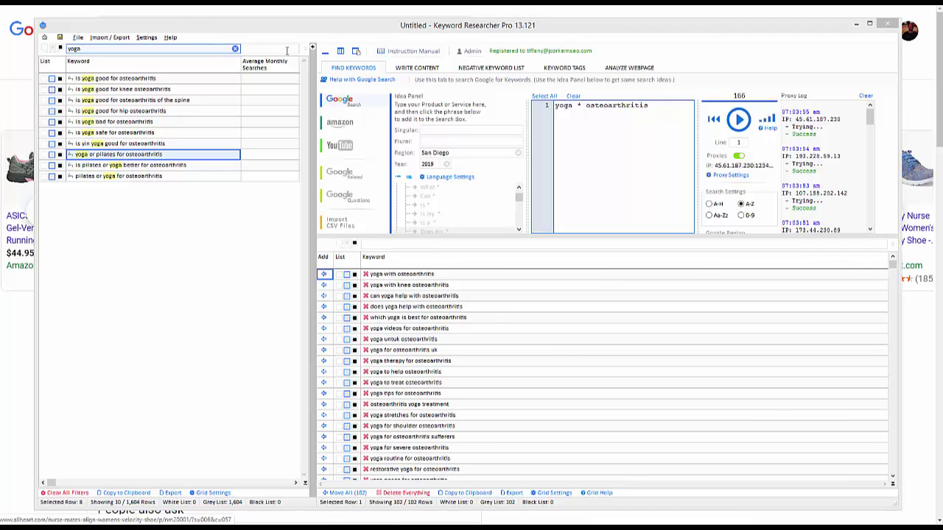
Clear the "yoga" filter and move all temporary yoga keywords into the project keyword list
left_click(235, 49)
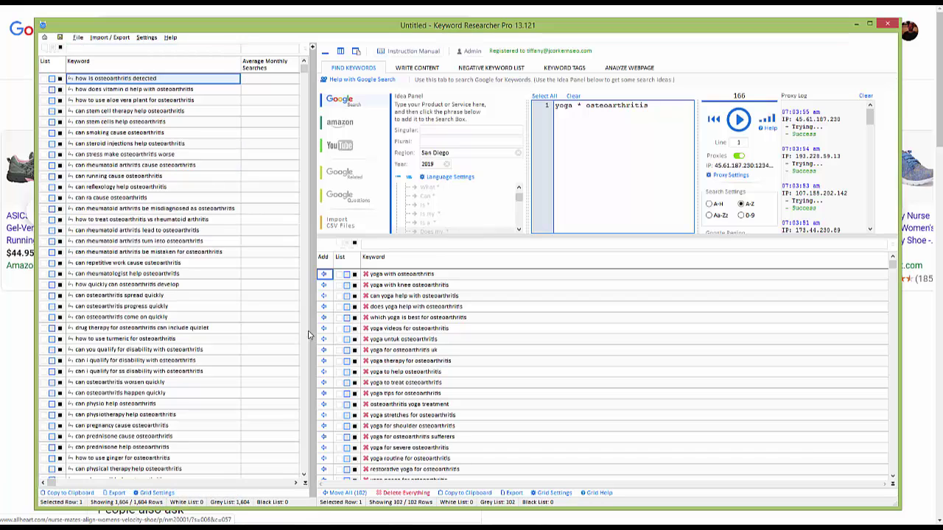
left_click(333, 493)
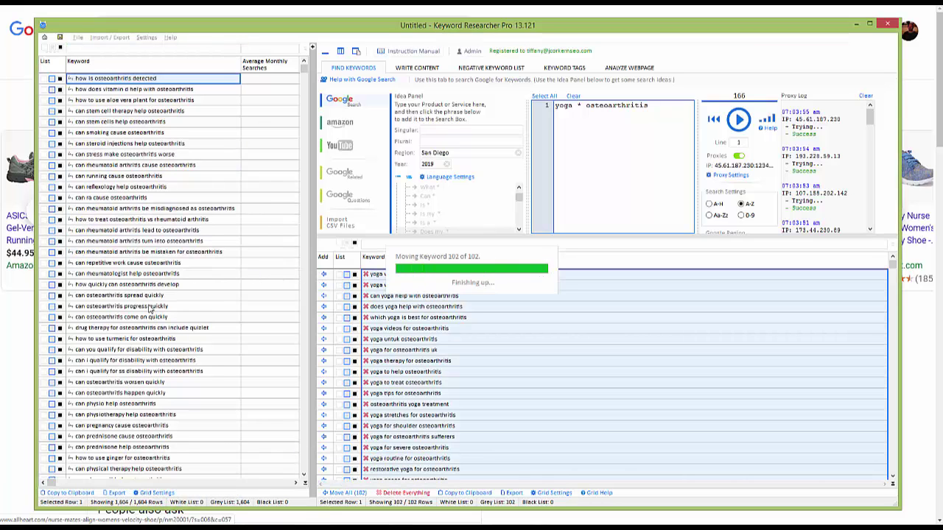
Review the added yoga keywords down to the end of the project list at "yoga poses to avoid with osteoarthritis"
key("Down")
key("Down")
key("Down")
key("Down")
key("Down")
key("Down")
key("Down")
key("Down")
key("Down")
key("Down")
key("Down")
key("Down")
key("Down")
key("Down")
key("Down")
key("Down")
key("Down")
key("Down")
key("Down")
key("Down")
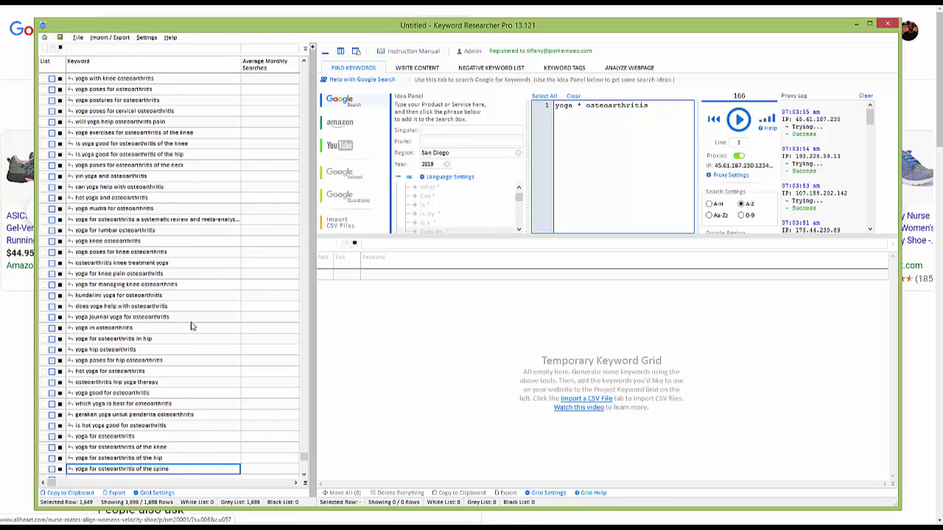
key("Down")
key("Down")
key("Down")
key("Down")
key("Down")
key("Down")
key("Down")
key("Down")
key("Down")
key("Down")
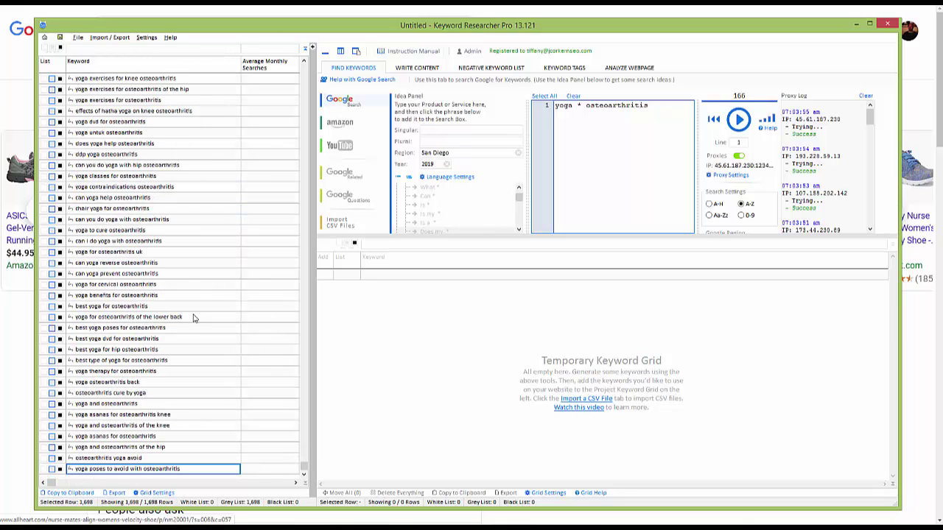
Review the project list back up through the yoga, pilates and running keywords to "will running make osteoarthritis worse"
key("Up")
key("Up")
key("Up")
key("Up")
key("Up")
key("Up")
key("Up")
key("Up")
key("Up")
key("Up")
key("Up")
key("Up")
key("Up")
key("Up")
key("Up")
key("Up")
key("Up")
key("Up")
key("Up")
key("Up")
key("Up")
key("Up")
key("Up")
key("Up")
key("Up")
key("Up")
key("Up")
key("Up")
key("Up")
key("Up")
key("Up")
key("Up")
key("Up")
key("Up")
key("Up")
key("Up")
key("Up")
key("Up")
key("Up")
key("Up")
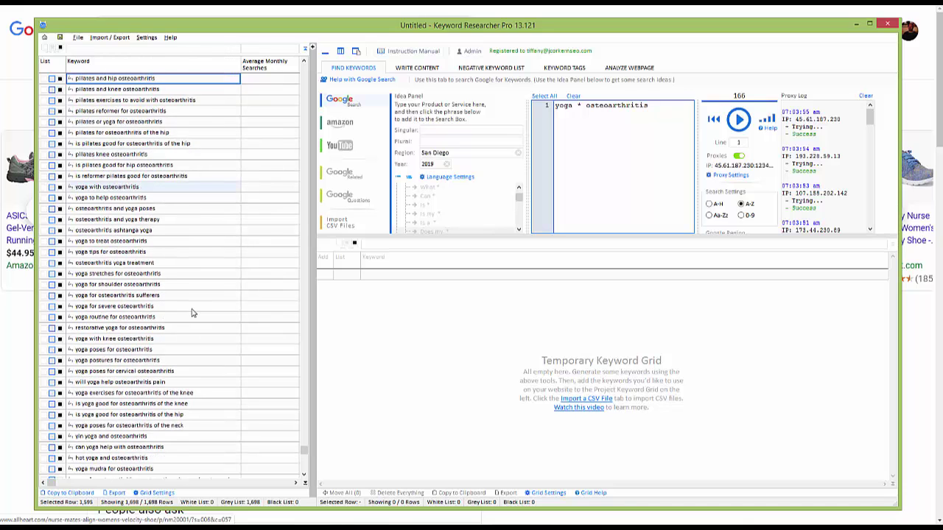
key("Up")
key("Up")
key("Up")
key("Up")
key("Up")
key("Up")
key("Up")
key("Up")
key("Up")
key("Up")
key("Up")
key("Up")
key("Up")
key("Up")
key("Up")
key("Up")
key("Up")
key("Up")
key("Up")
key("Up")
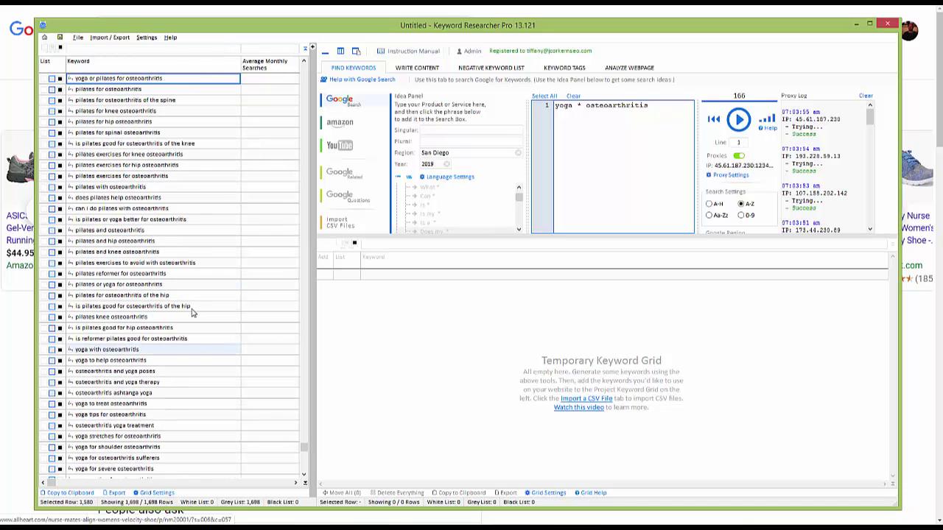
key("Up")
key("Up")
key("Up")
key("Up")
key("Up")
key("Up")
key("Up")
key("Up")
key("Up")
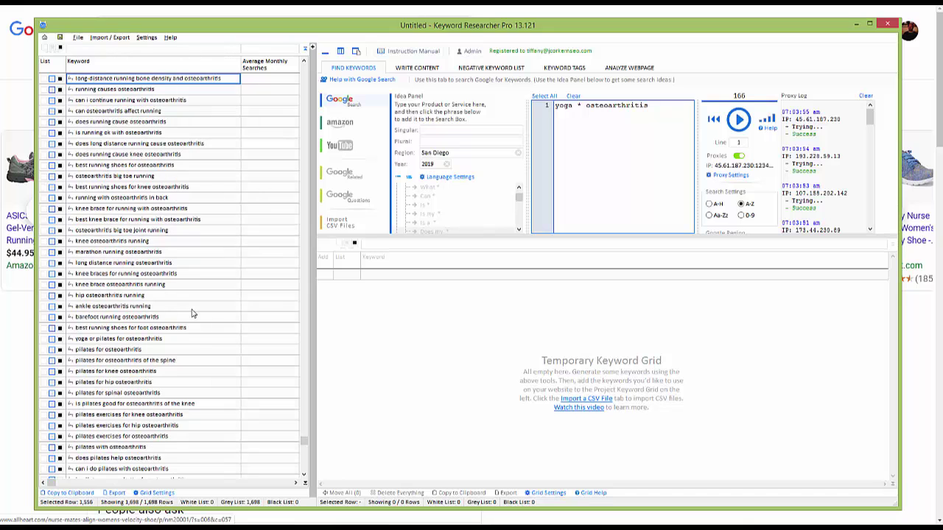
key("Up")
key("Up")
key("Up")
key("Up")
key("Up")
key("Up")
key("Up")
key("Up")
key("Up")
key("Up")
key("Up")
key("Up")
key("Up")
key("Up")
key("Up")
key("Up")
key("Up")
key("Up")
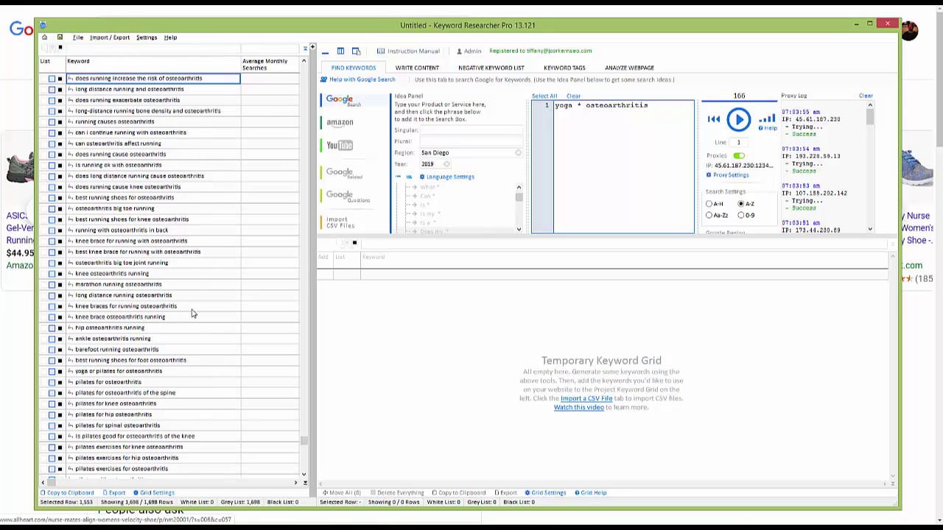
key("Up")
key("Up")
key("Up")
key("Up")
key("Up")
key("Up")
key("Up")
key("Up")
key("Up")
key("Up")
key("Up")
key("Up")
key("Up")
key("Up")
key("Up")
key("Up")
key("Up")
key("Up")
key("Up")
key("Up")
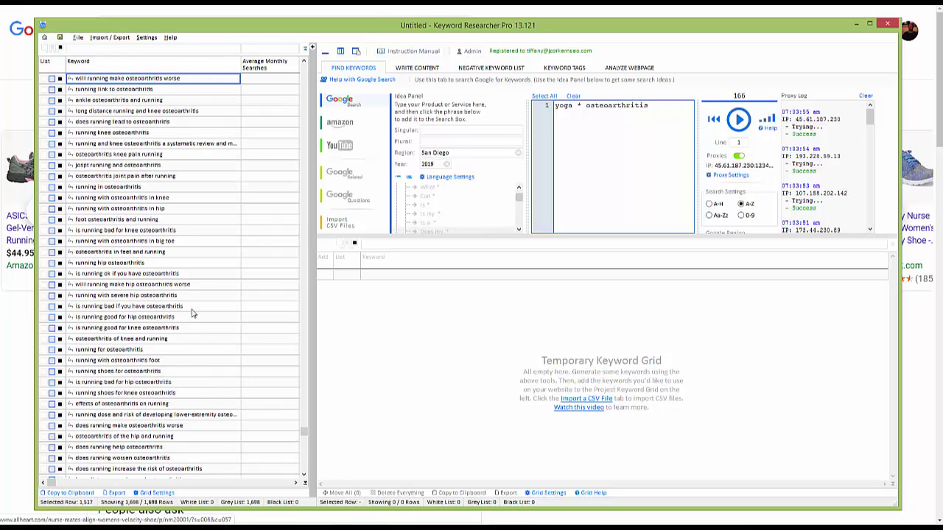
Review the running keywords in the project list from "will running make osteoarthritis worse" up to "osteoarthritis knee running"
key("Up")
key("Up")
key("Up")
key("Up")
key("Up")
key("Up")
key("Up")
key("Up")
key("Up")
key("Up")
key("Up")
key("Up")
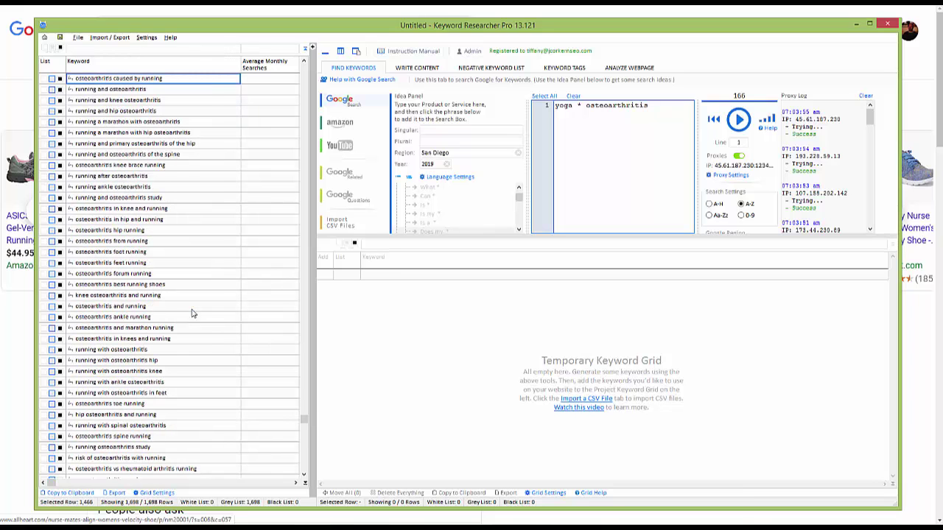
key("Up")
key("Up")
key("Up")
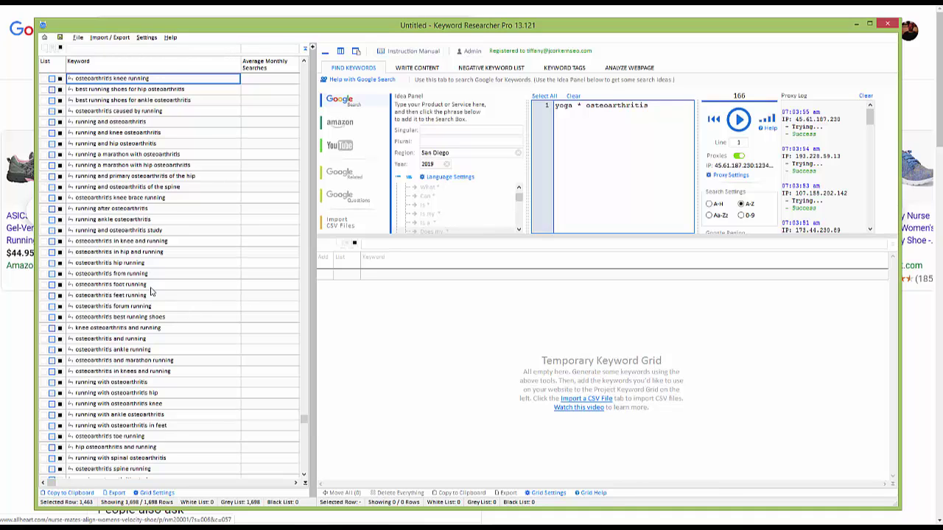
Copy the word "ankle" from the keyword "running ankle osteoarthritis" and filter the project list by it
left_click(105, 220)
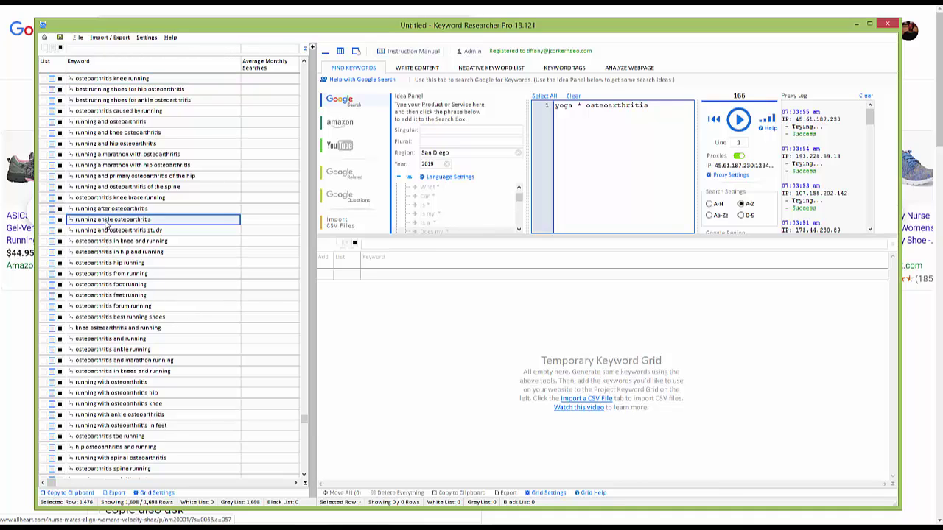
right_click(107, 225)
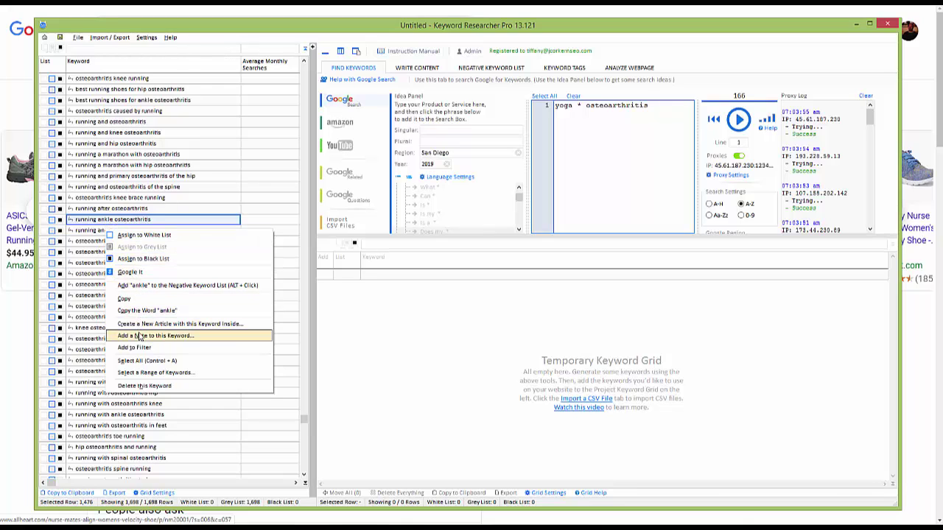
left_click(143, 310)
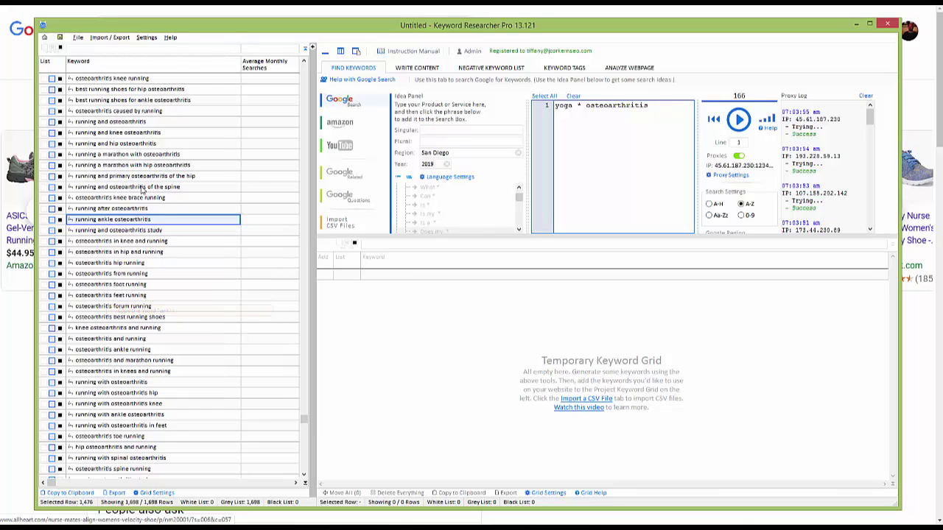
right_click(90, 47)
left_click(117, 90)
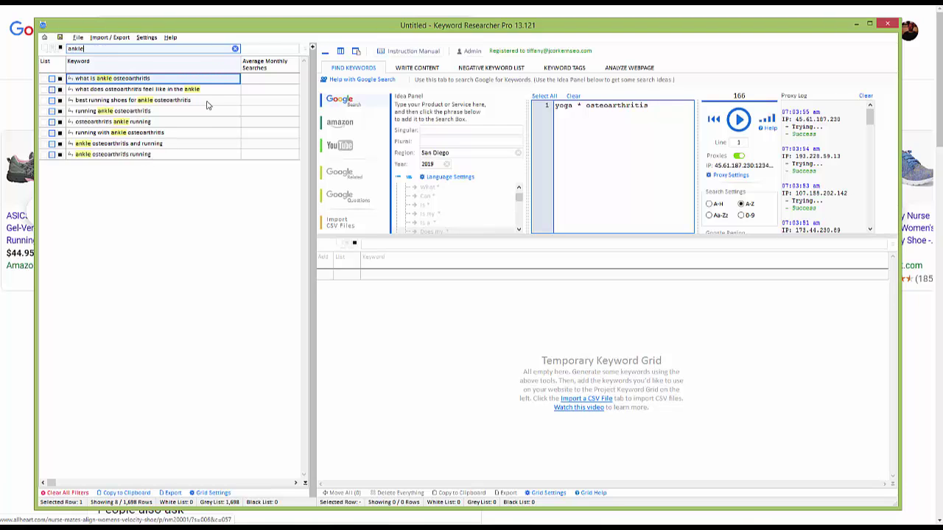
Clear the "ankle" filter and filter the project keyword list by "pain"
left_click(236, 51)
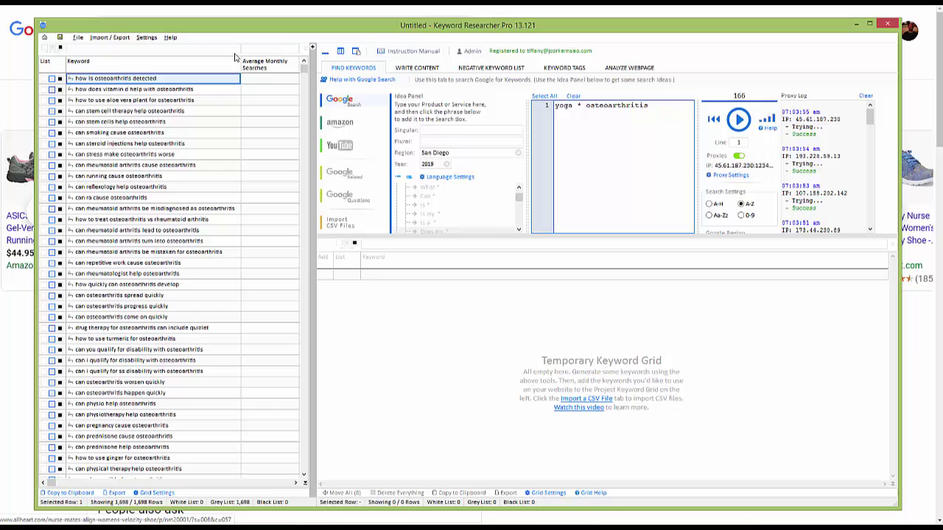
left_click(87, 50)
type("pain")
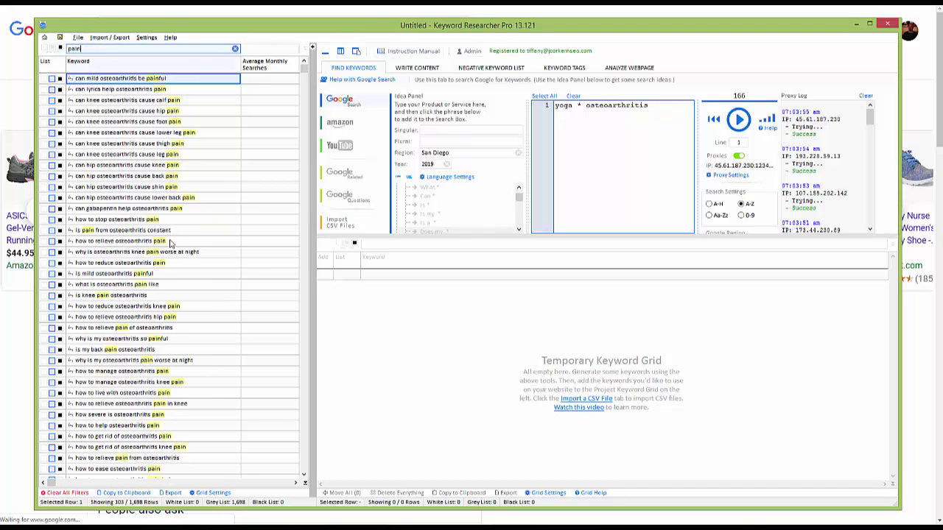
Review the pain keywords from "how to reduce osteoarthritis pain" down to "how to control osteoarthritis pain"
left_click(134, 266)
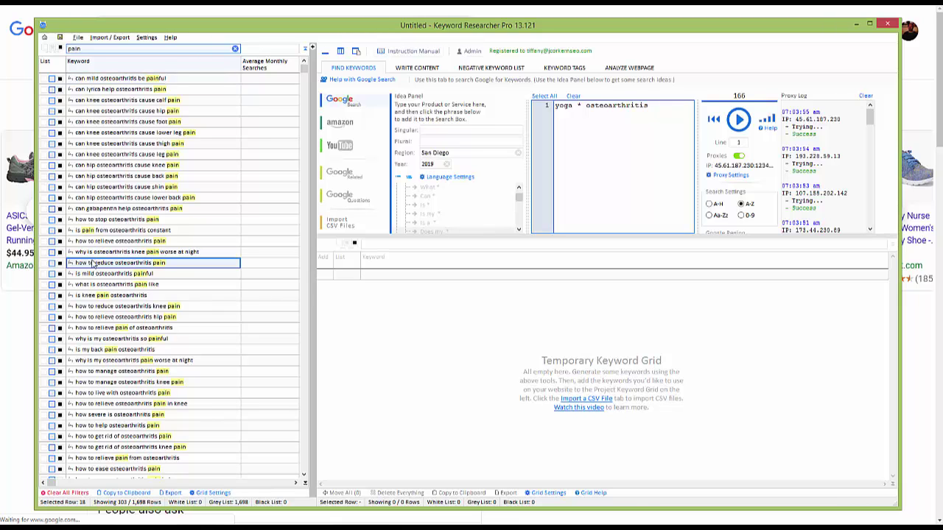
key("Down")
key("Down")
key("Down")
key("Down")
key("Down")
key("Down")
key("Down")
key("Down")
key("Down")
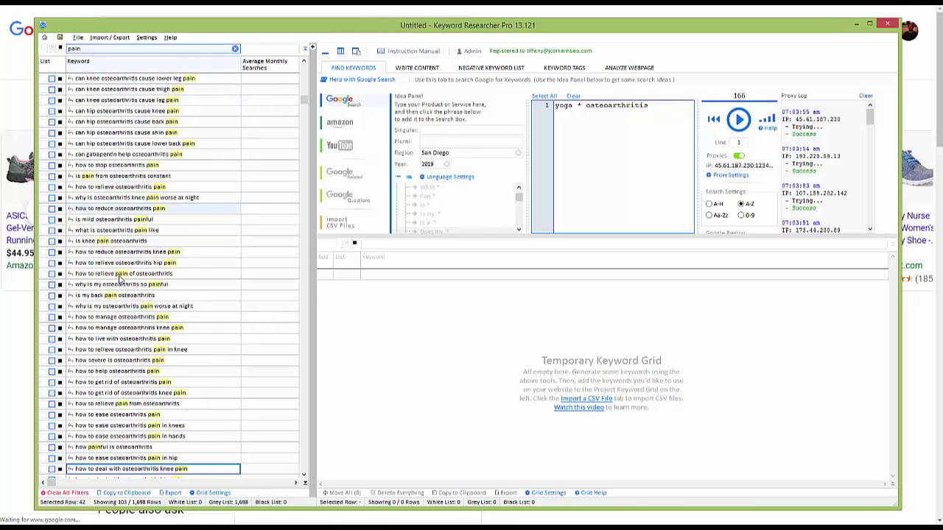
key("Down")
key("Down")
key("Down")
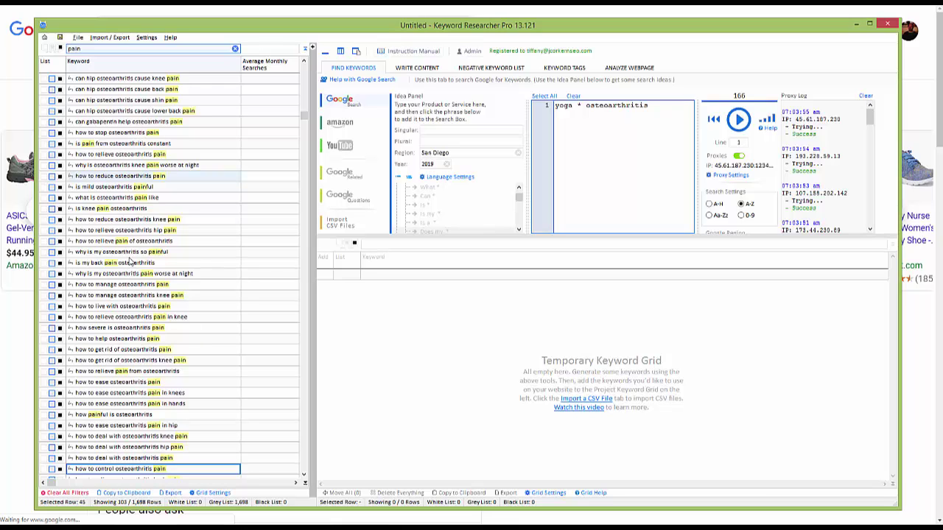
Copy the project keyword "how to relieve osteoarthritis hip pain"
left_click(105, 235)
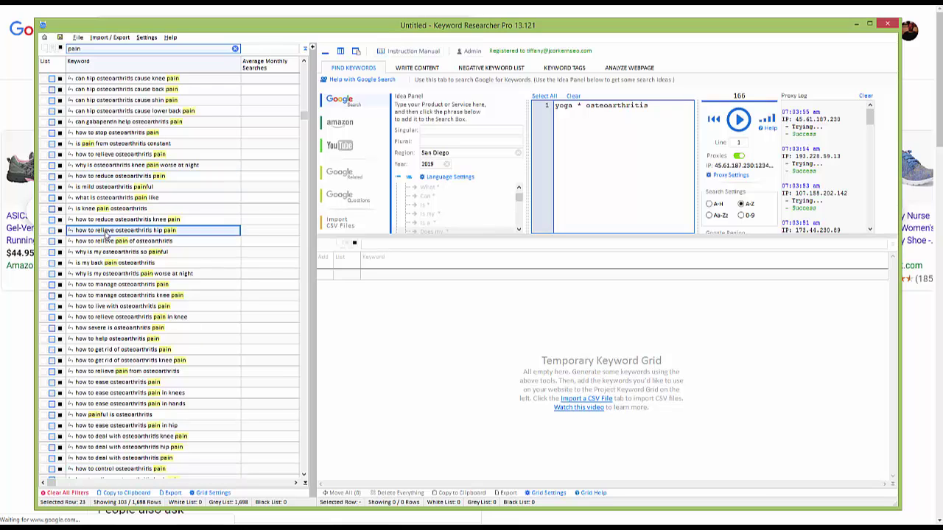
right_click(107, 234)
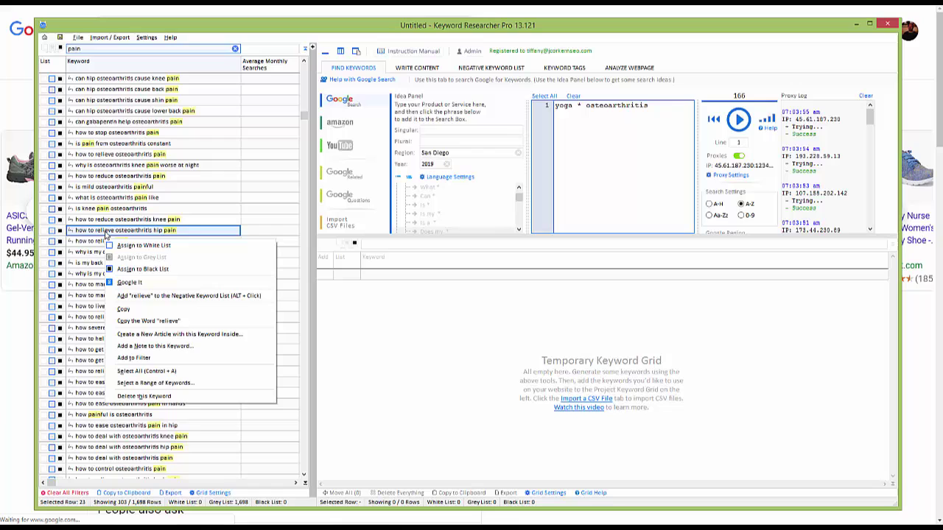
left_click(134, 312)
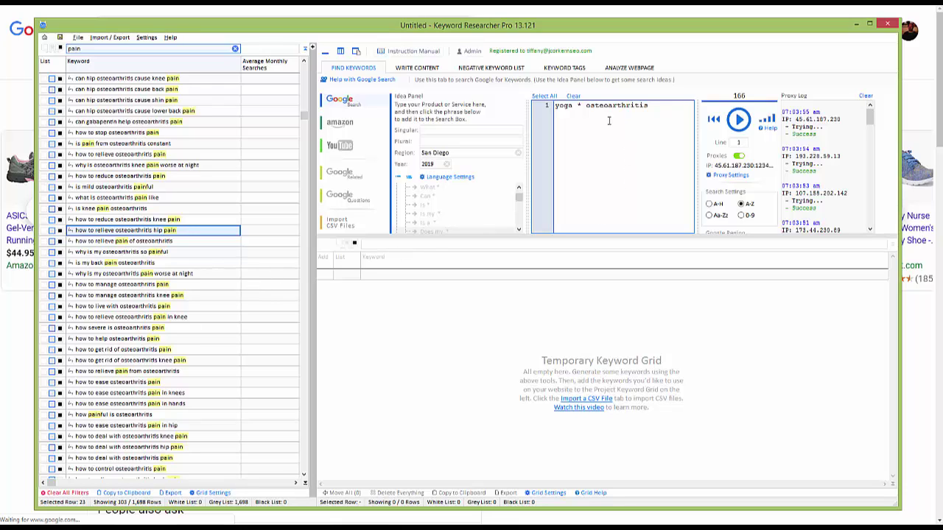
double_click(74, 48)
Review the remaining pain keywords down to "yoga for knee pain osteoarthritis" at the end of the filtered list
left_click(220, 320)
key("Down")
key("Down")
key("Down")
key("Down")
key("Down")
key("Down")
key("Down")
key("Down")
key("Down")
key("Down")
key("Down")
key("Down")
key("Down")
key("Down")
key("Down")
key("Down")
key("Down")
key("Down")
key("Down")
key("Down")
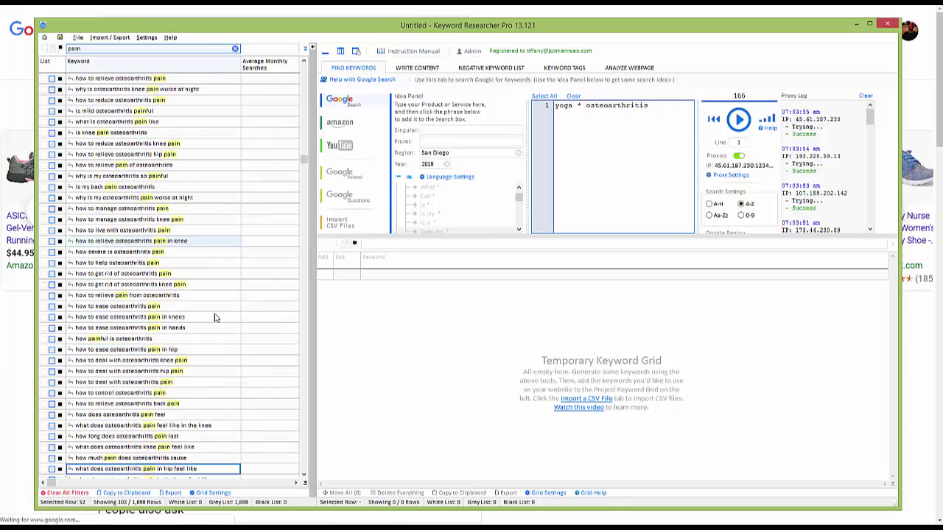
key("Down")
key("Down")
key("Down")
key("Down")
key("Down")
key("Down")
key("Down")
key("Down")
key("Down")
key("Down")
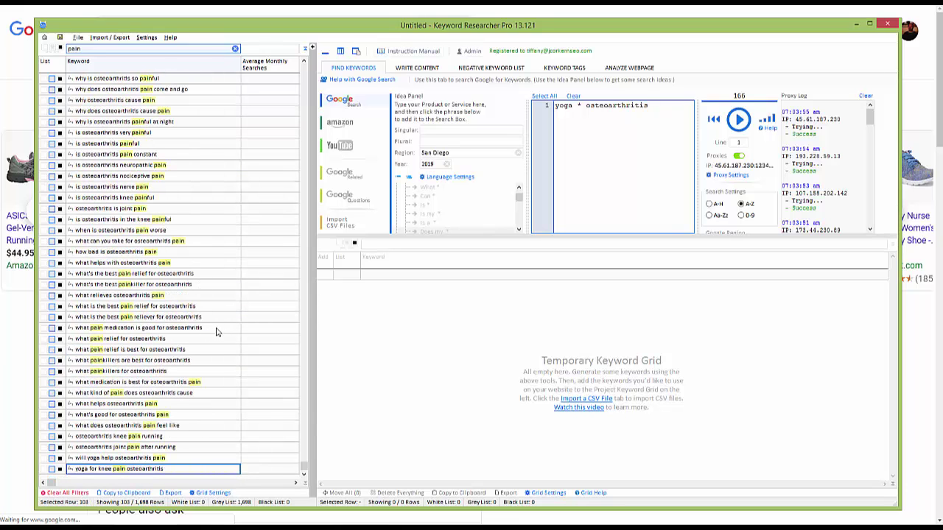
Examine the pain relief and painkiller keywords near the list's end, working from "what painkillers are best for osteoarthritis" to "osteoarthritis is joint pain"
left_click(112, 362)
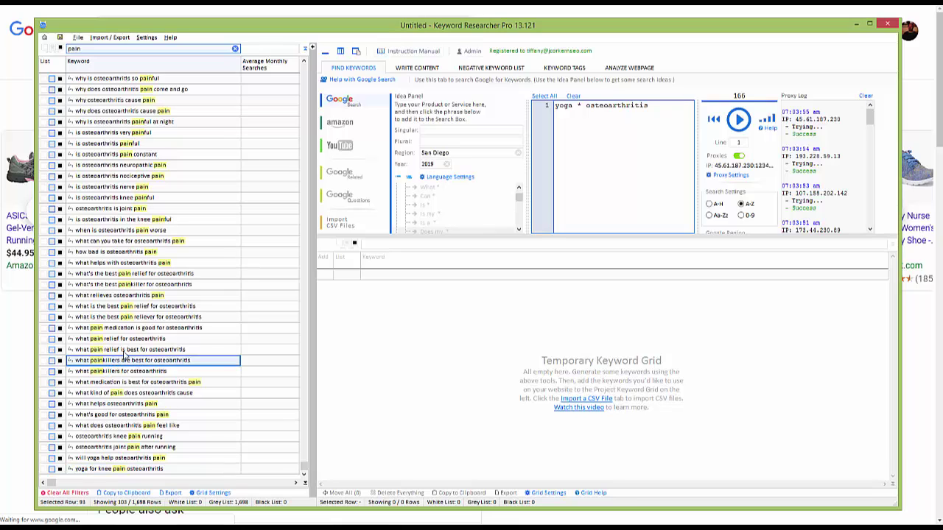
left_click(123, 341)
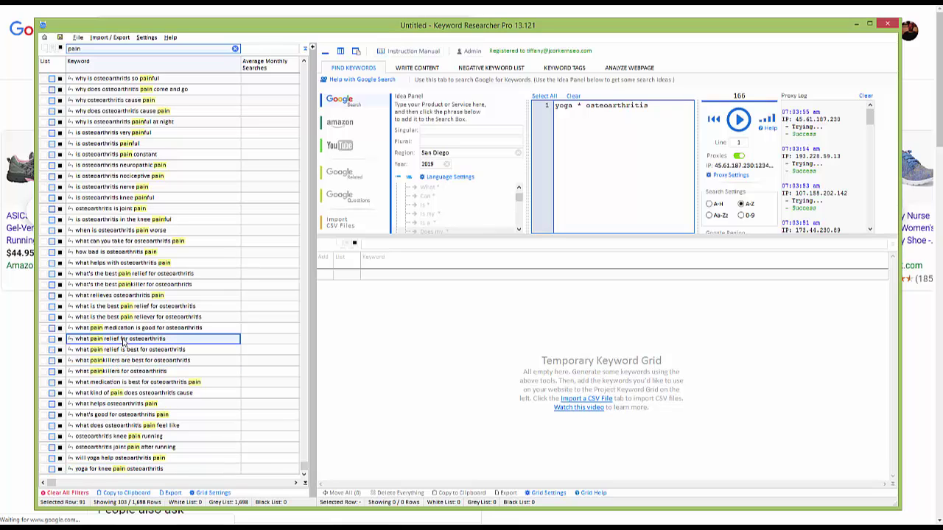
left_click(118, 297)
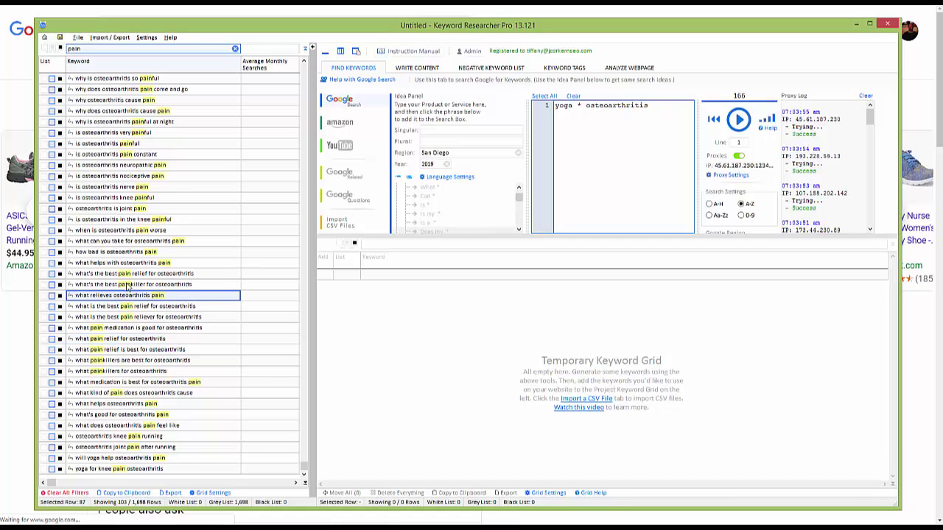
left_click(127, 285)
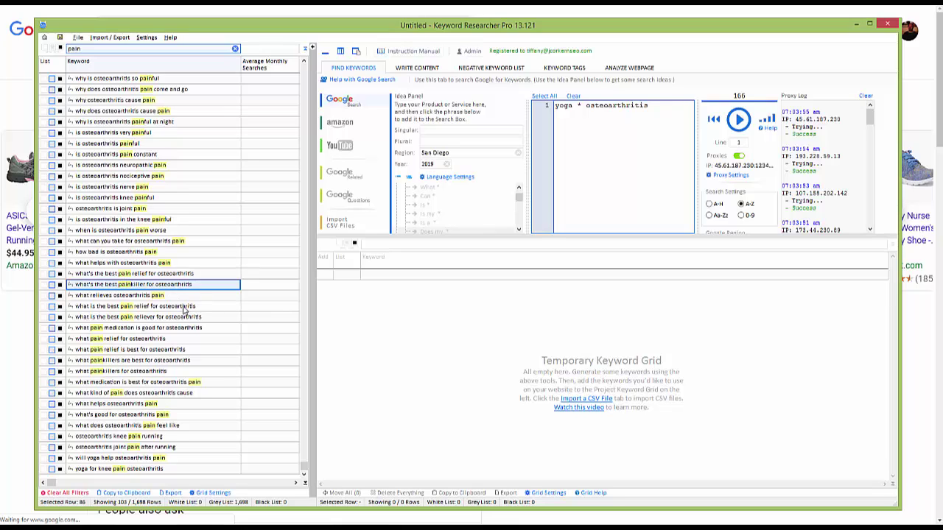
key("ctrl+End")
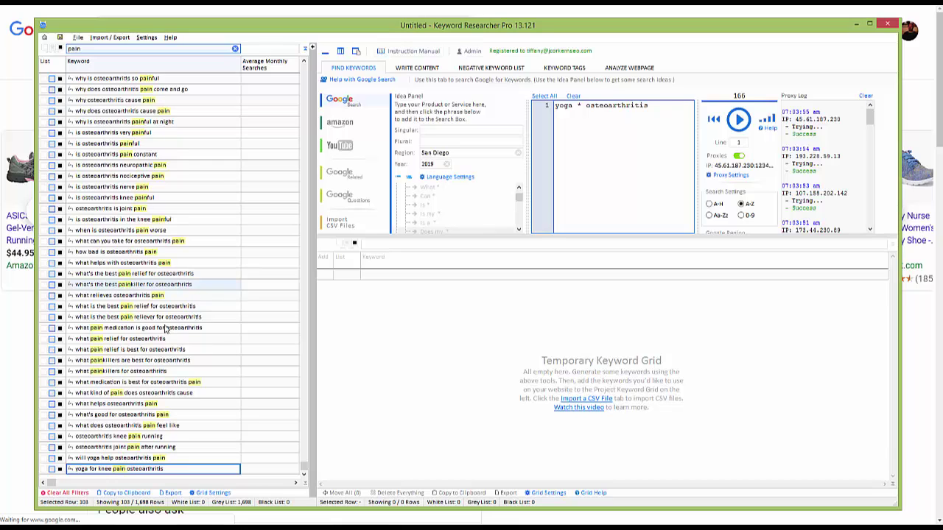
left_click(115, 340)
left_click(125, 331)
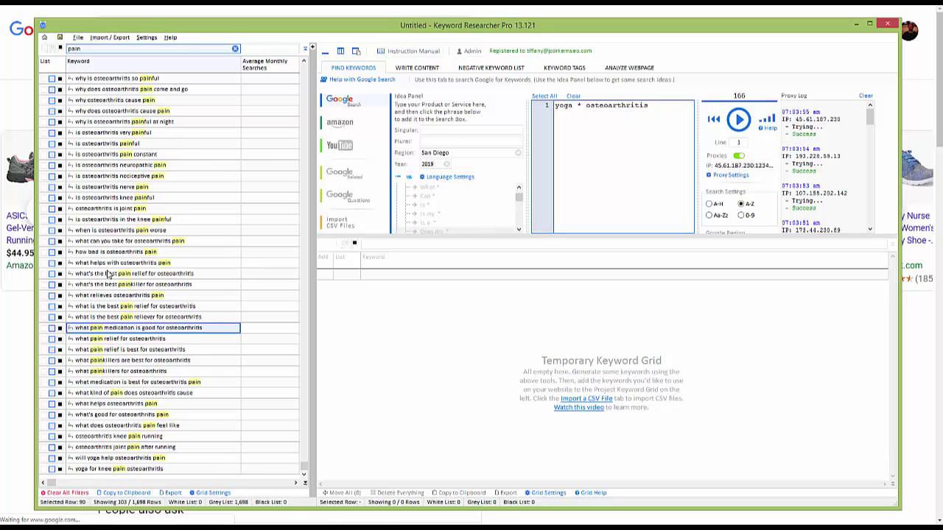
left_click(103, 264)
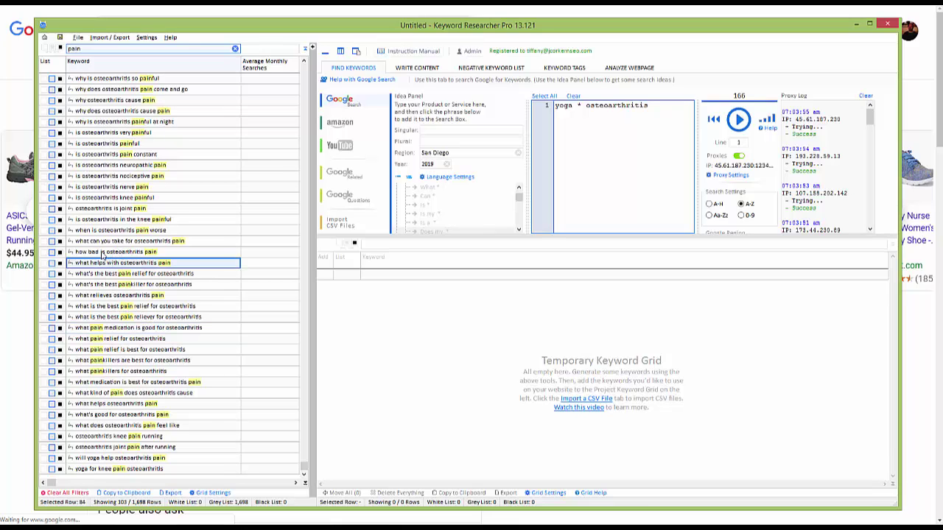
left_click(96, 253)
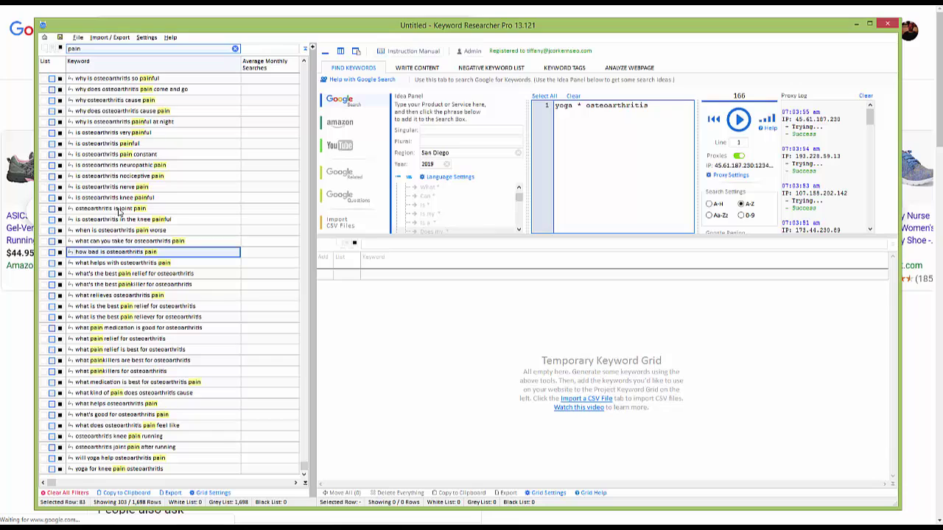
left_click(124, 210)
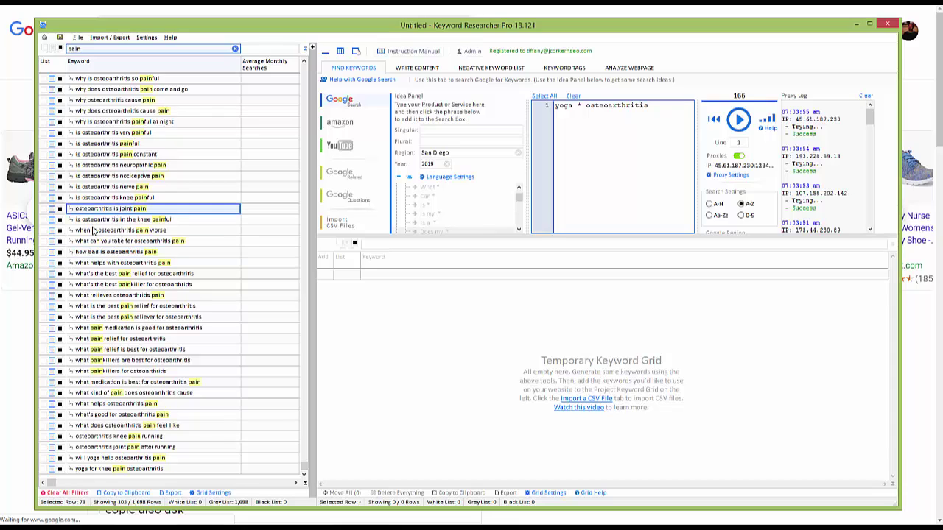
Review the pain keywords from "is osteoarthritis painful" back up to "what does osteoarthritis knee pain feel like"
left_click(115, 143)
key("Up")
key("Up")
key("Up")
key("Up")
key("Up")
key("Up")
key("Up")
key("Up")
key("Up")
key("Up")
key("Up")
key("Up")
key("Up")
key("Up")
key("Up")
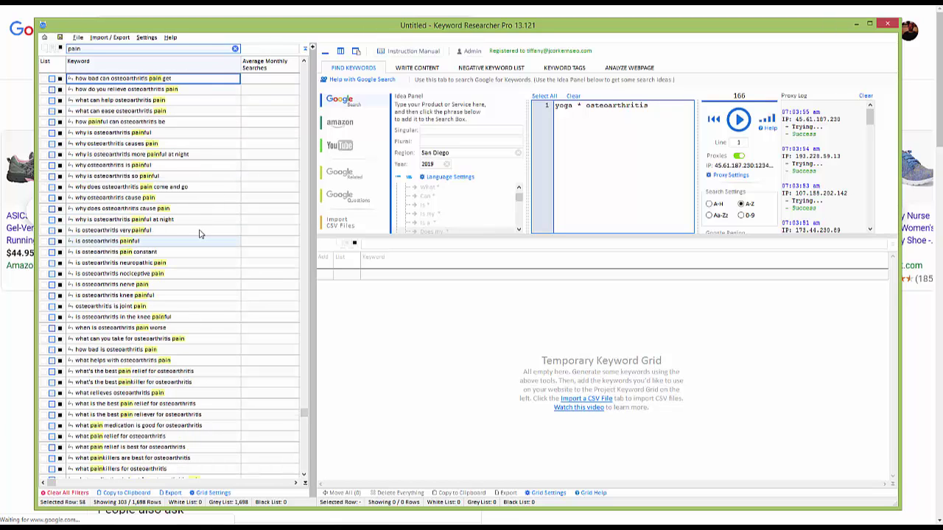
key("Up")
key("Up")
key("Up")
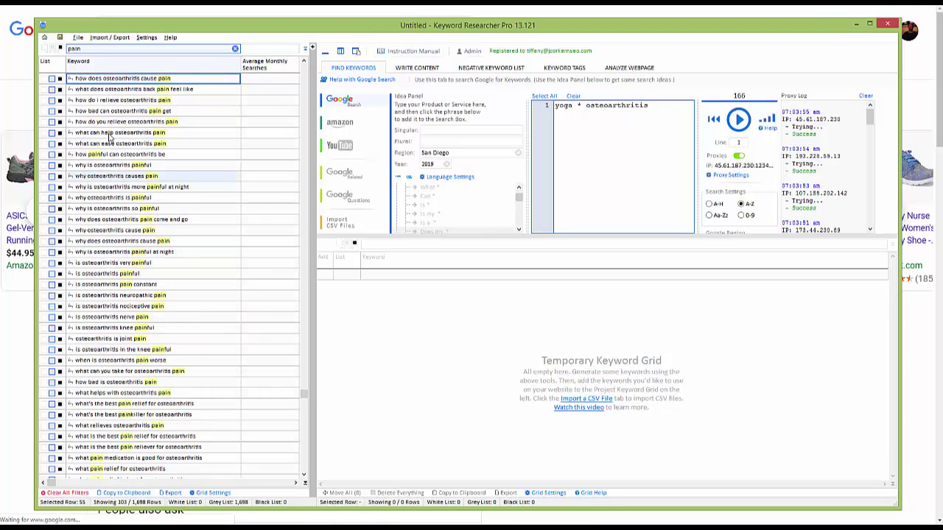
key("Up")
key("Up")
key("Up")
key("Up")
key("Up")
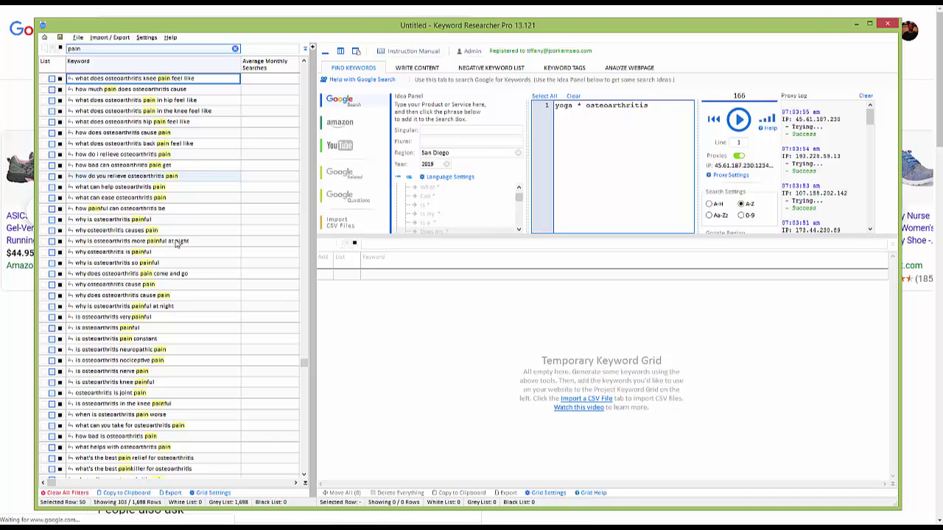
Review the filtered pain keywords again from "what does osteoarthritis knee pain feel like" downward past "what pain relief is best for osteoarthritis"
key("Down")
key("Down")
key("Down")
key("Down")
key("Down")
key("Down")
key("Down")
key("Down")
key("Down")
key("Down")
key("Down")
key("Down")
key("Down")
key("Down")
key("Down")
key("Down")
key("Down")
key("Down")
key("Down")
key("Down")
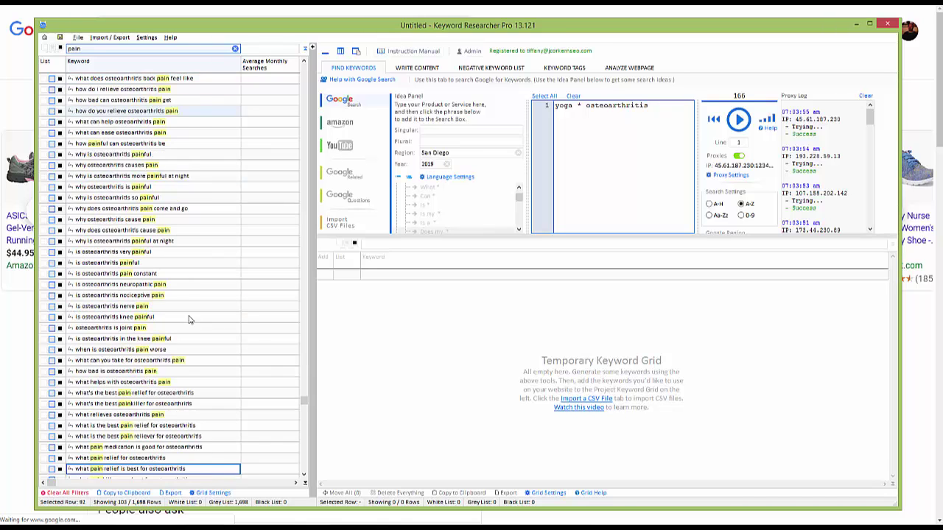
key("Down")
key("Down")
key("Down")
key("Down")
key("Down")
key("Down")
key("Down")
key("Down")
key("Down")
key("Down")
key("Down")
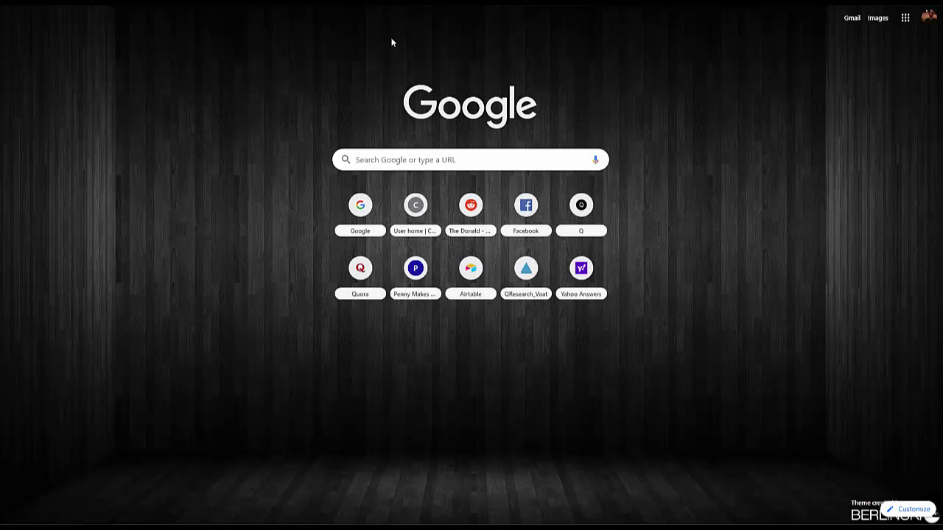
Switch from the new browser tab to the untitled Keyword Researcher Pro project window
mouse_move(190, 524)
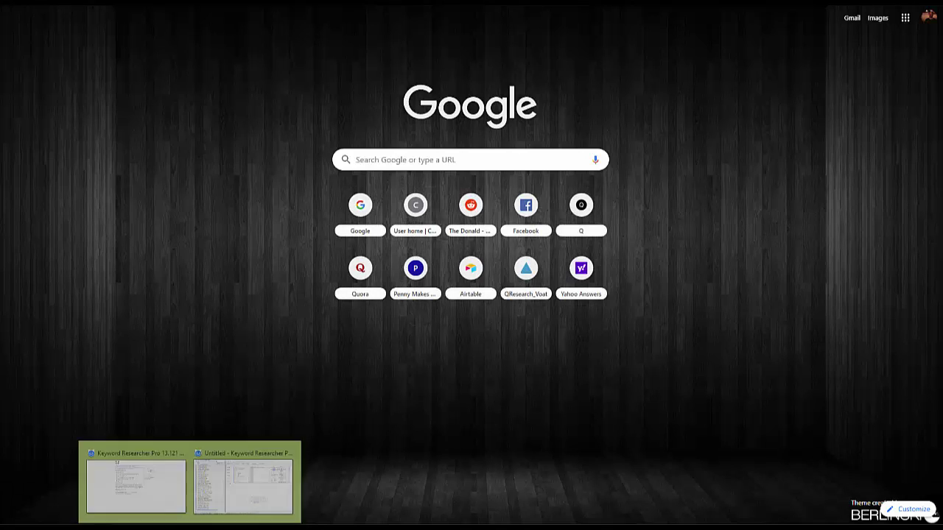
left_click(249, 480)
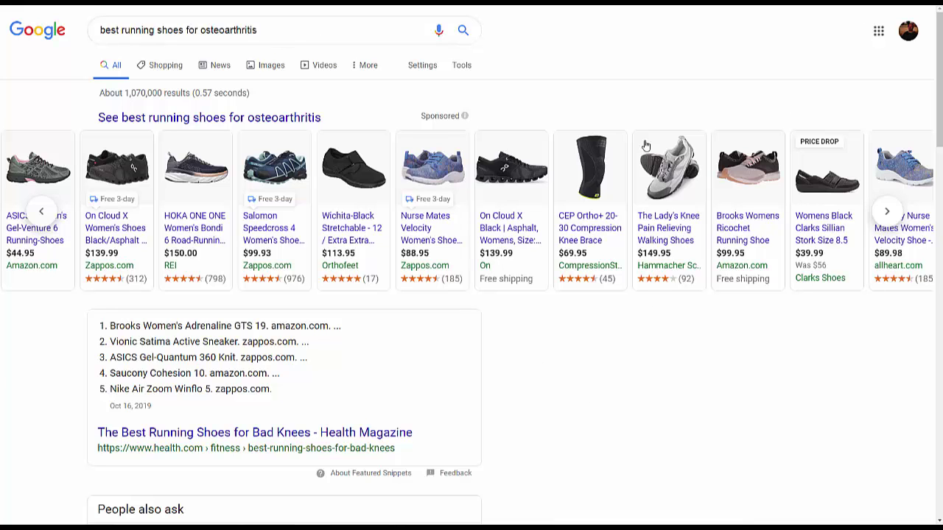
Reload the Google results for "best running shoes for osteoarthritis" and examine the shoe ads, featured snippet and related questions
key("F5")
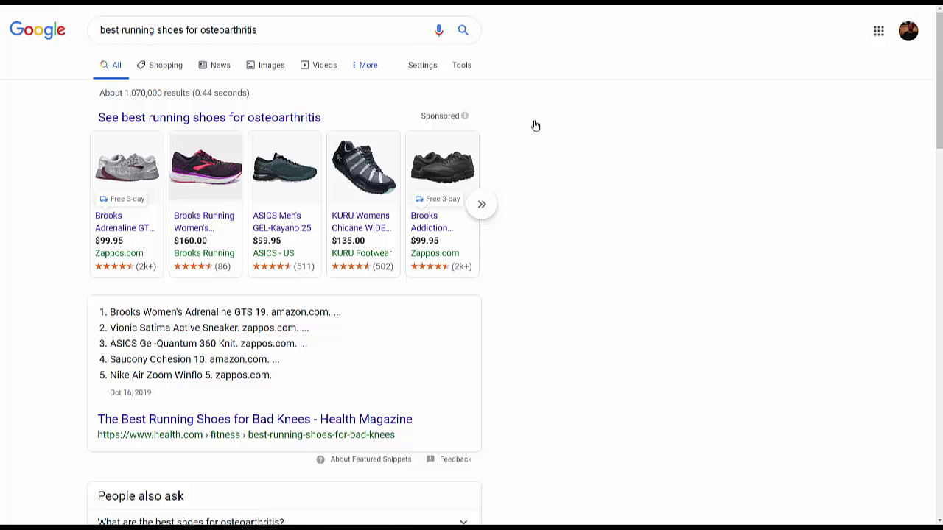
scroll(594, 195, "down", 2)
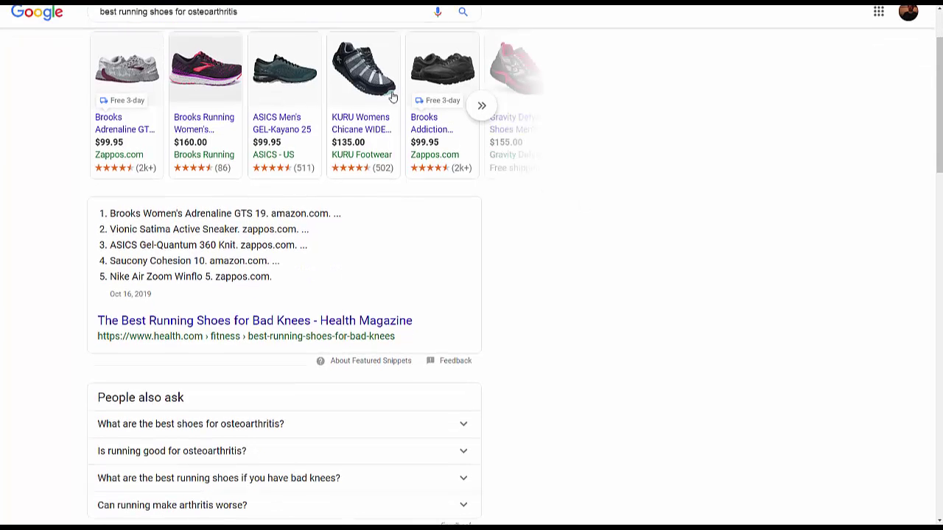
scroll(425, 199, "down", 2)
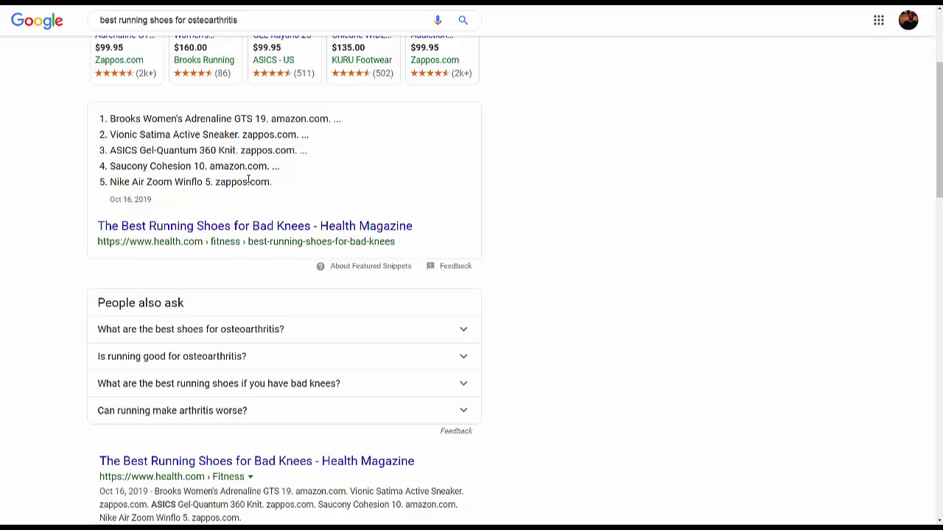
Examine the featured snippet, the related questions and the first organic results for "best running shoes for osteoarthritis"
scroll(248, 179, "down", 1)
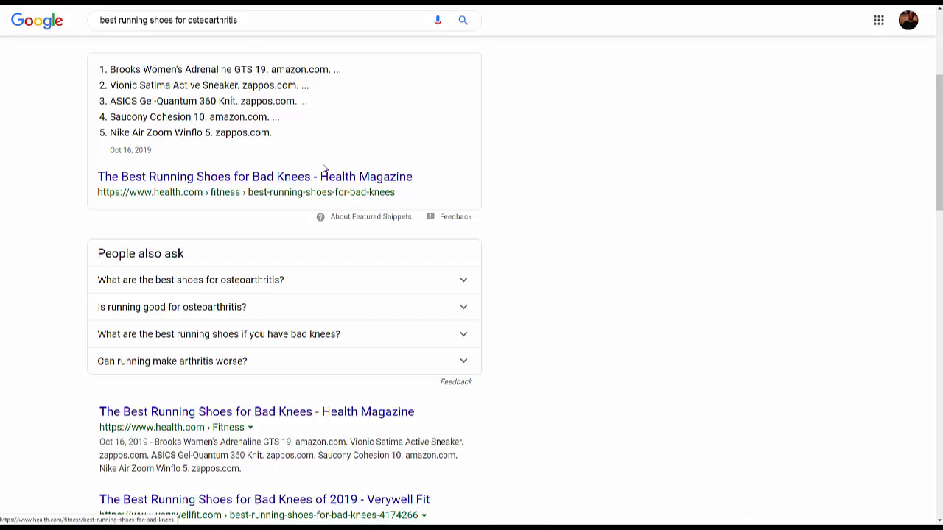
scroll(523, 209, "down", 2)
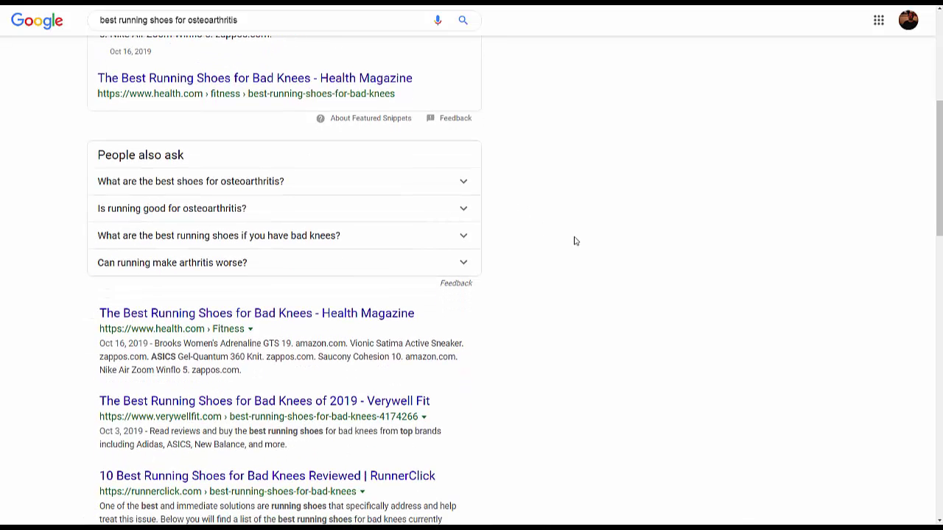
scroll(394, 214, "up", 3)
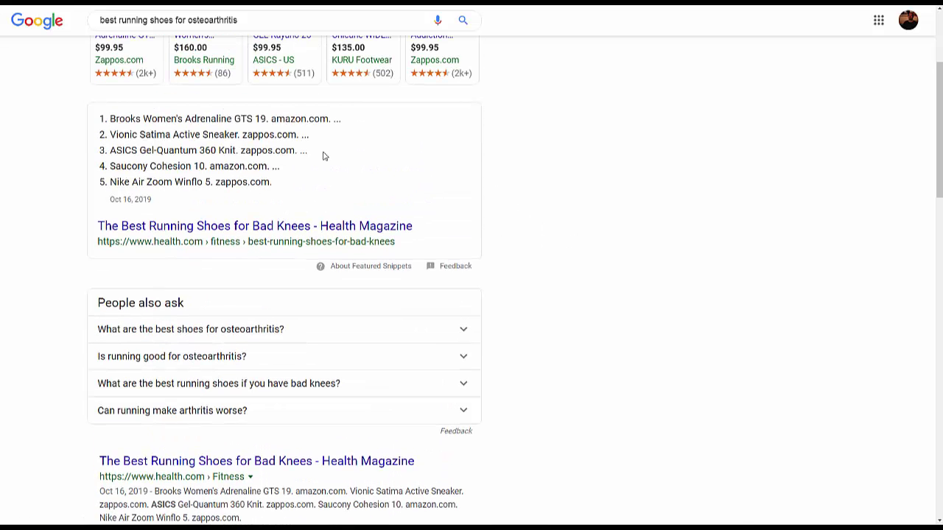
scroll(471, 195, "down", 1)
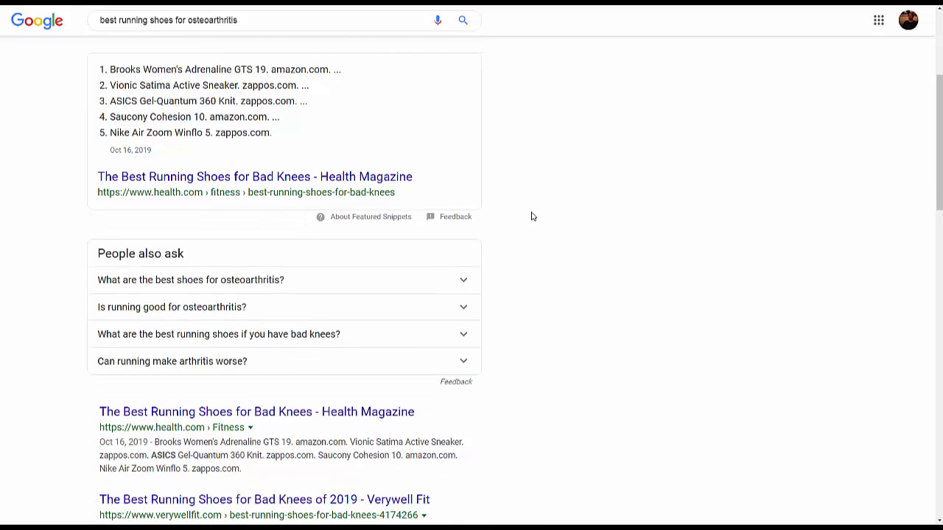
scroll(530, 216, "down", 3)
scroll(531, 218, "down", 1)
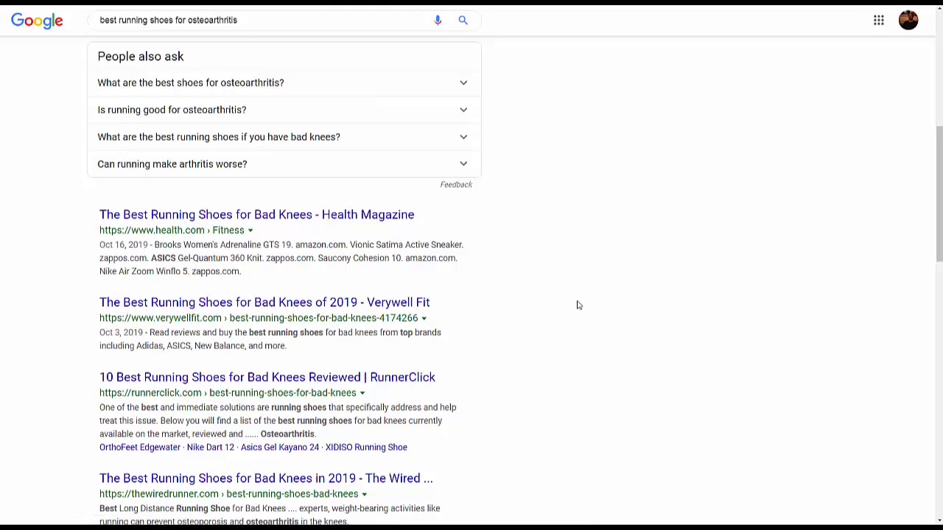
scroll(578, 305, "down", 1)
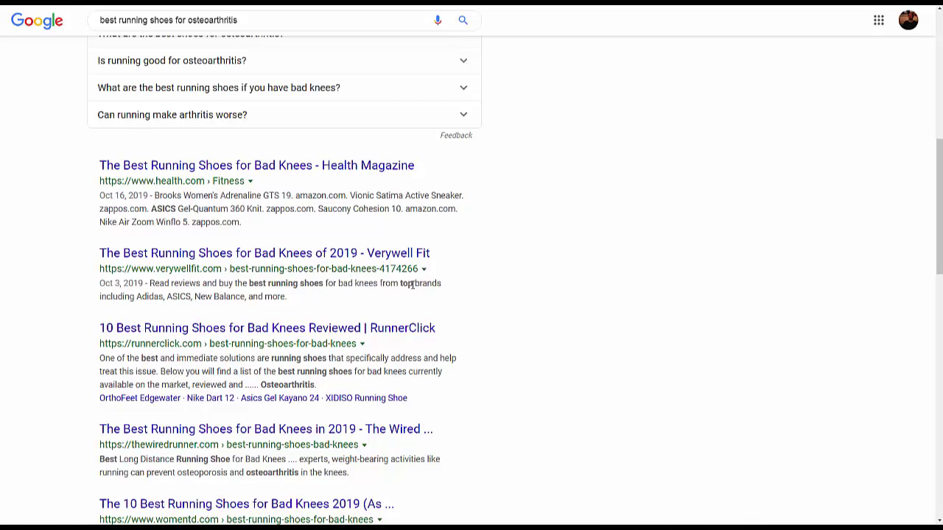
Inspect the bolded terms in the result snippets, highlighting "top" and "best running shoes" for Verywell Fit and "Asics" in the womentd.com listing
left_click_drag(412, 285, 403, 285)
left_click_drag(268, 286, 248, 285)
left_click(477, 307)
scroll(476, 305, "down", 2)
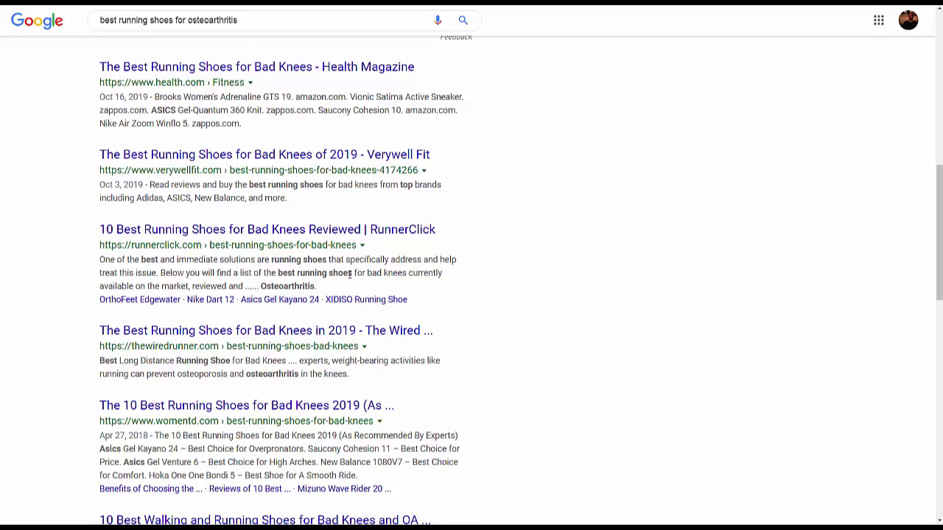
scroll(394, 273, "down", 3)
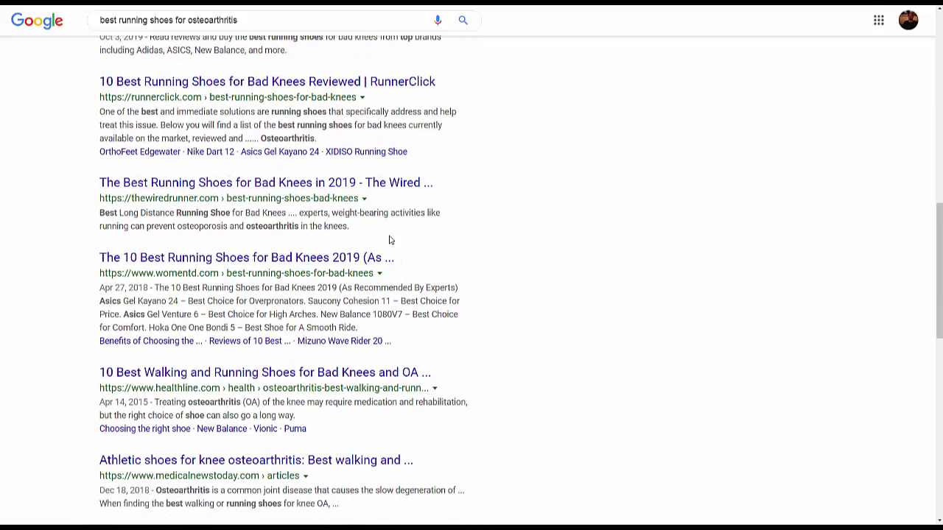
scroll(389, 240, "down", 3)
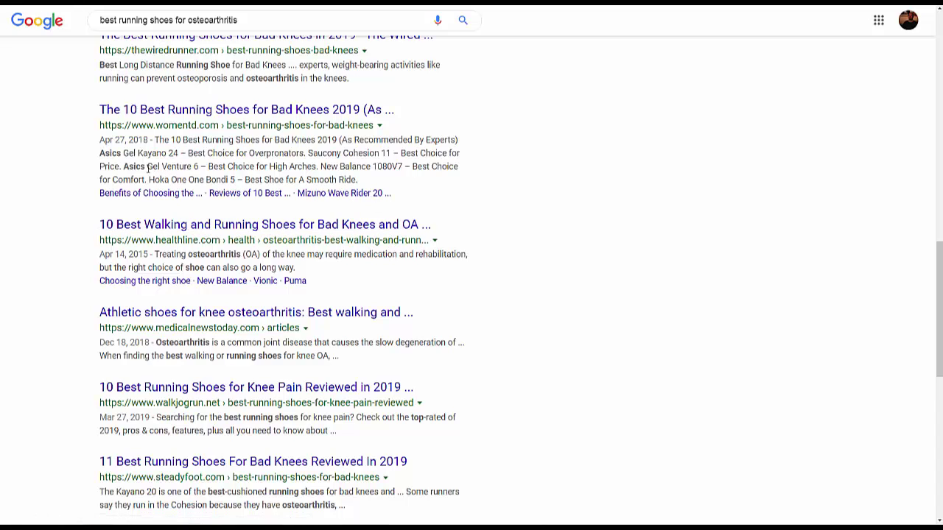
left_click_drag(144, 167, 125, 168)
Inspect the bolded variations in the lower results, highlighting "top-rated" in the walkjogrun.net snippet and "best-cushioned" in the steadyfoot.com snippet
scroll(469, 350, "down", 3)
scroll(472, 348, "up", 2)
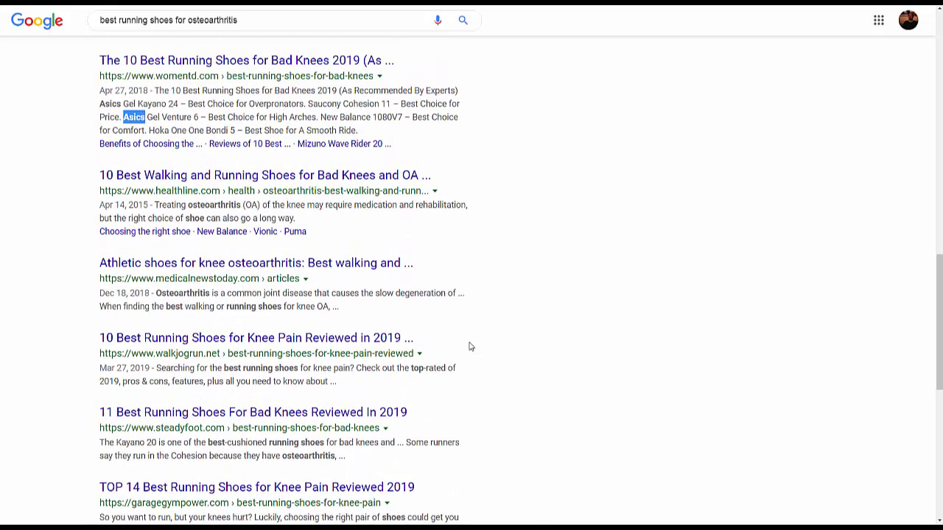
scroll(232, 265, "down", 2)
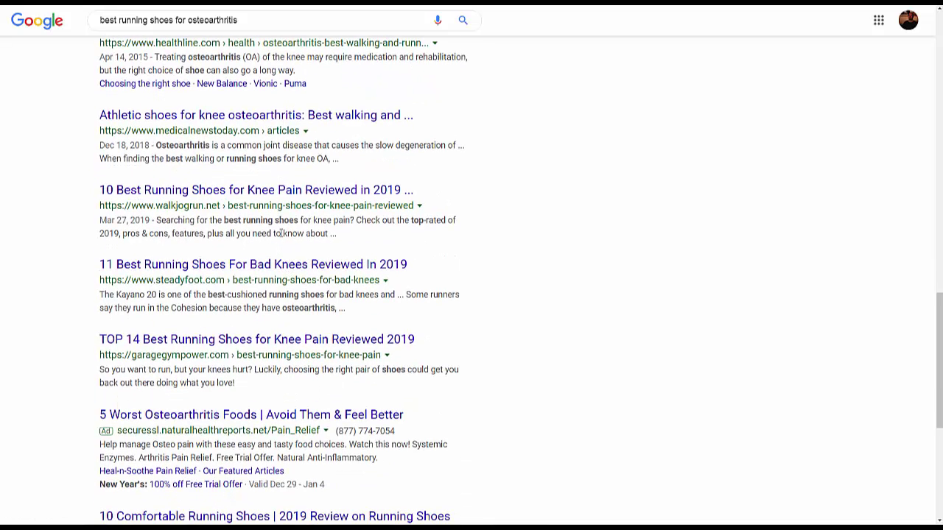
left_click_drag(446, 219, 410, 220)
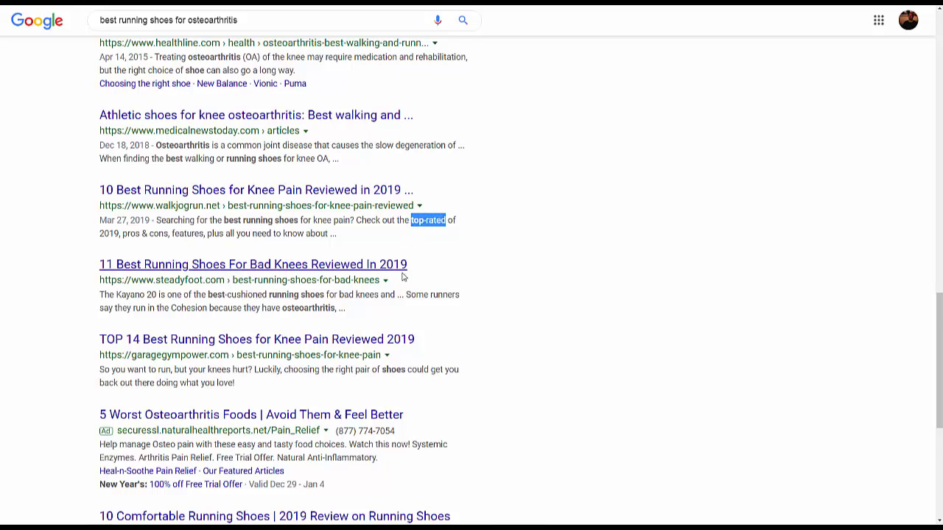
scroll(404, 273, "down", 2)
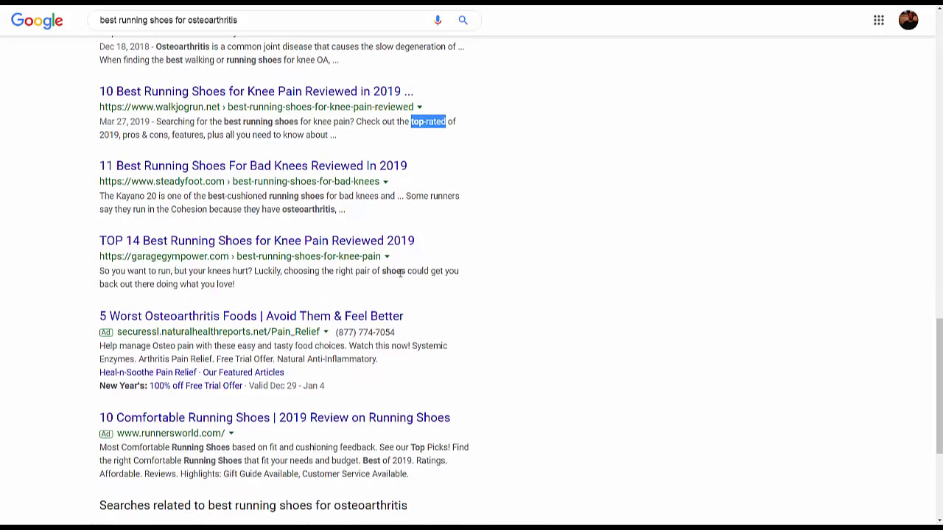
scroll(280, 221, "down", 1)
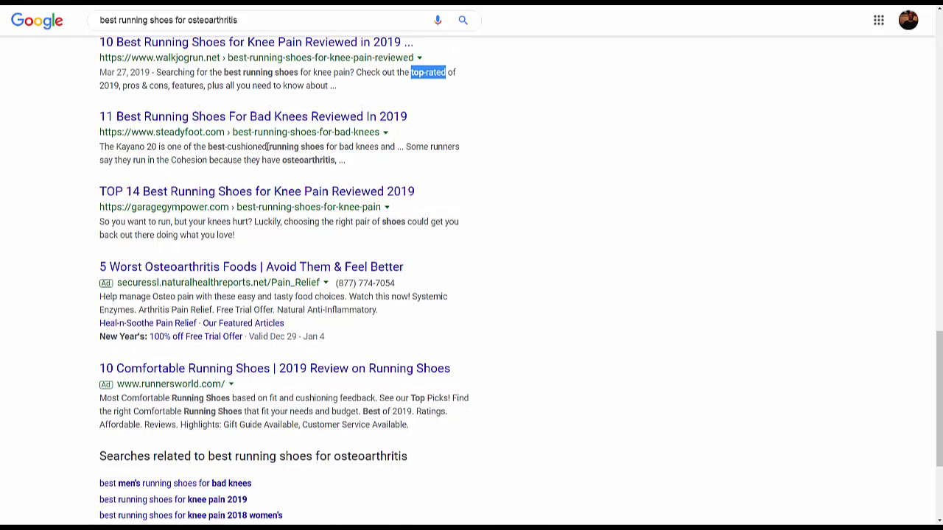
left_click_drag(266, 146, 207, 146)
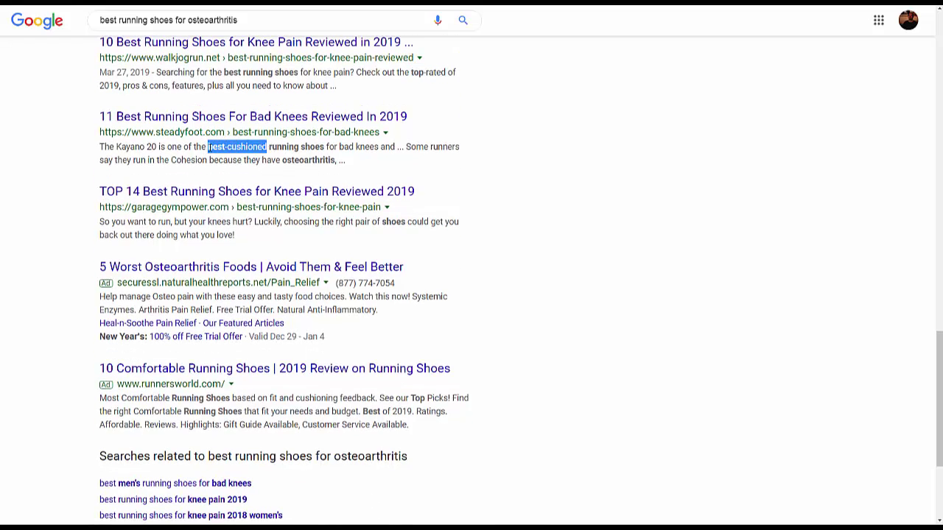
left_click(554, 213)
Check the ads and the related searches at the end of the first results page
scroll(560, 223, "down", 1)
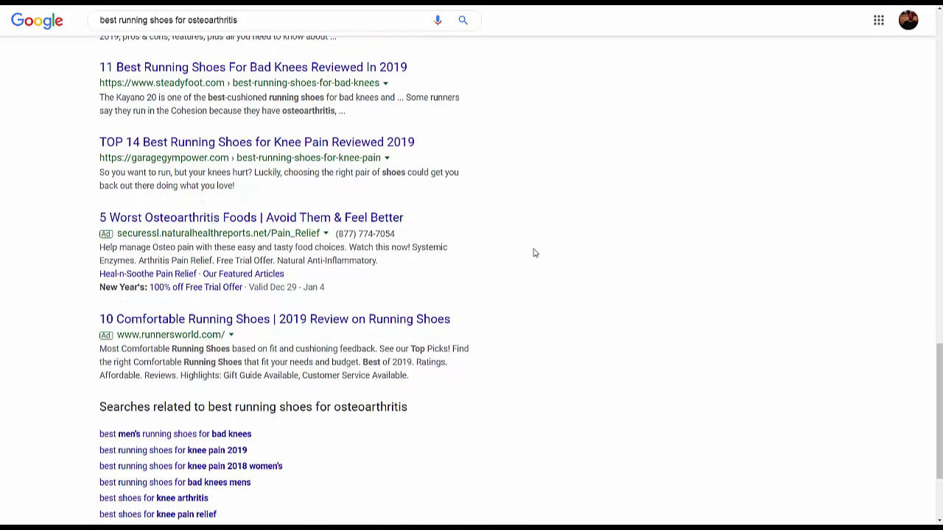
scroll(532, 255, "down", 2)
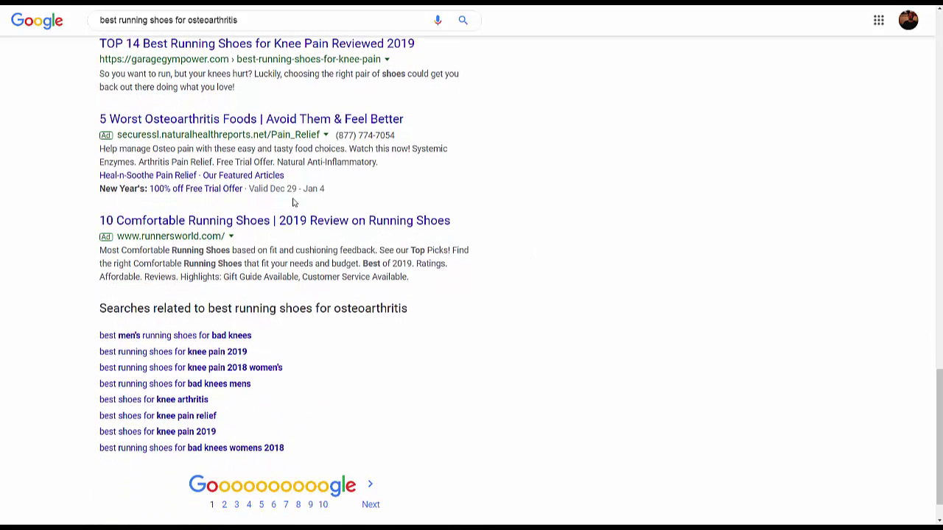
scroll(320, 232, "down", 1)
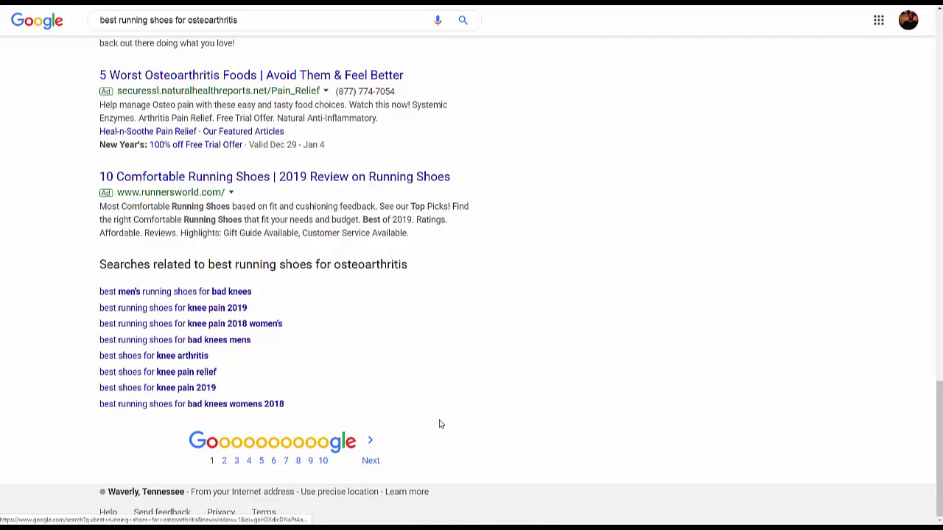
Review the second page of running shoe results through its ads and related searches, and open the third page
scroll(437, 282, "down", 3)
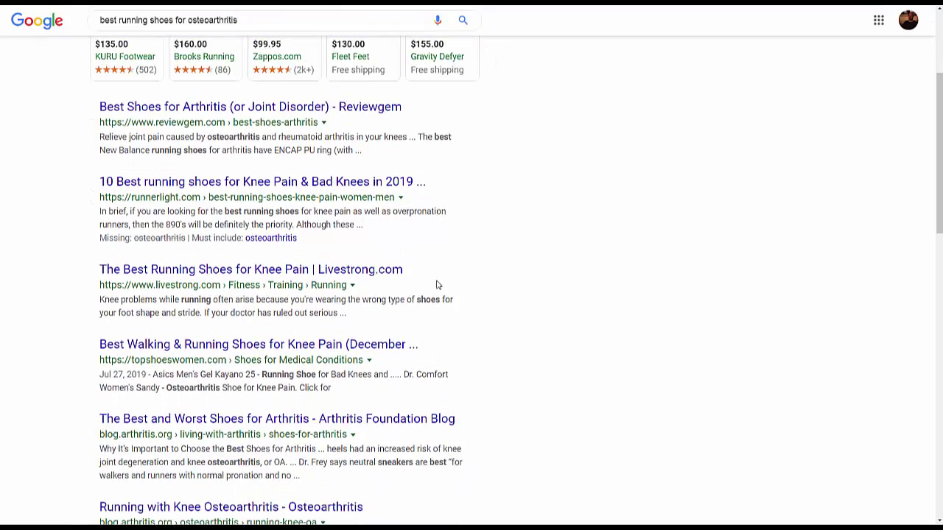
scroll(434, 285, "down", 1)
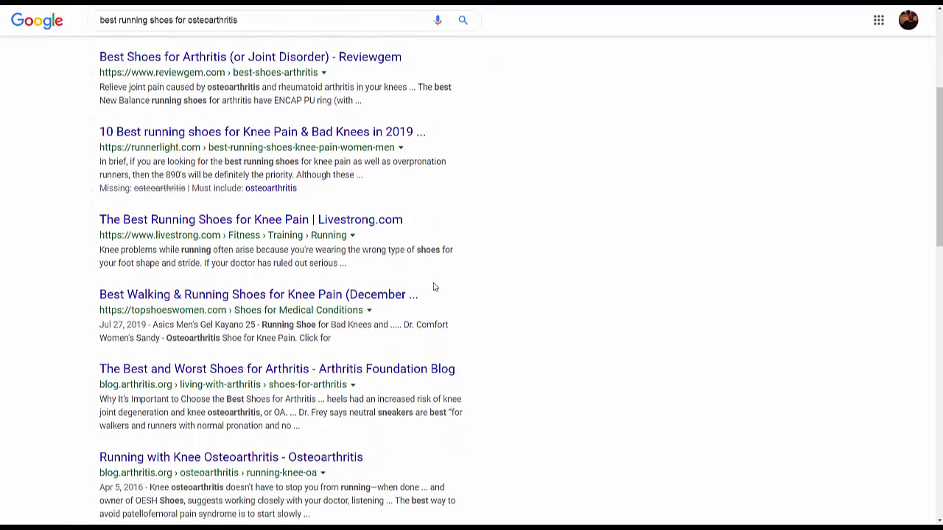
scroll(434, 286, "down", 4)
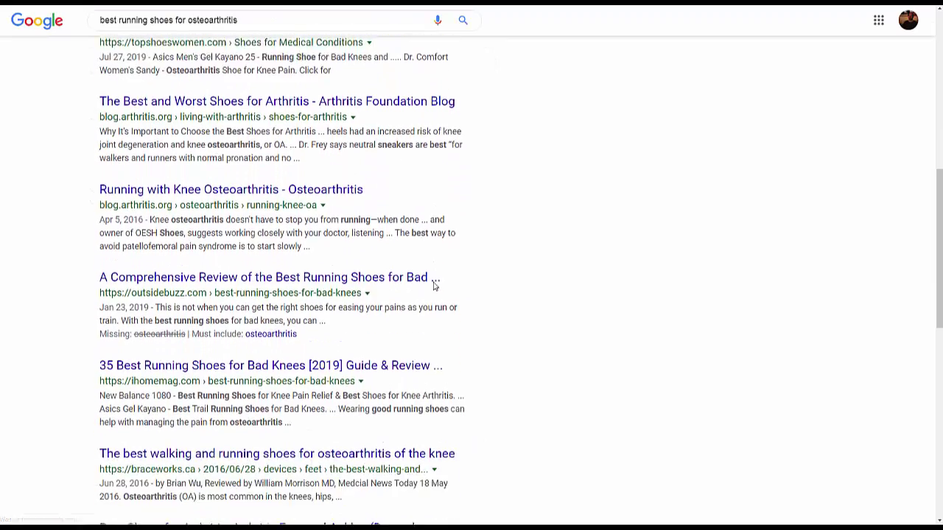
scroll(433, 286, "down", 2)
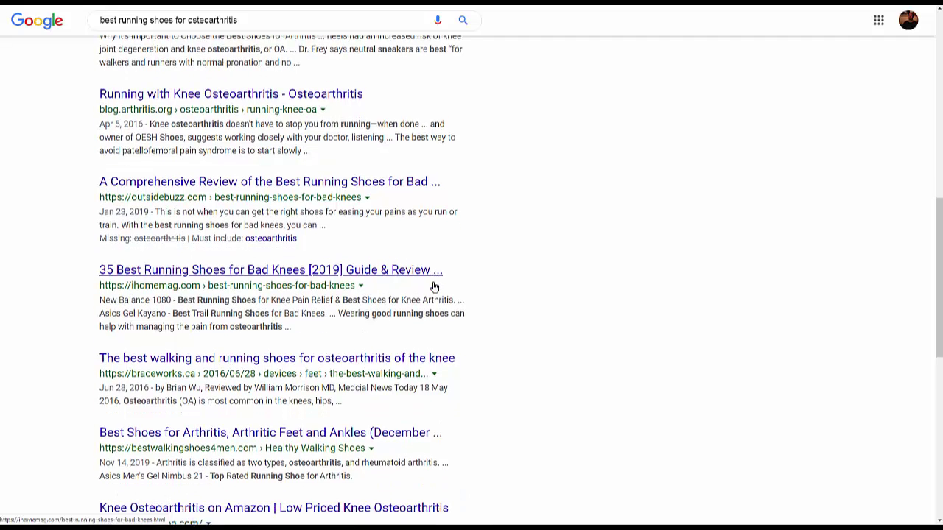
scroll(434, 285, "down", 2)
scroll(341, 249, "down", 1)
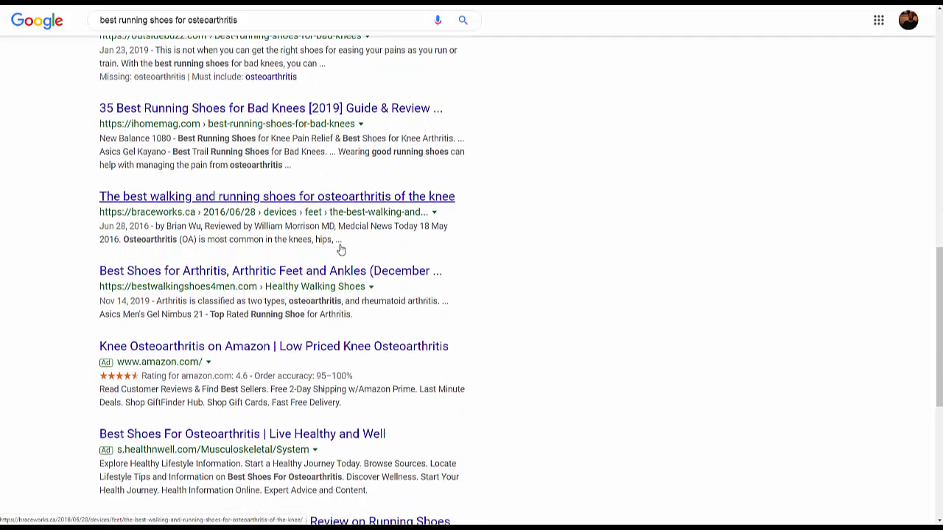
scroll(341, 249, "down", 2)
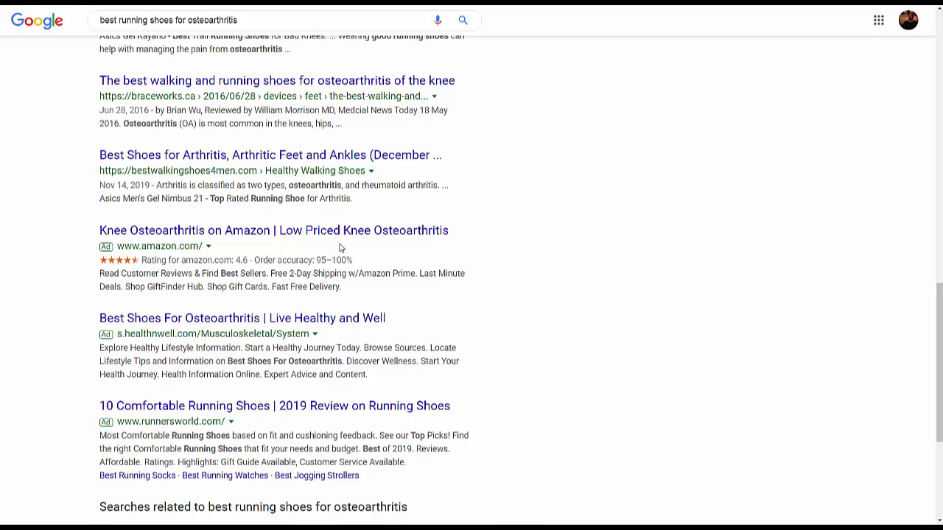
scroll(341, 248, "down", 4)
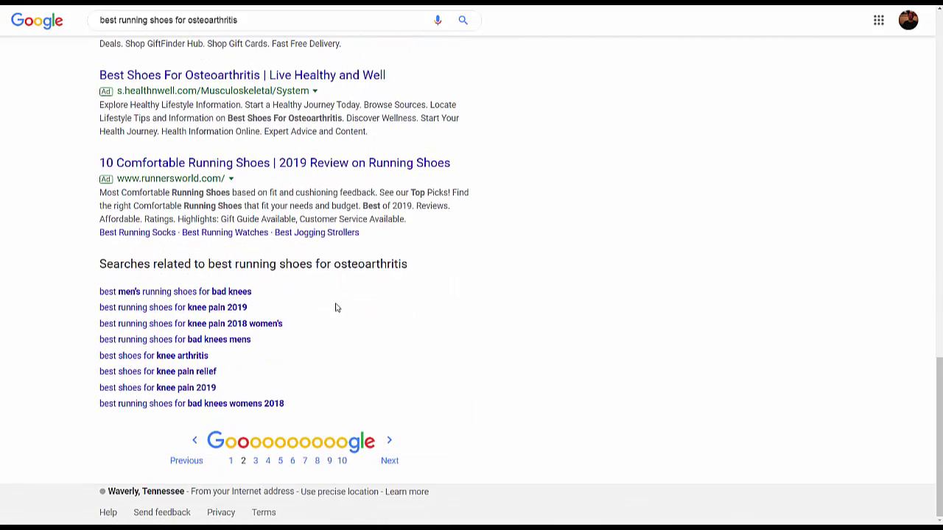
left_click(391, 461)
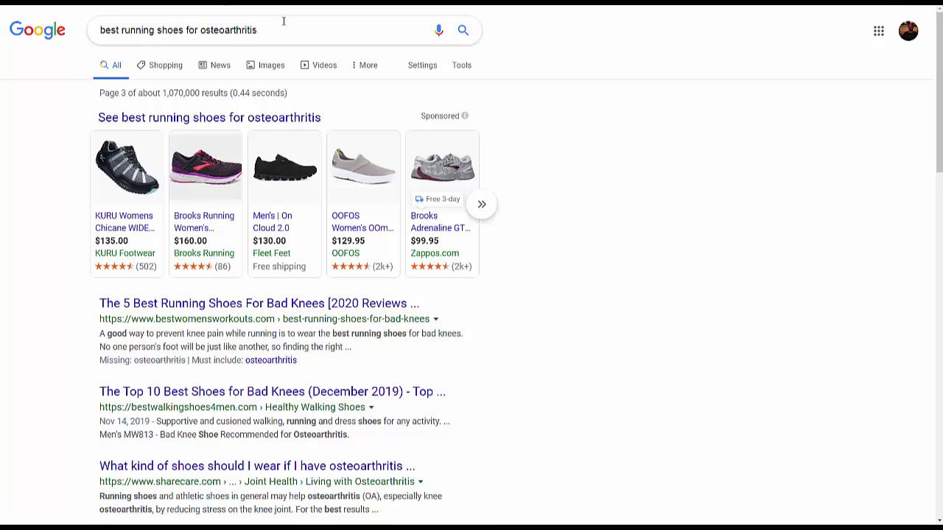
Replace the query with the copied keyword "pilates for osteoarthritis" and run the search
left_click_drag(284, 22, 116, 47)
right_click(138, 33)
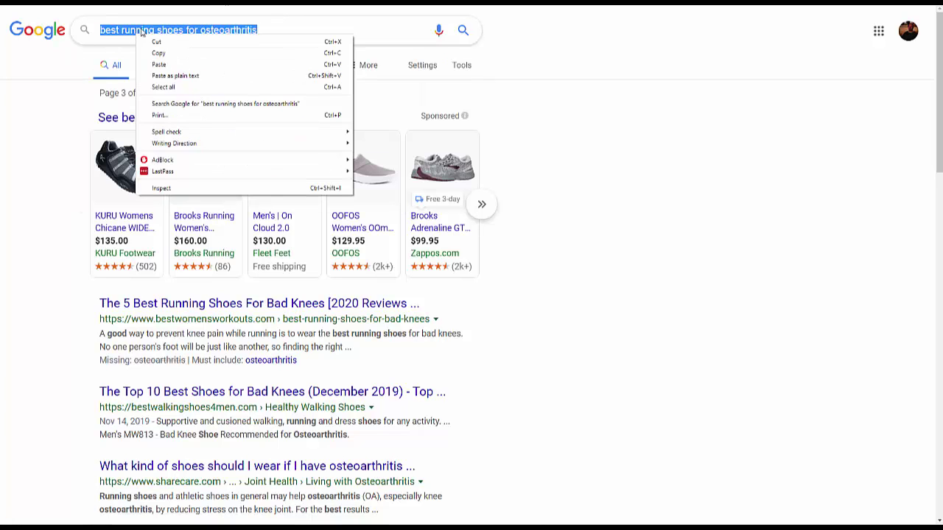
left_click(157, 64)
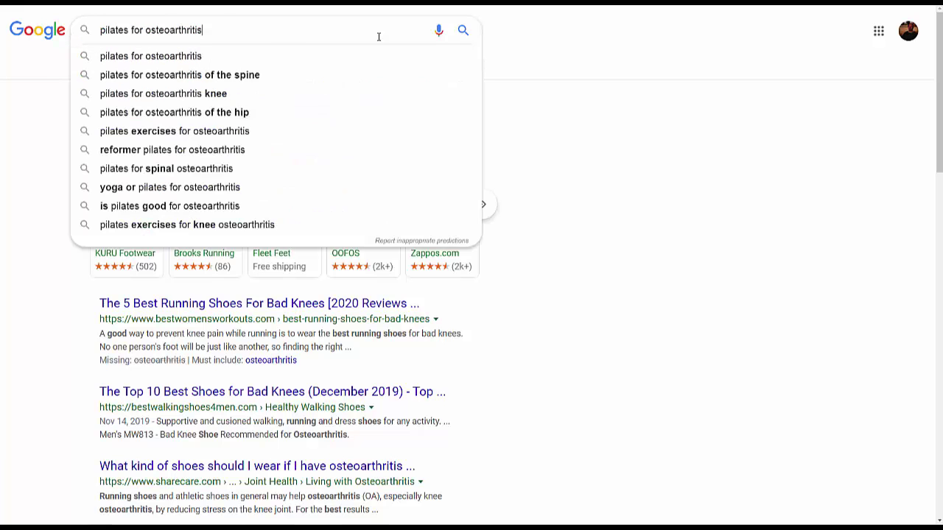
left_click(462, 31)
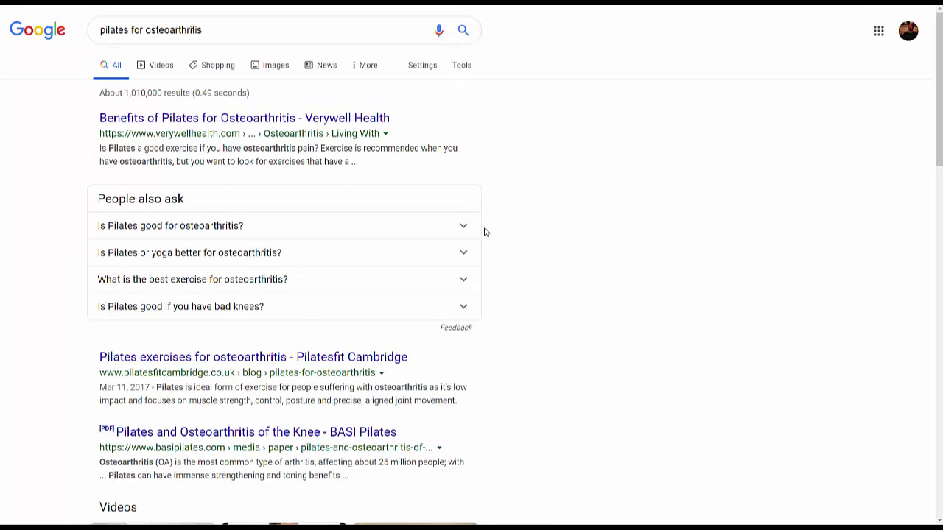
Examine the related questions, videos and organic results for "pilates for osteoarthritis" down to the NCBI comparison study
scroll(329, 193, "down", 1)
scroll(329, 193, "down", 3)
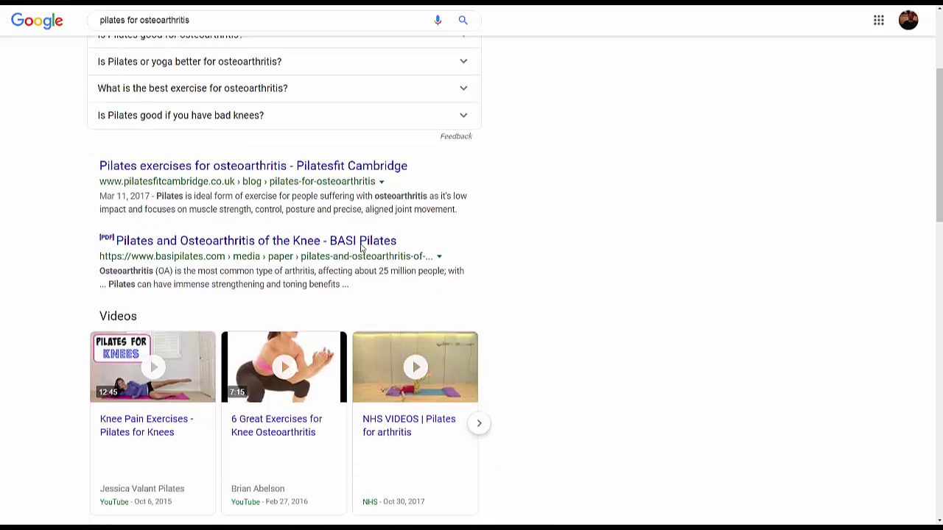
scroll(370, 206, "down", 1)
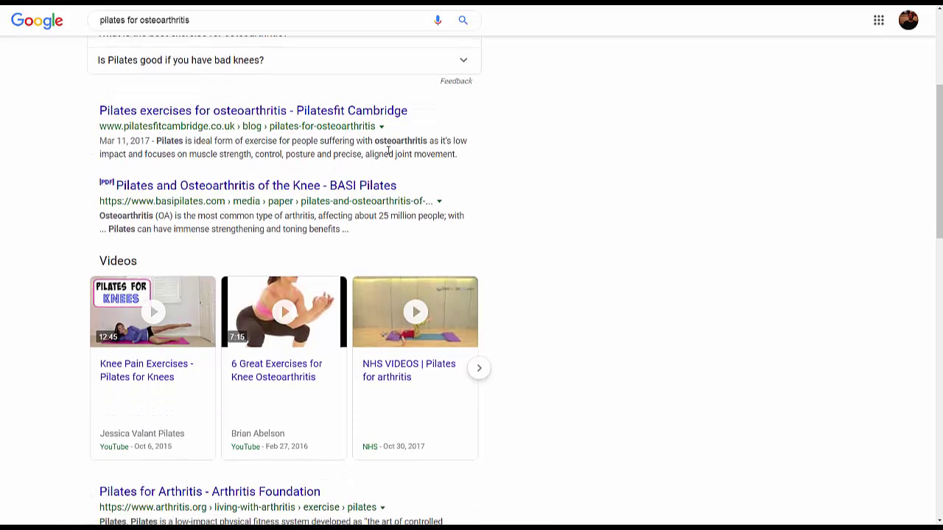
scroll(388, 150, "down", 1)
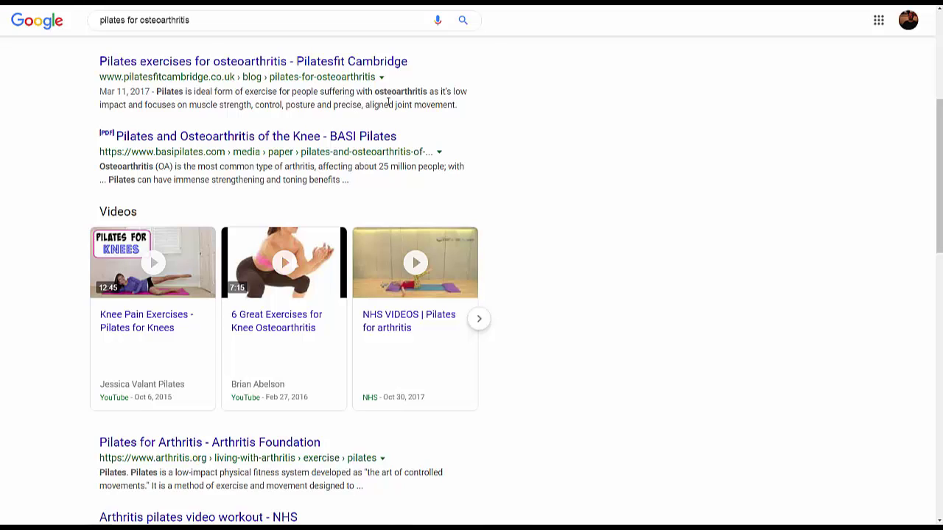
scroll(523, 160, "down", 2)
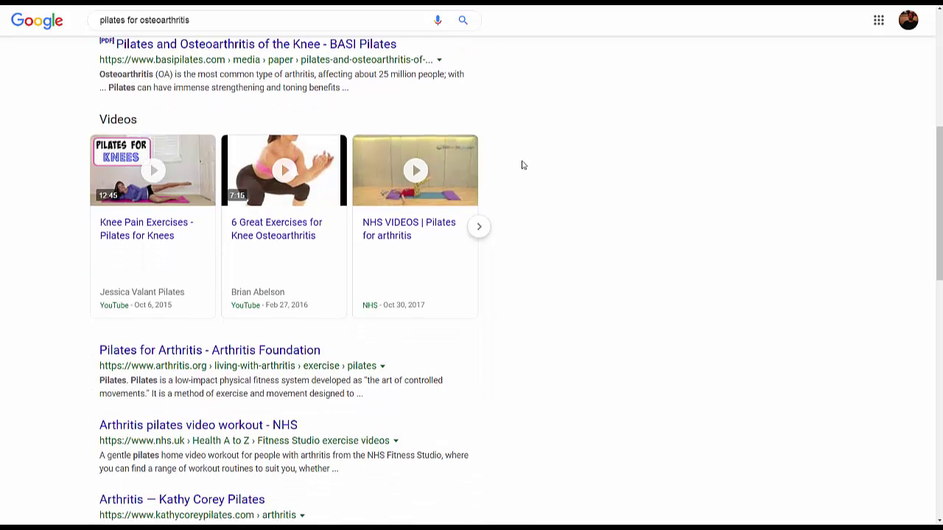
scroll(287, 230, "down", 5)
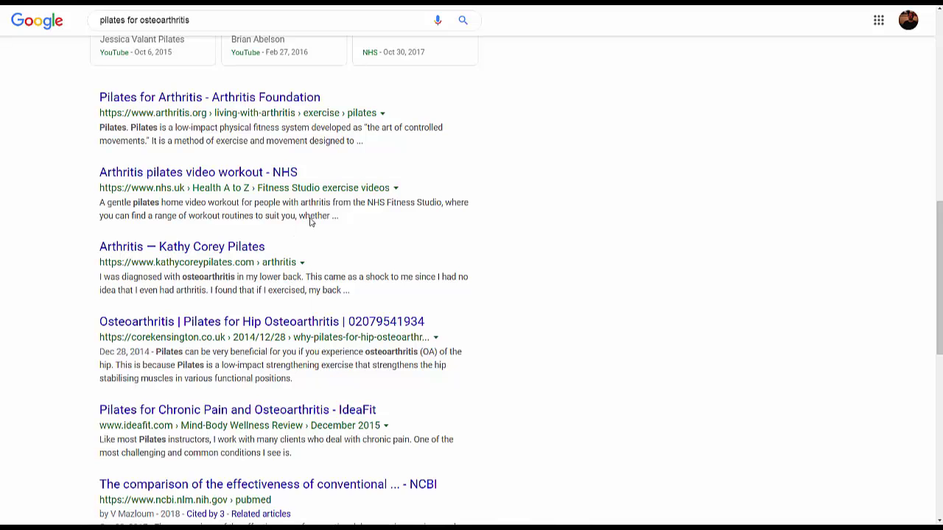
scroll(290, 270, "down", 2)
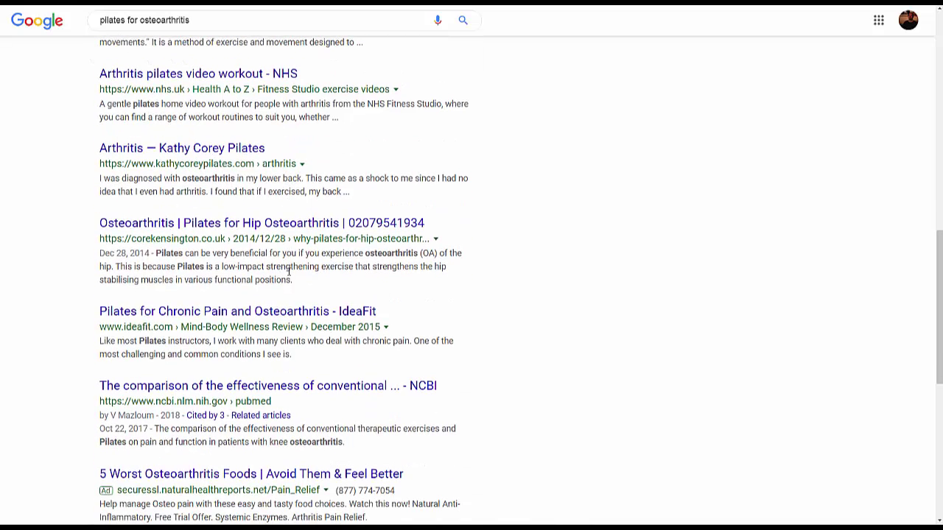
Check the ads and related searches on the first two result pages for "pilates for osteoarthritis", and open results page 5
scroll(289, 271, "down", 5)
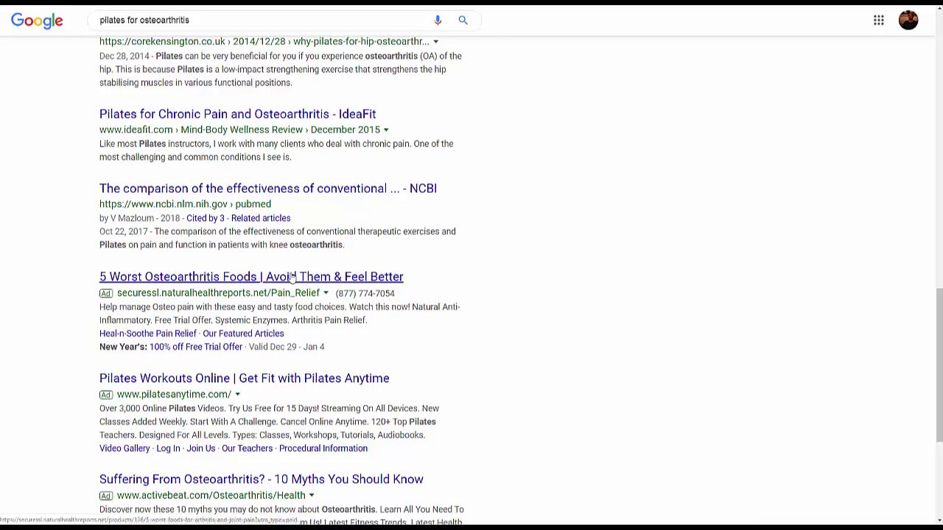
scroll(293, 274, "down", 5)
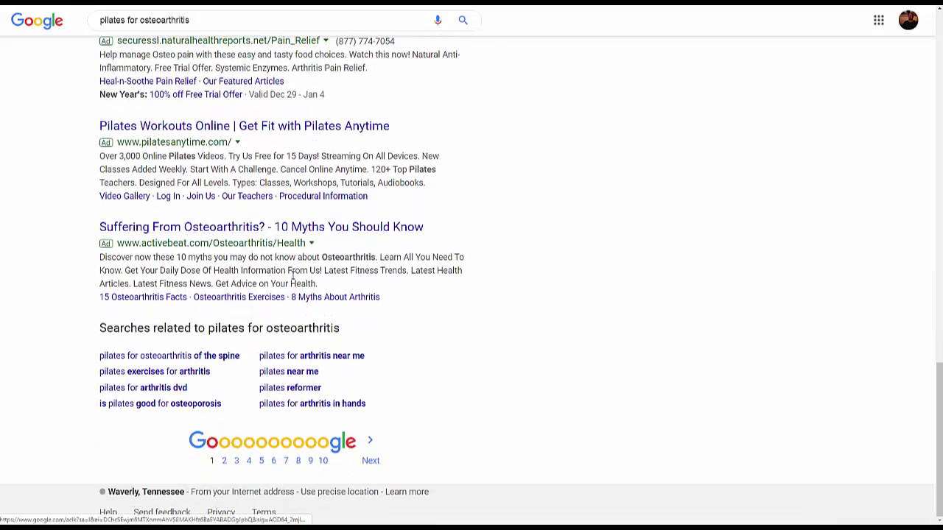
scroll(297, 282, "up", 20)
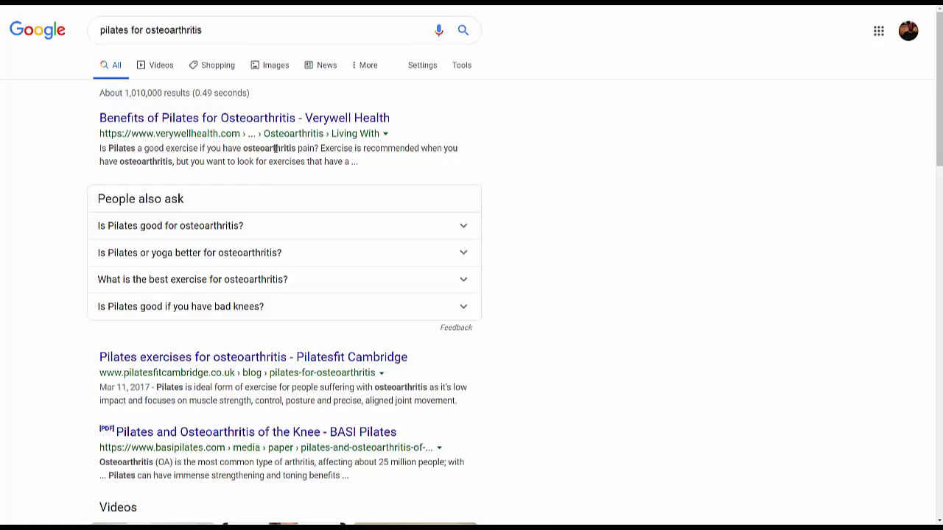
scroll(564, 315, "down", 5)
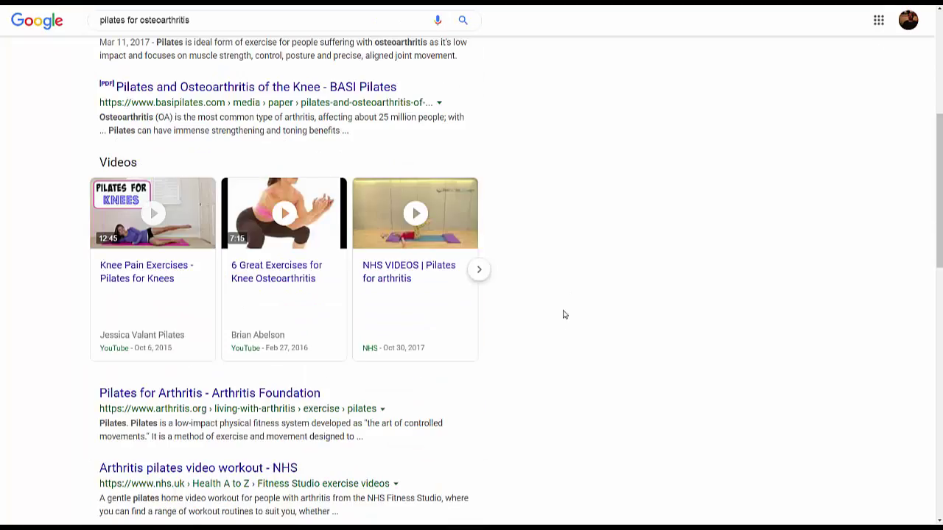
scroll(564, 315, "down", 12)
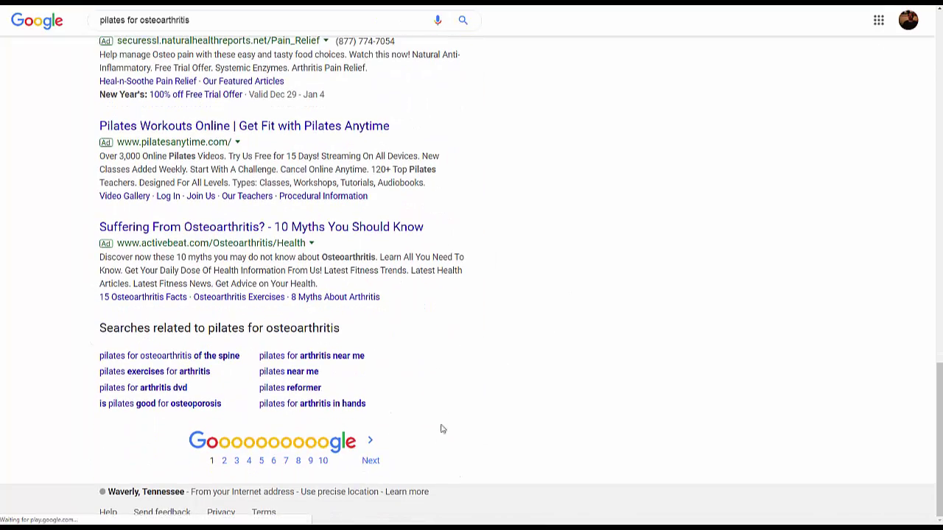
scroll(467, 343, "down", 15)
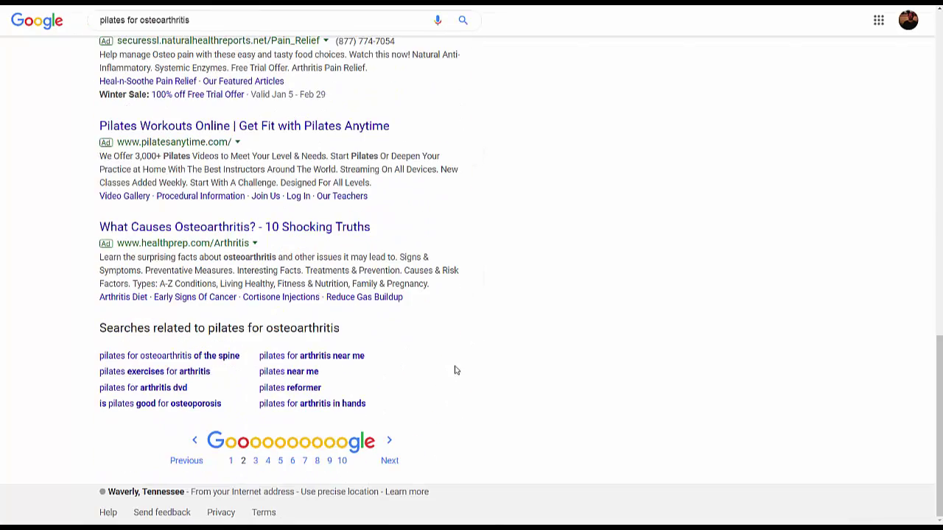
left_click(280, 461)
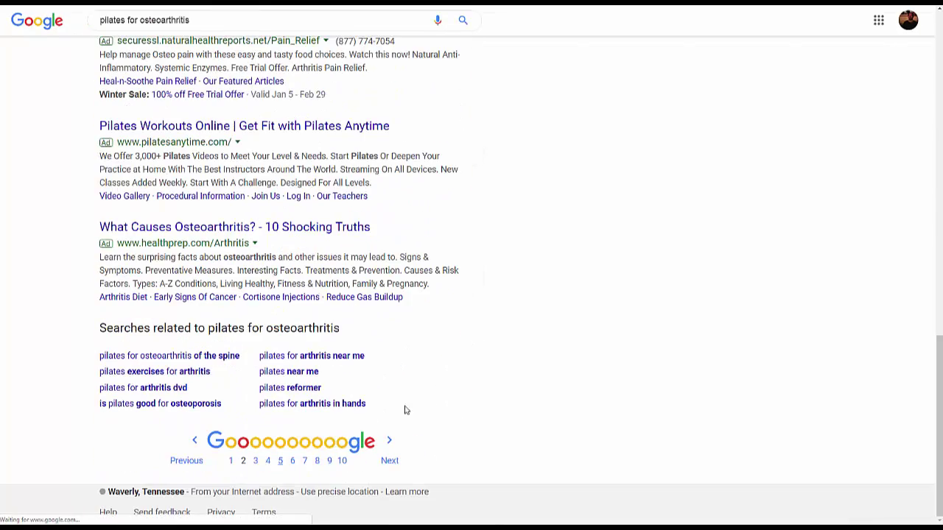
Review the organic results, ad and related searches on page 5, and open the following results page
scroll(431, 350, "down", 2)
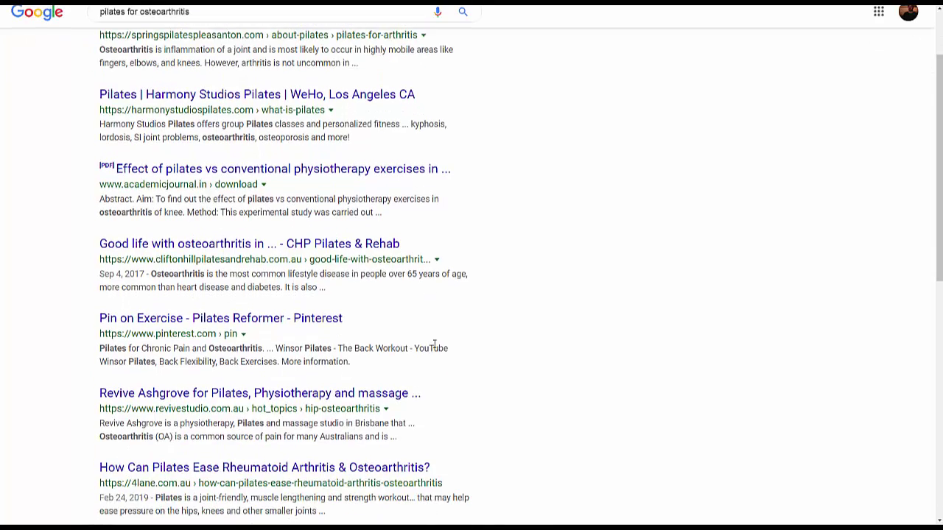
scroll(434, 346, "down", 3)
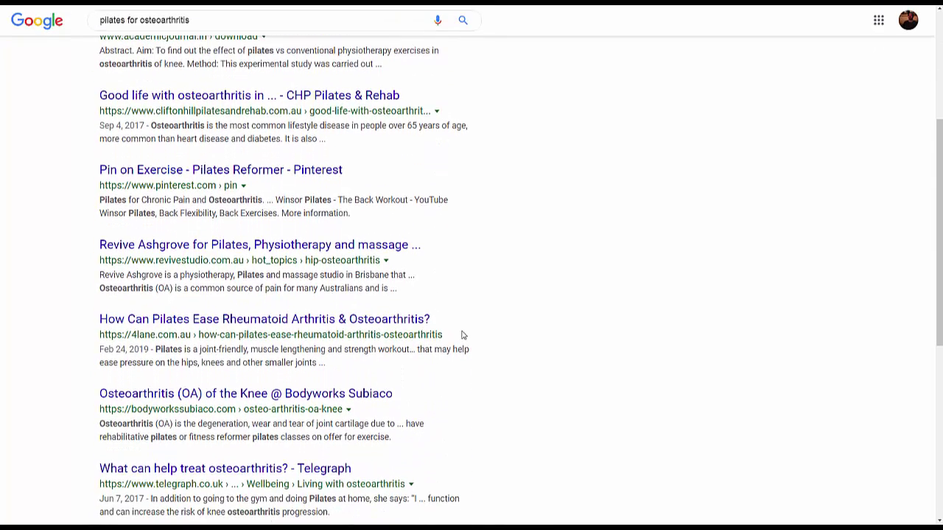
scroll(463, 333, "down", 2)
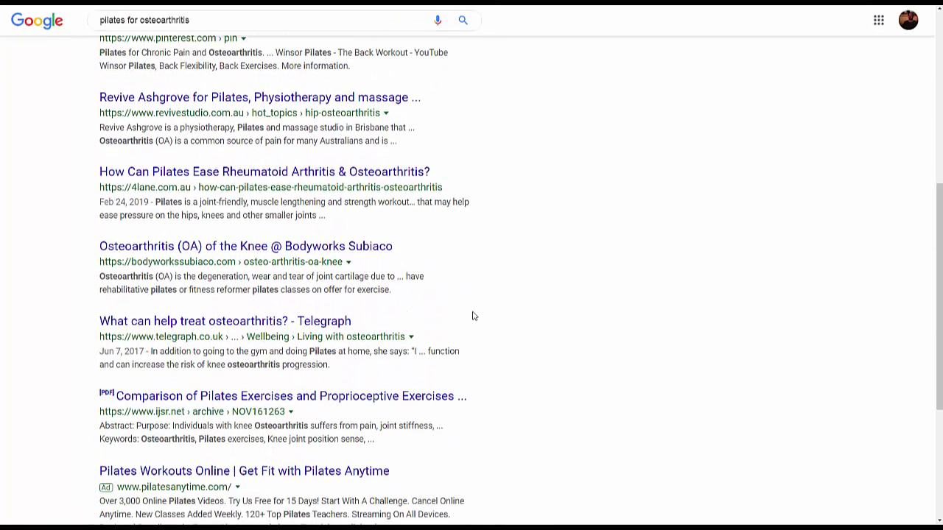
scroll(511, 238, "down", 3)
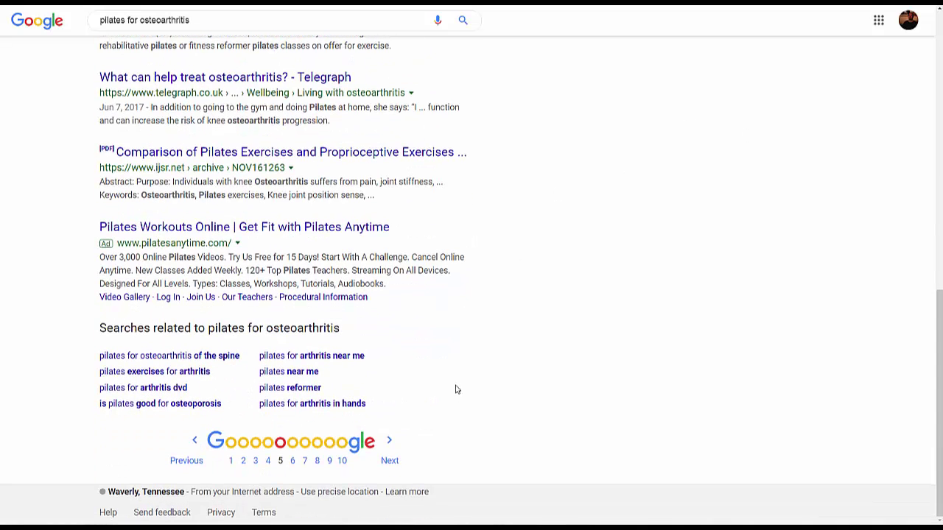
left_click(389, 461)
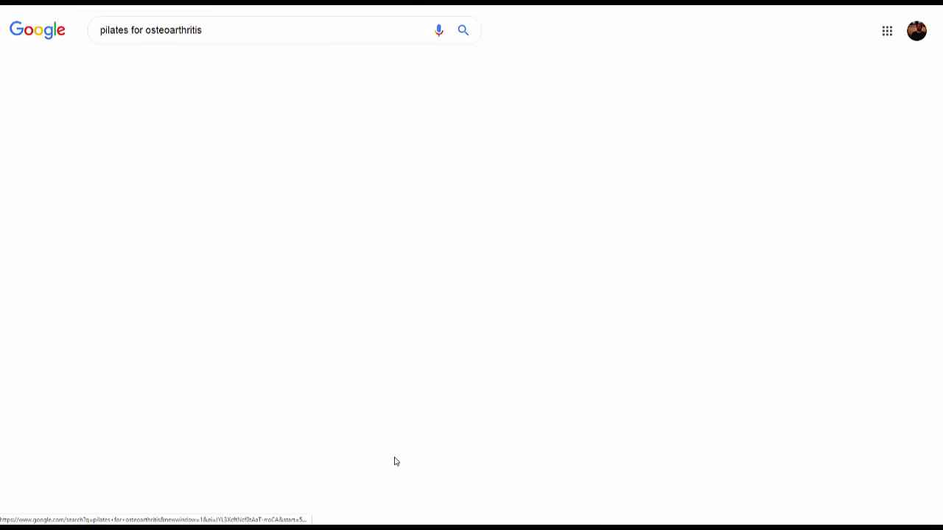
Check the end of results page 6, and skip to page 9 to examine its results down to the related searches
scroll(364, 347, "down", 10)
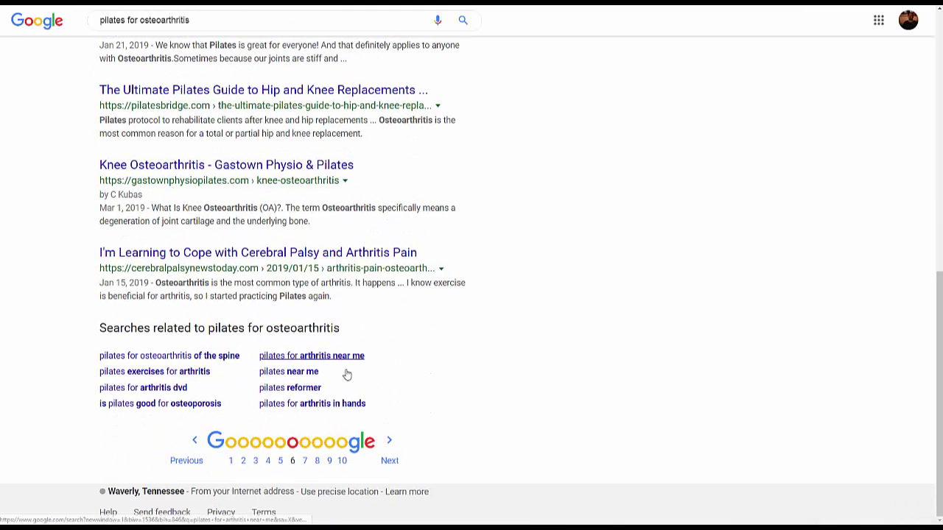
left_click(329, 460)
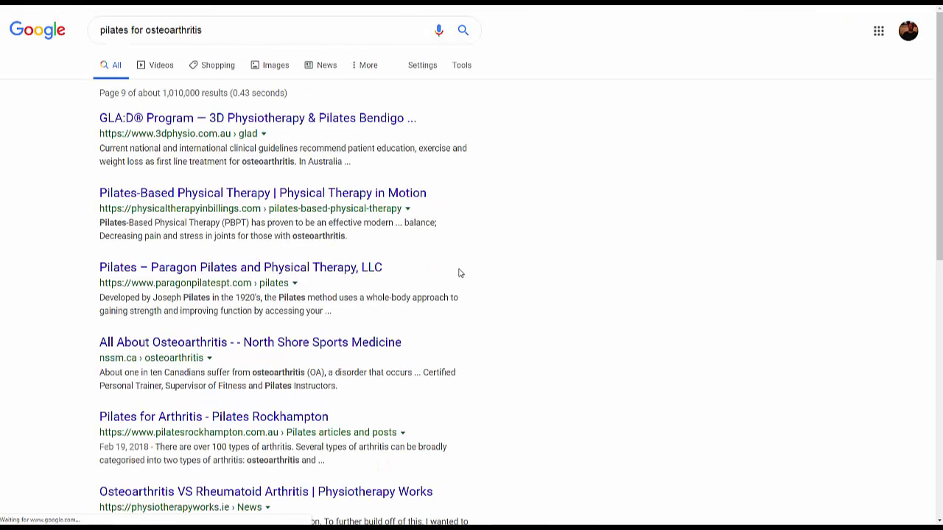
scroll(450, 263, "down", 1)
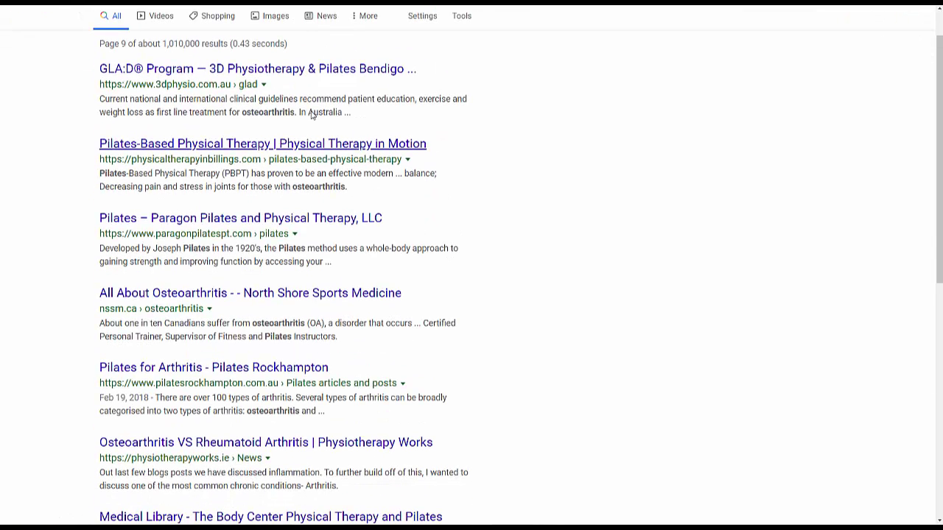
scroll(409, 182, "down", 3)
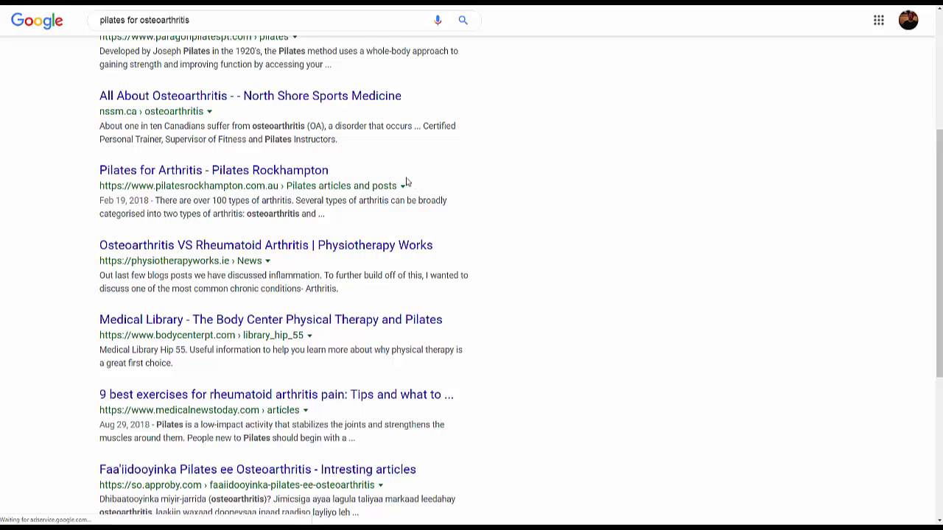
scroll(288, 170, "down", 3)
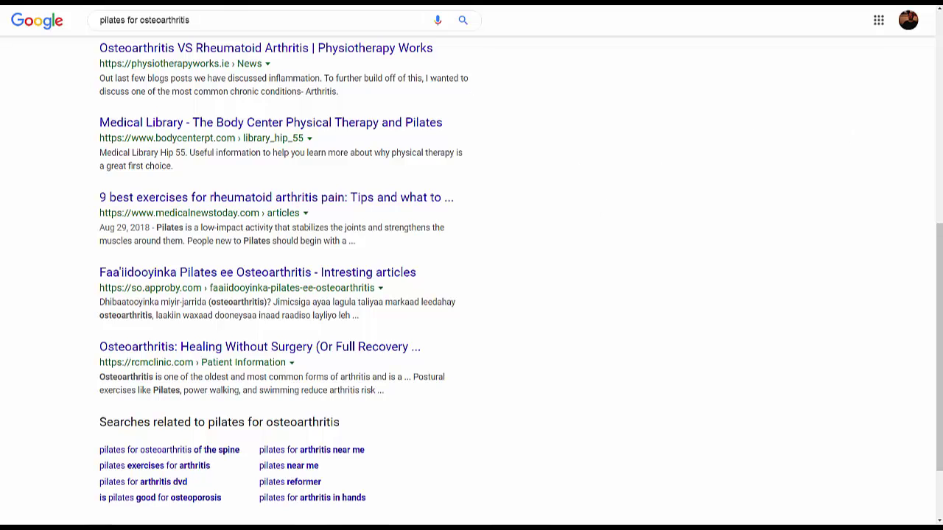
Switch to Keyword Researcher Pro and clear the "pain" filter from the project keyword grid
mouse_move(189, 527)
left_click(266, 503)
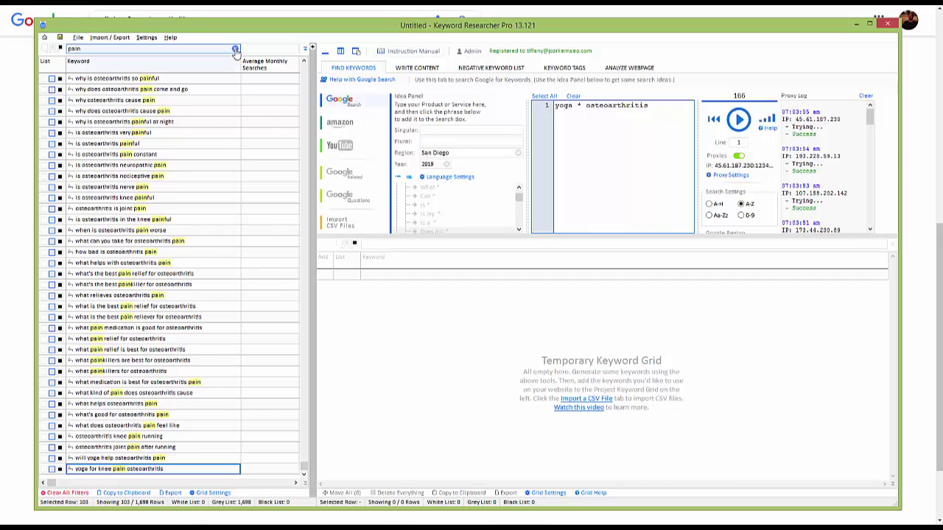
left_click(235, 50)
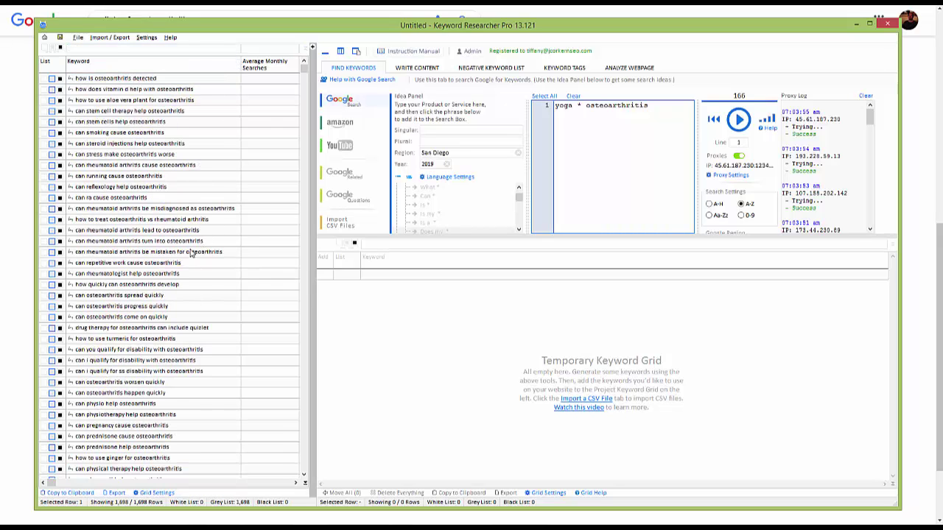
Copy the word "drug" from the keyword "drug therapy for osteoarthritis can include quizlet" and filter the project keywords by it
left_click(80, 332)
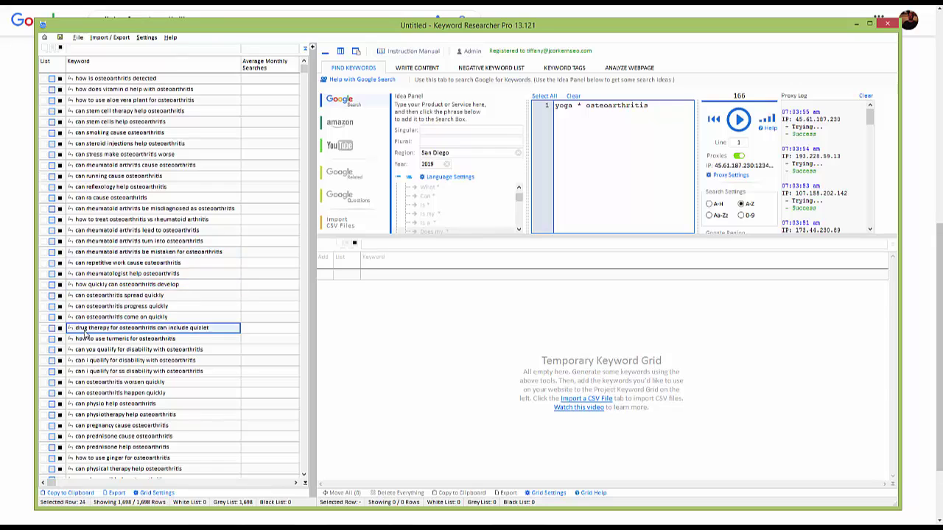
right_click(81, 332)
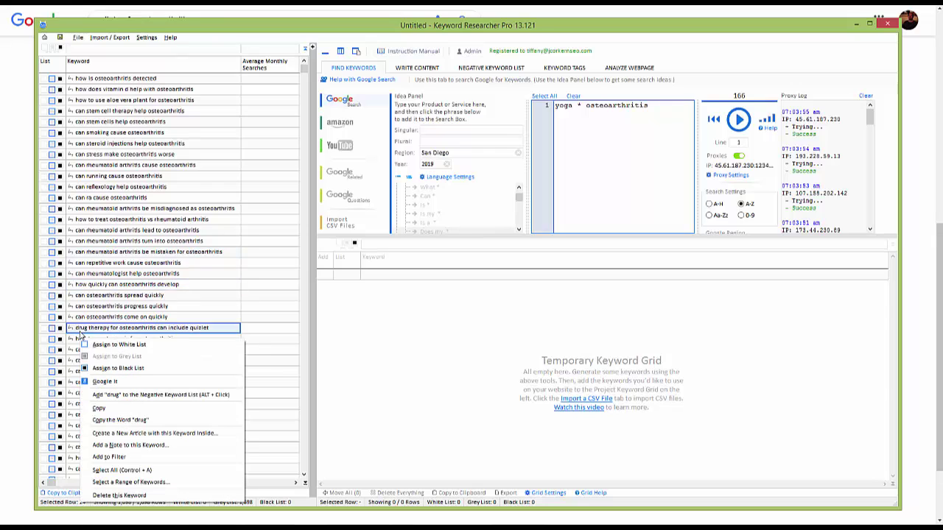
left_click(133, 420)
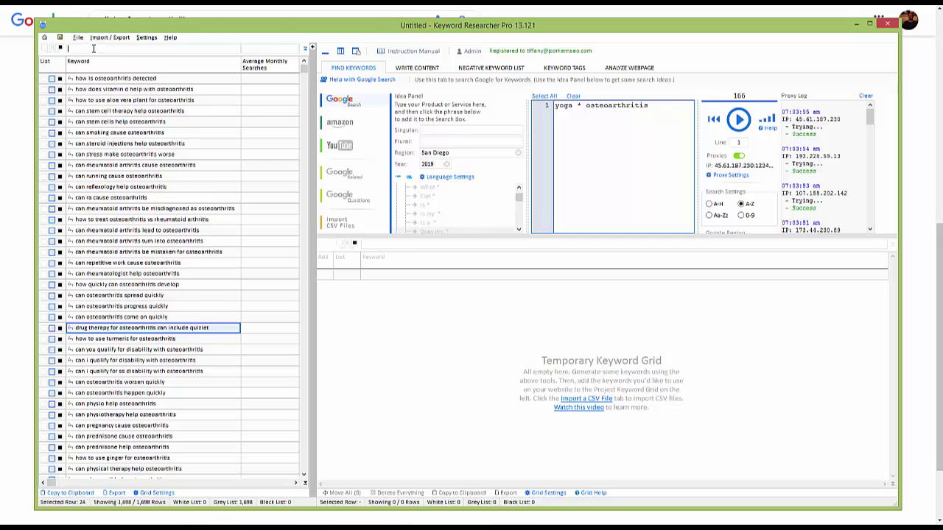
key("ctrl+v")
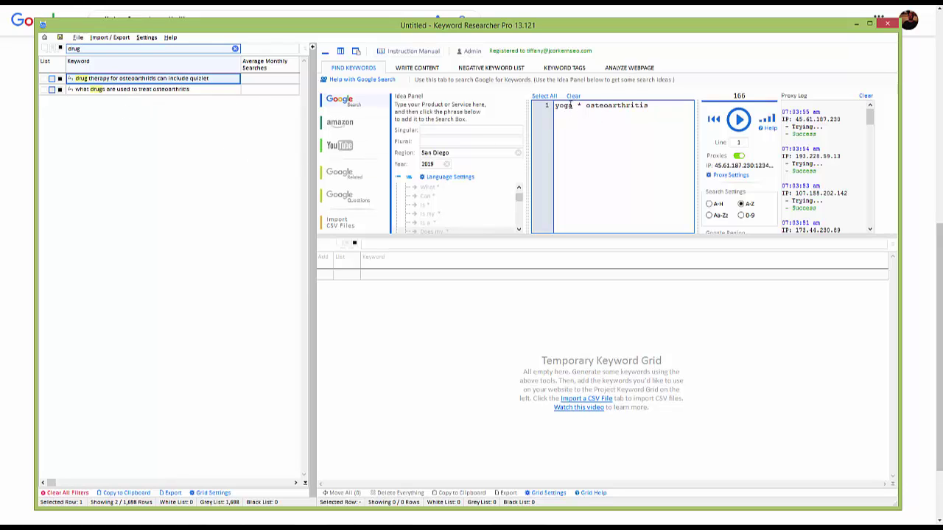
Run a Google keyword search for "drug * osteoarthritis", clear the project grid's filter, and pause the search
left_click_drag(575, 106, 531, 108)
type("drug")
left_click(738, 120)
left_click(234, 50)
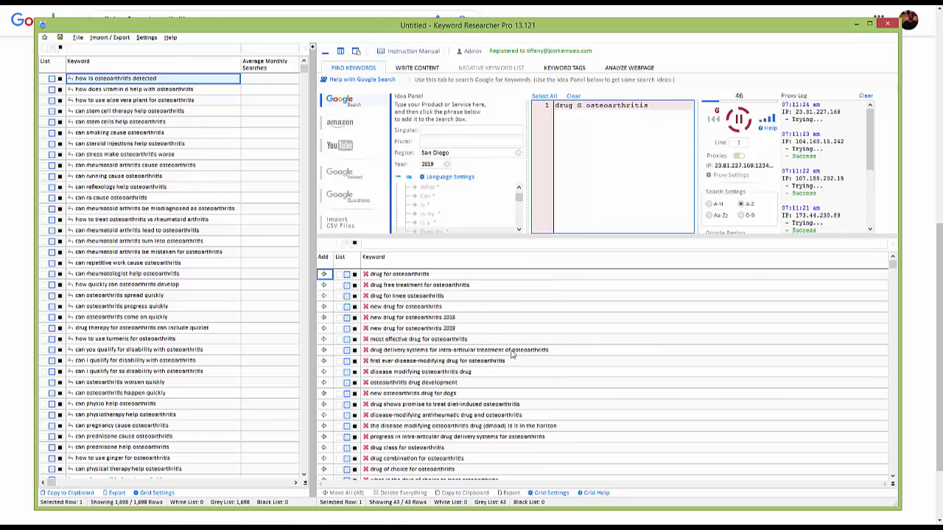
left_click(738, 120)
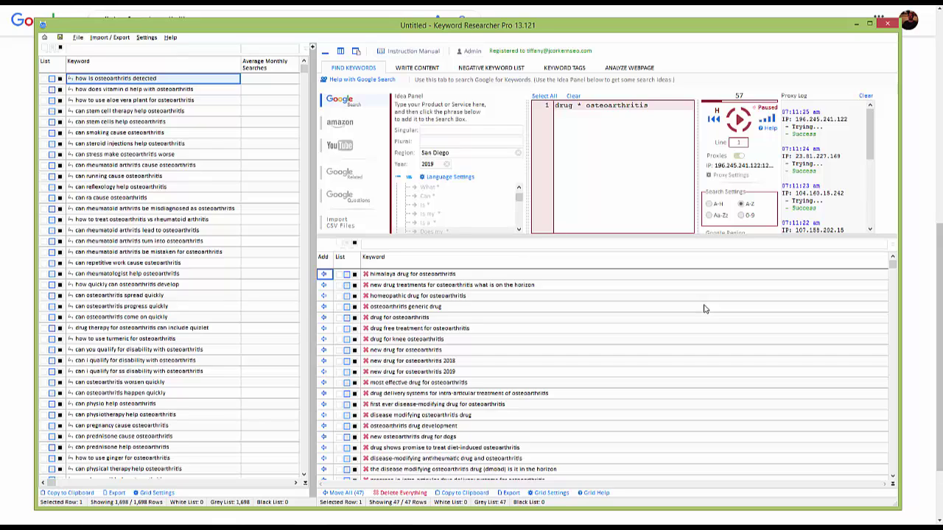